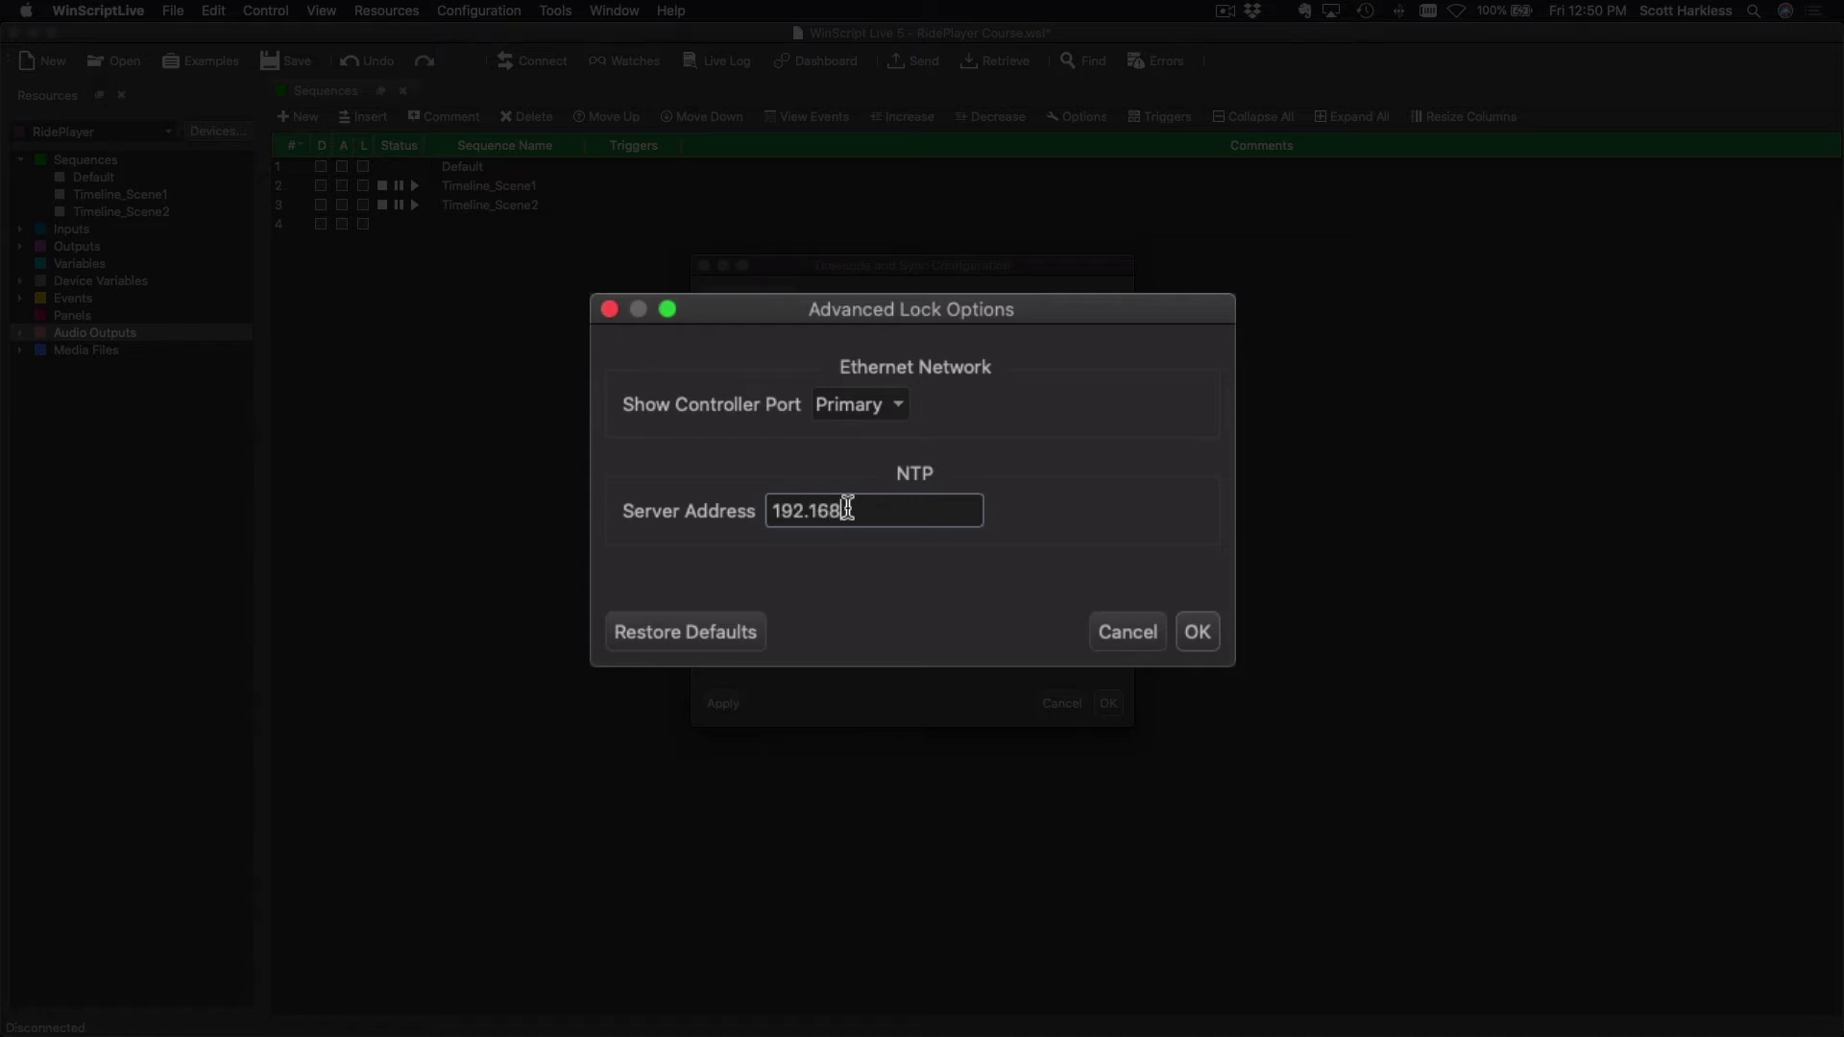
- Set the NTP server address to 192.168.1.201 and accept the timecode and sync configuration
{"action": "type", "text": ".1.201"}
{"action": "left_click", "coordinate": [1198, 630]}
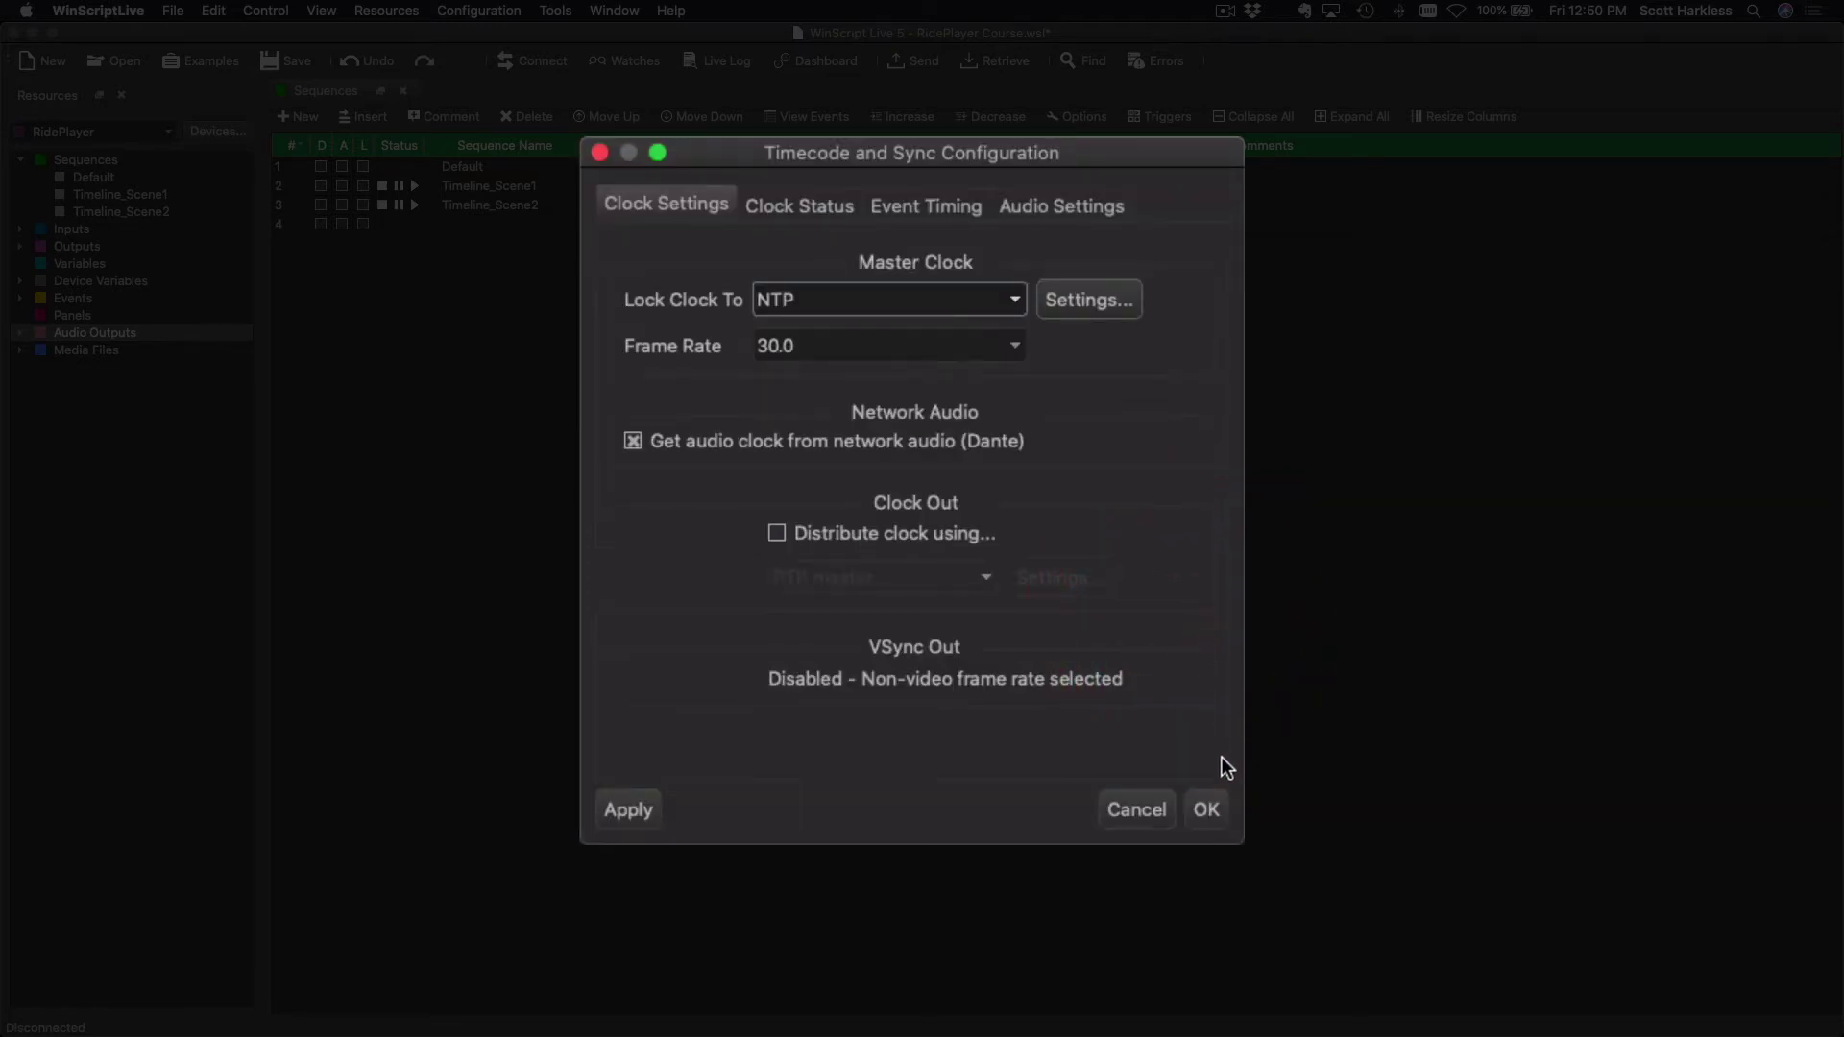
{"action": "left_click", "coordinate": [1112, 709]}
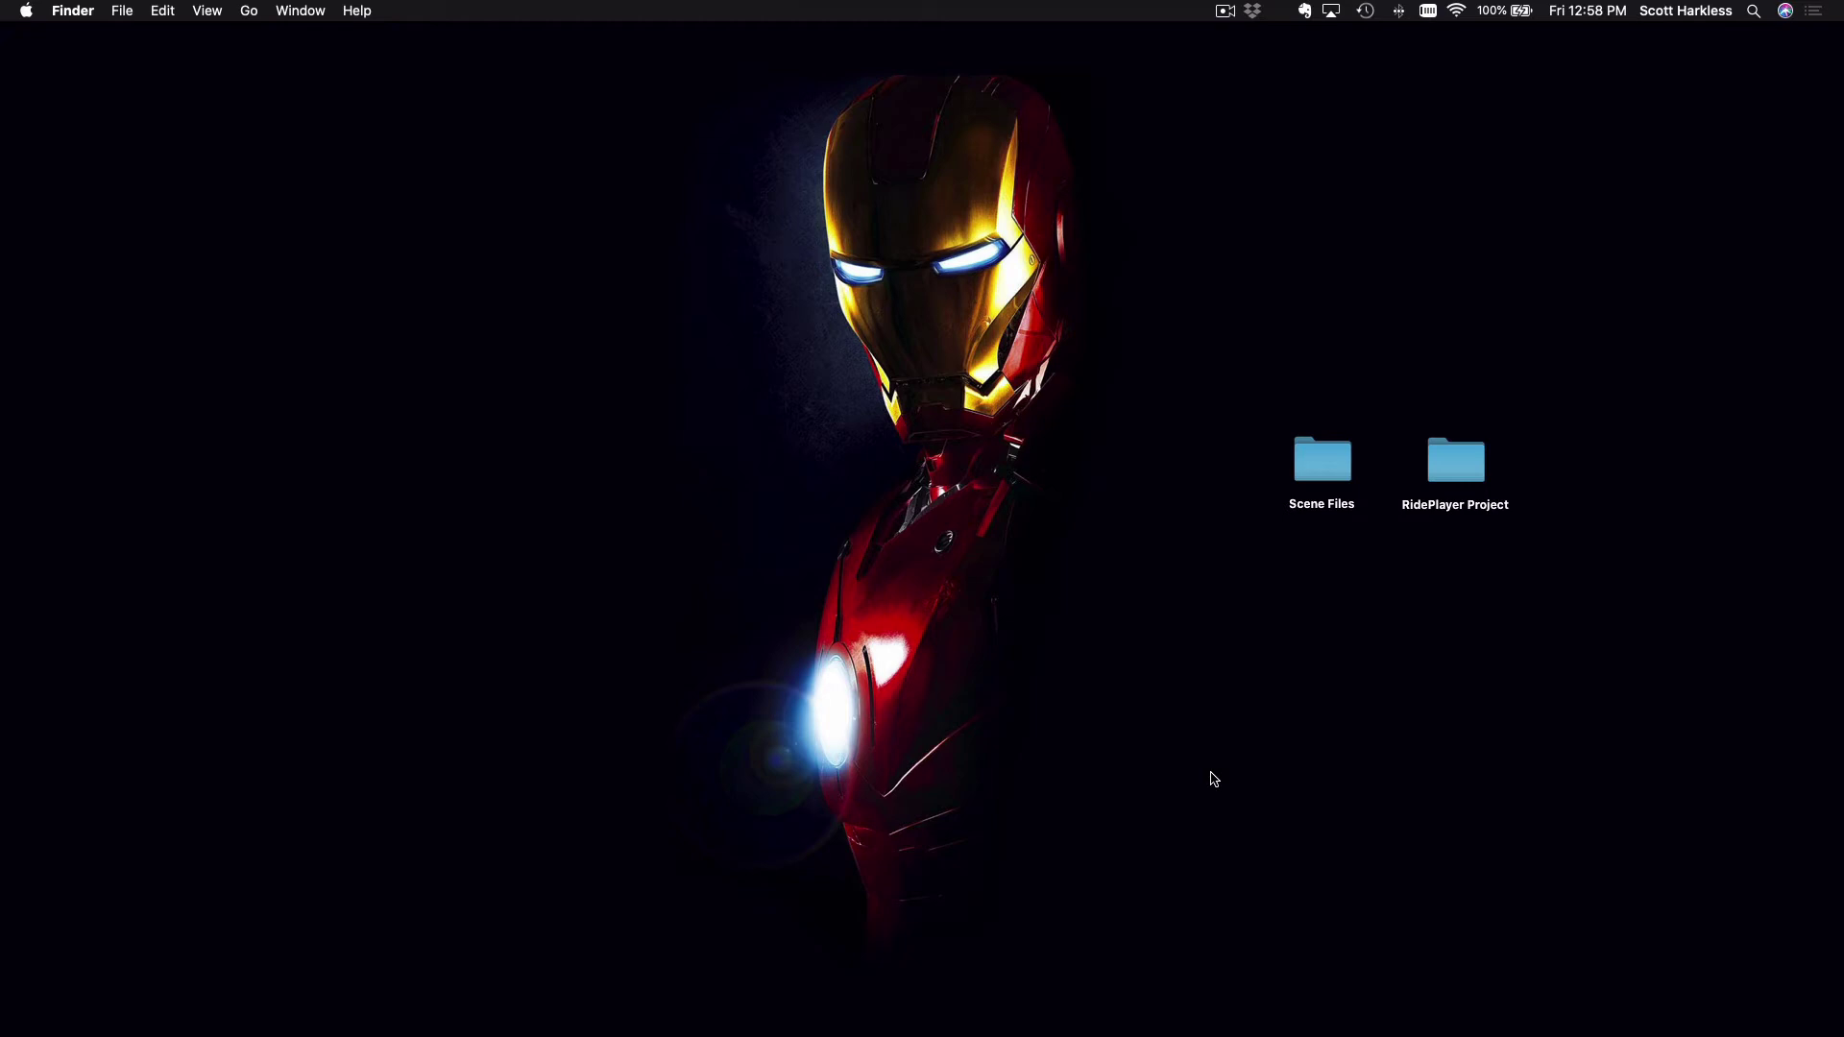
- Launch WinScript Live and create a new V16X script
{"action": "mouse_move", "coordinate": [1178, 1024]}
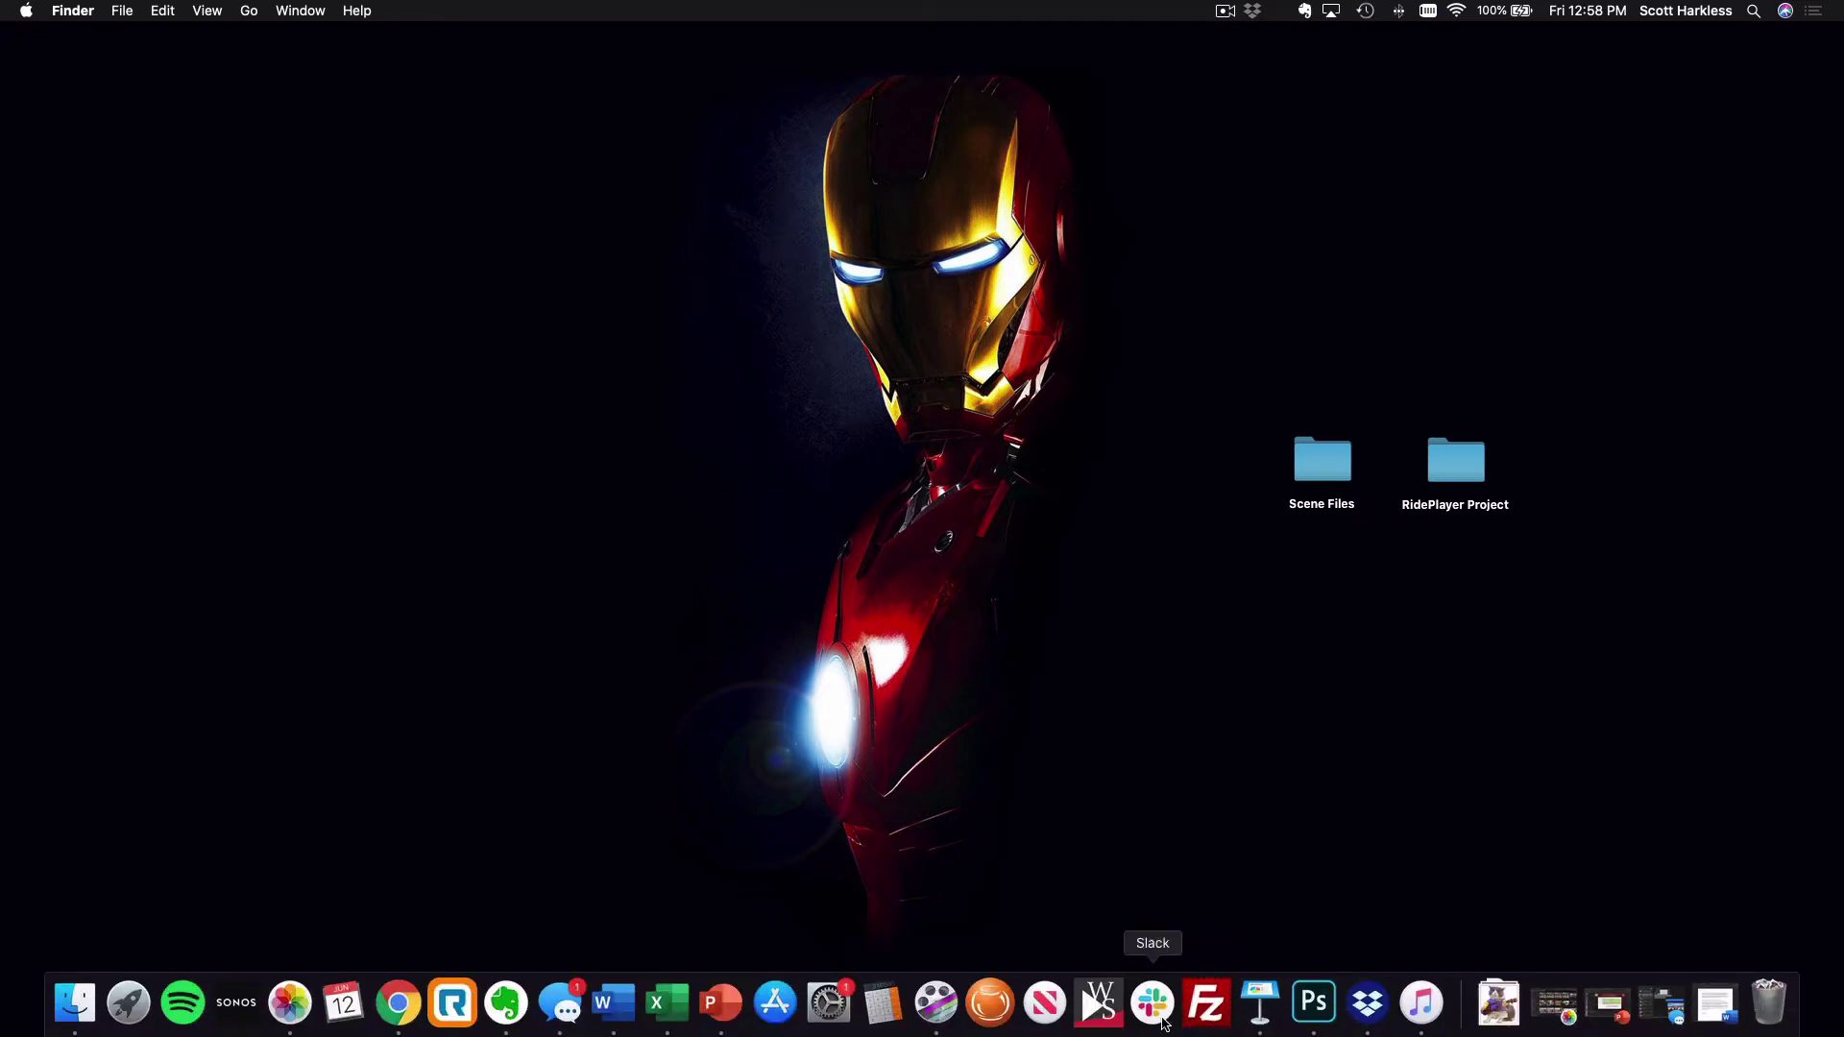
{"action": "left_click", "coordinate": [1105, 999]}
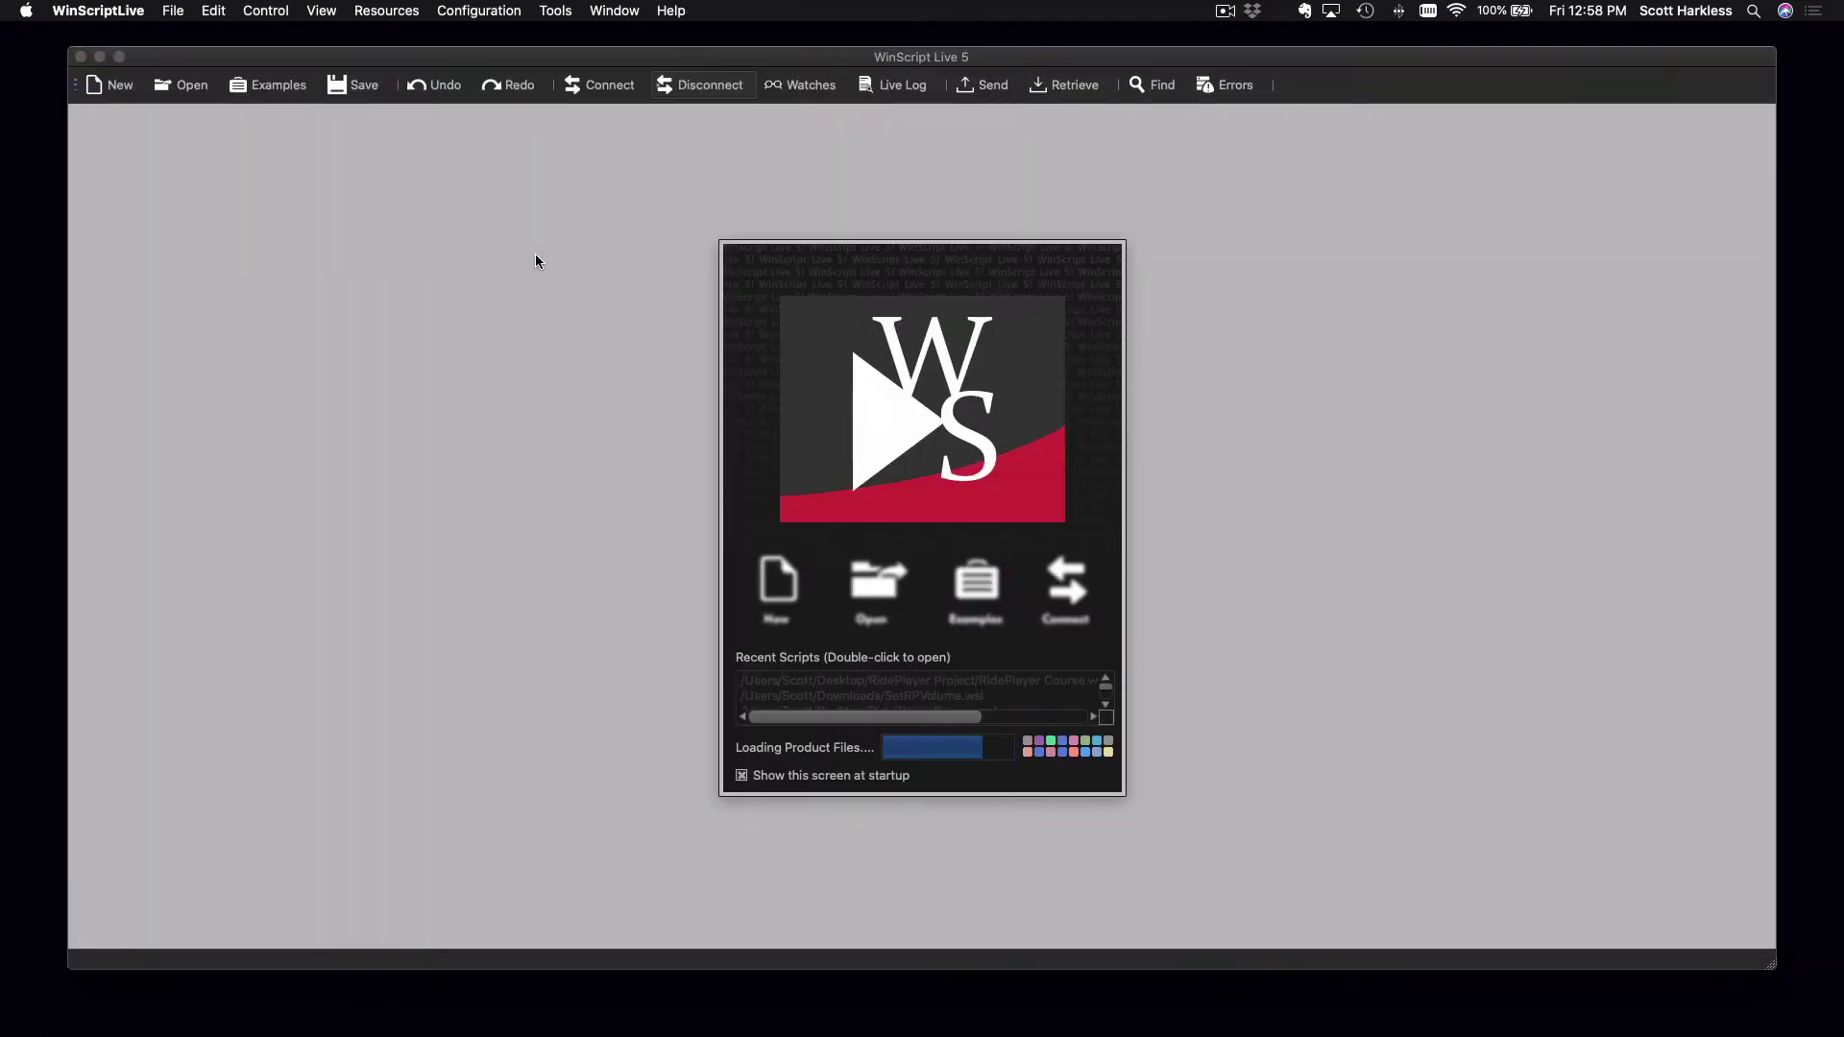
{"action": "left_click", "coordinate": [795, 587]}
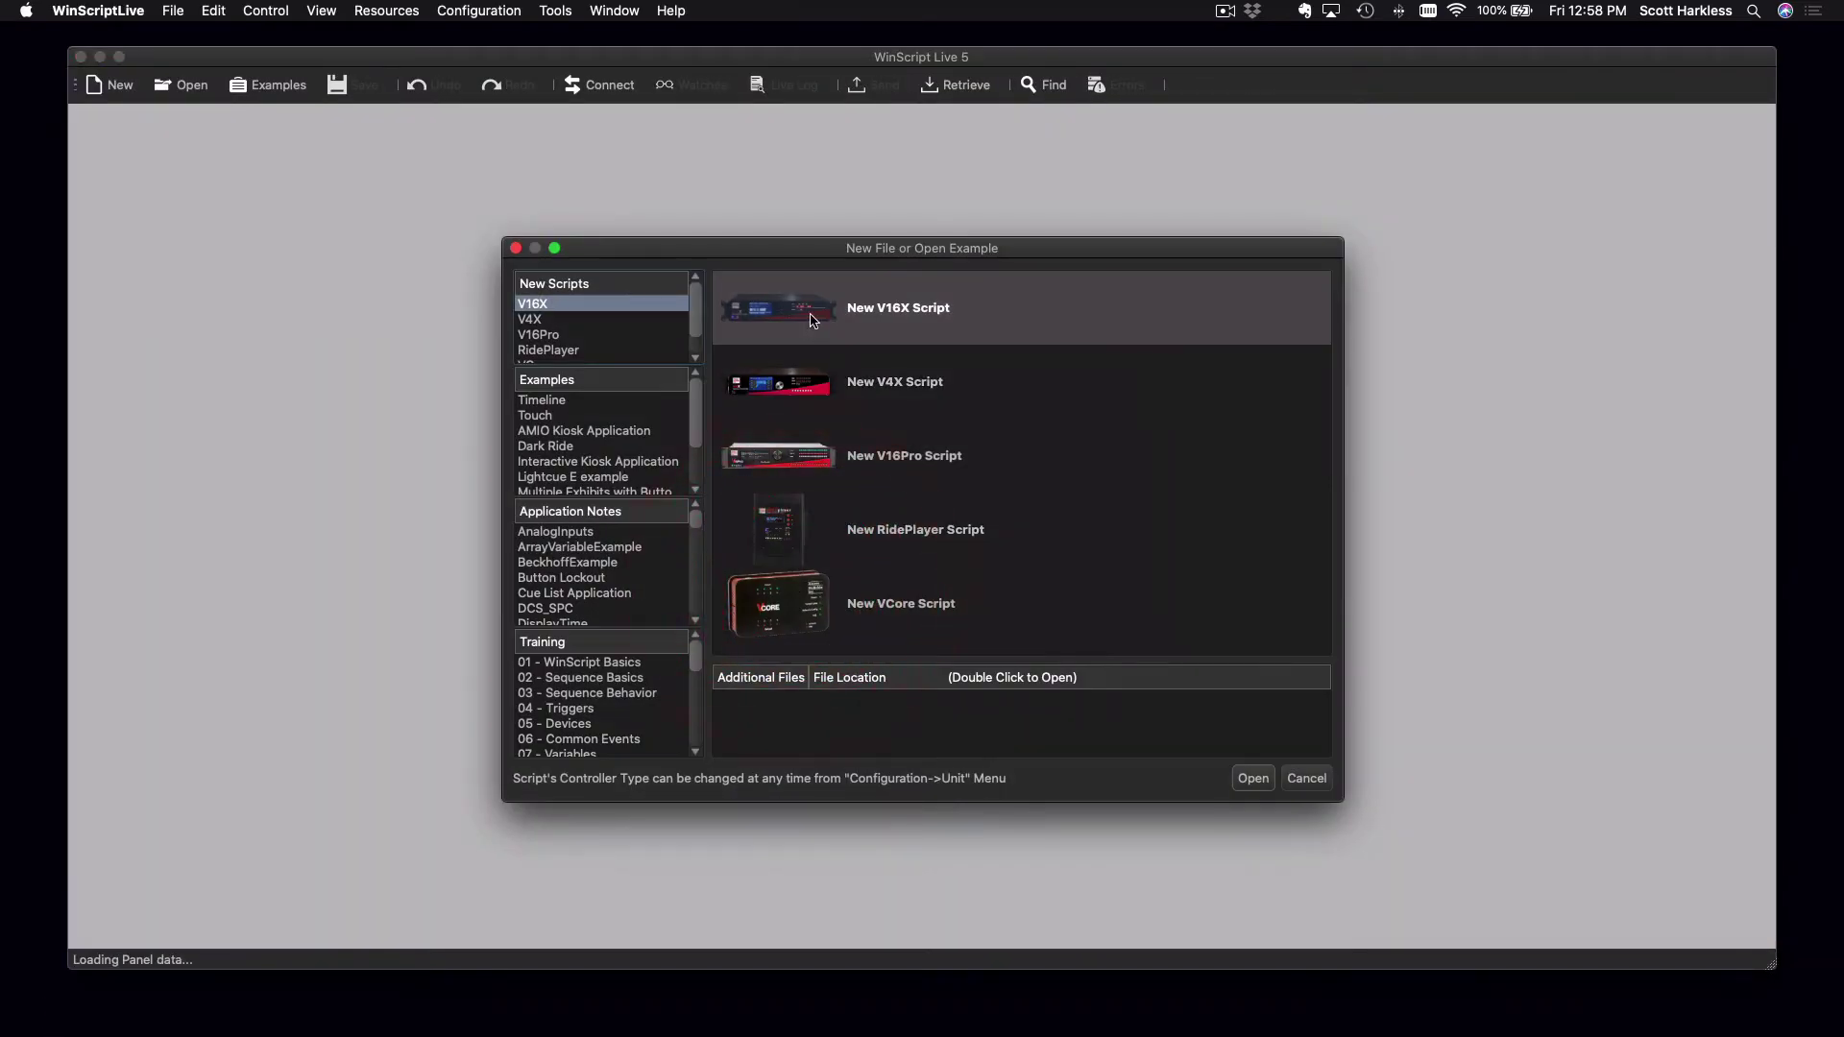
{"action": "left_click", "coordinate": [807, 309]}
{"action": "left_click", "coordinate": [1241, 775]}
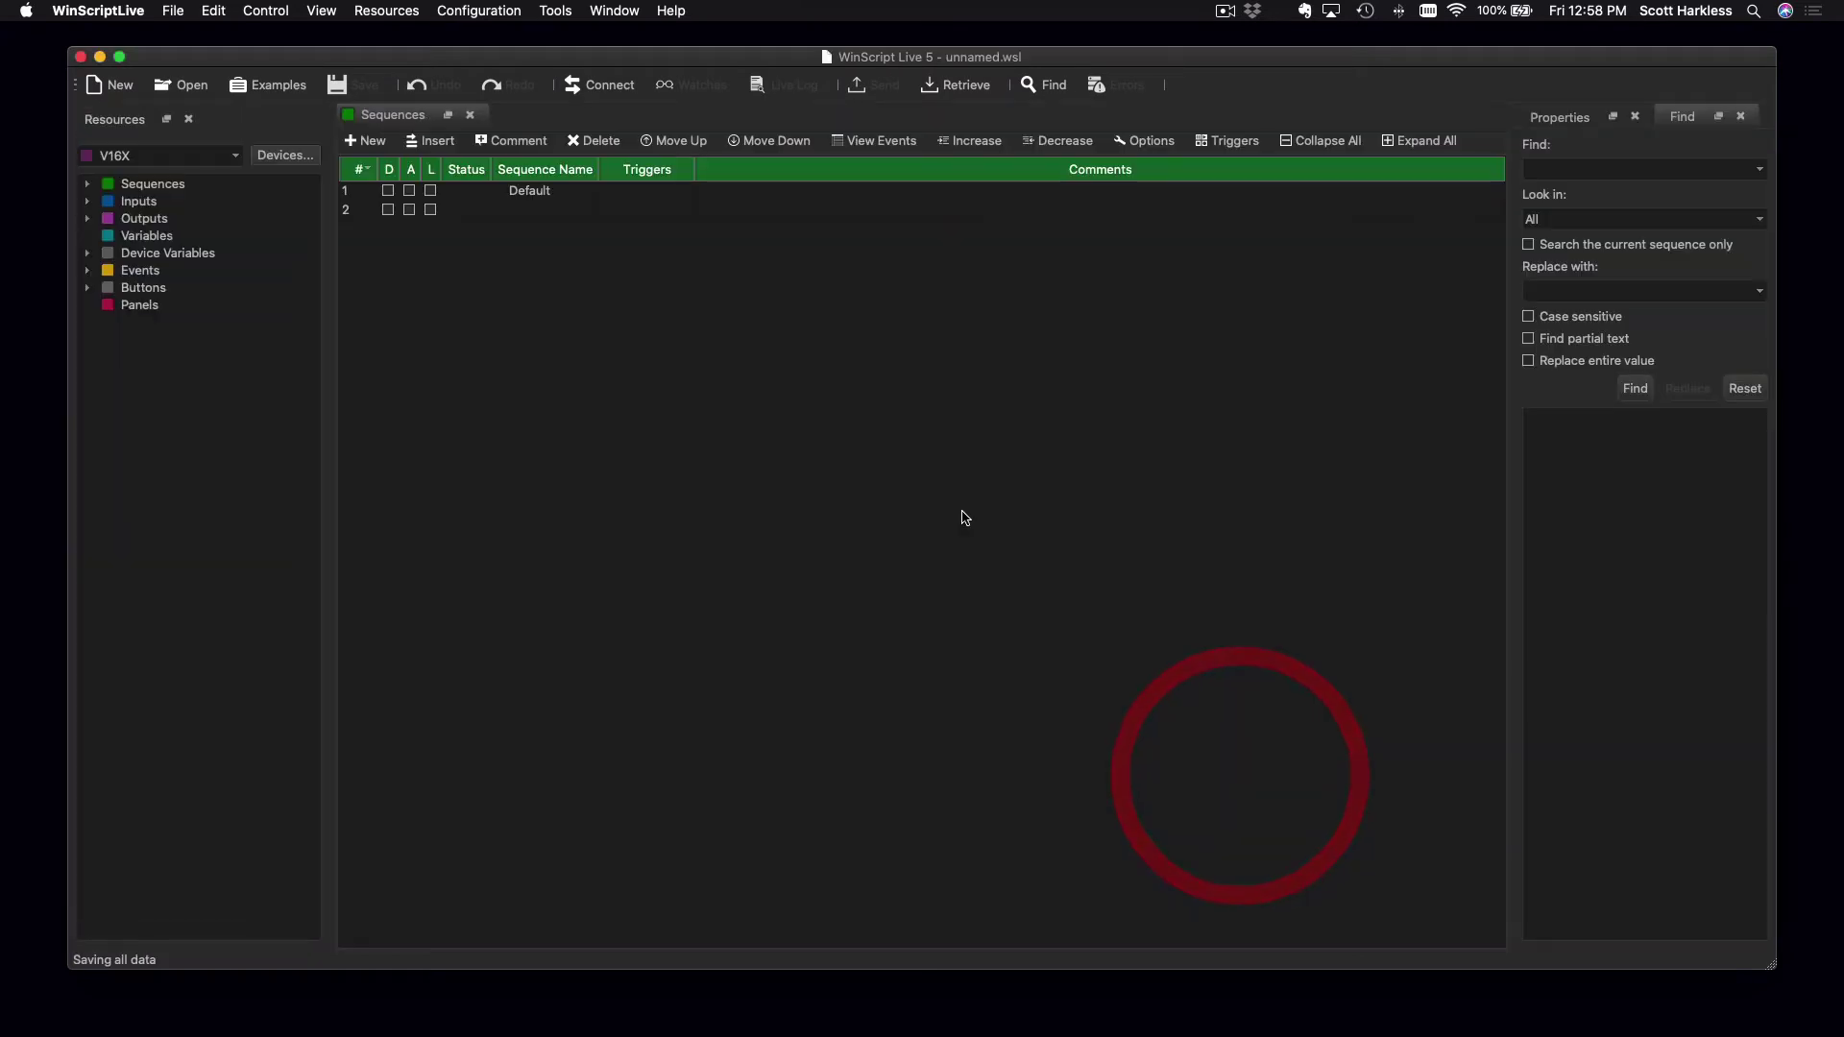
- Lock the V16X master clock to PTP (IEEE 1588) and accept the default advanced lock options
{"action": "left_click", "coordinate": [476, 14]}
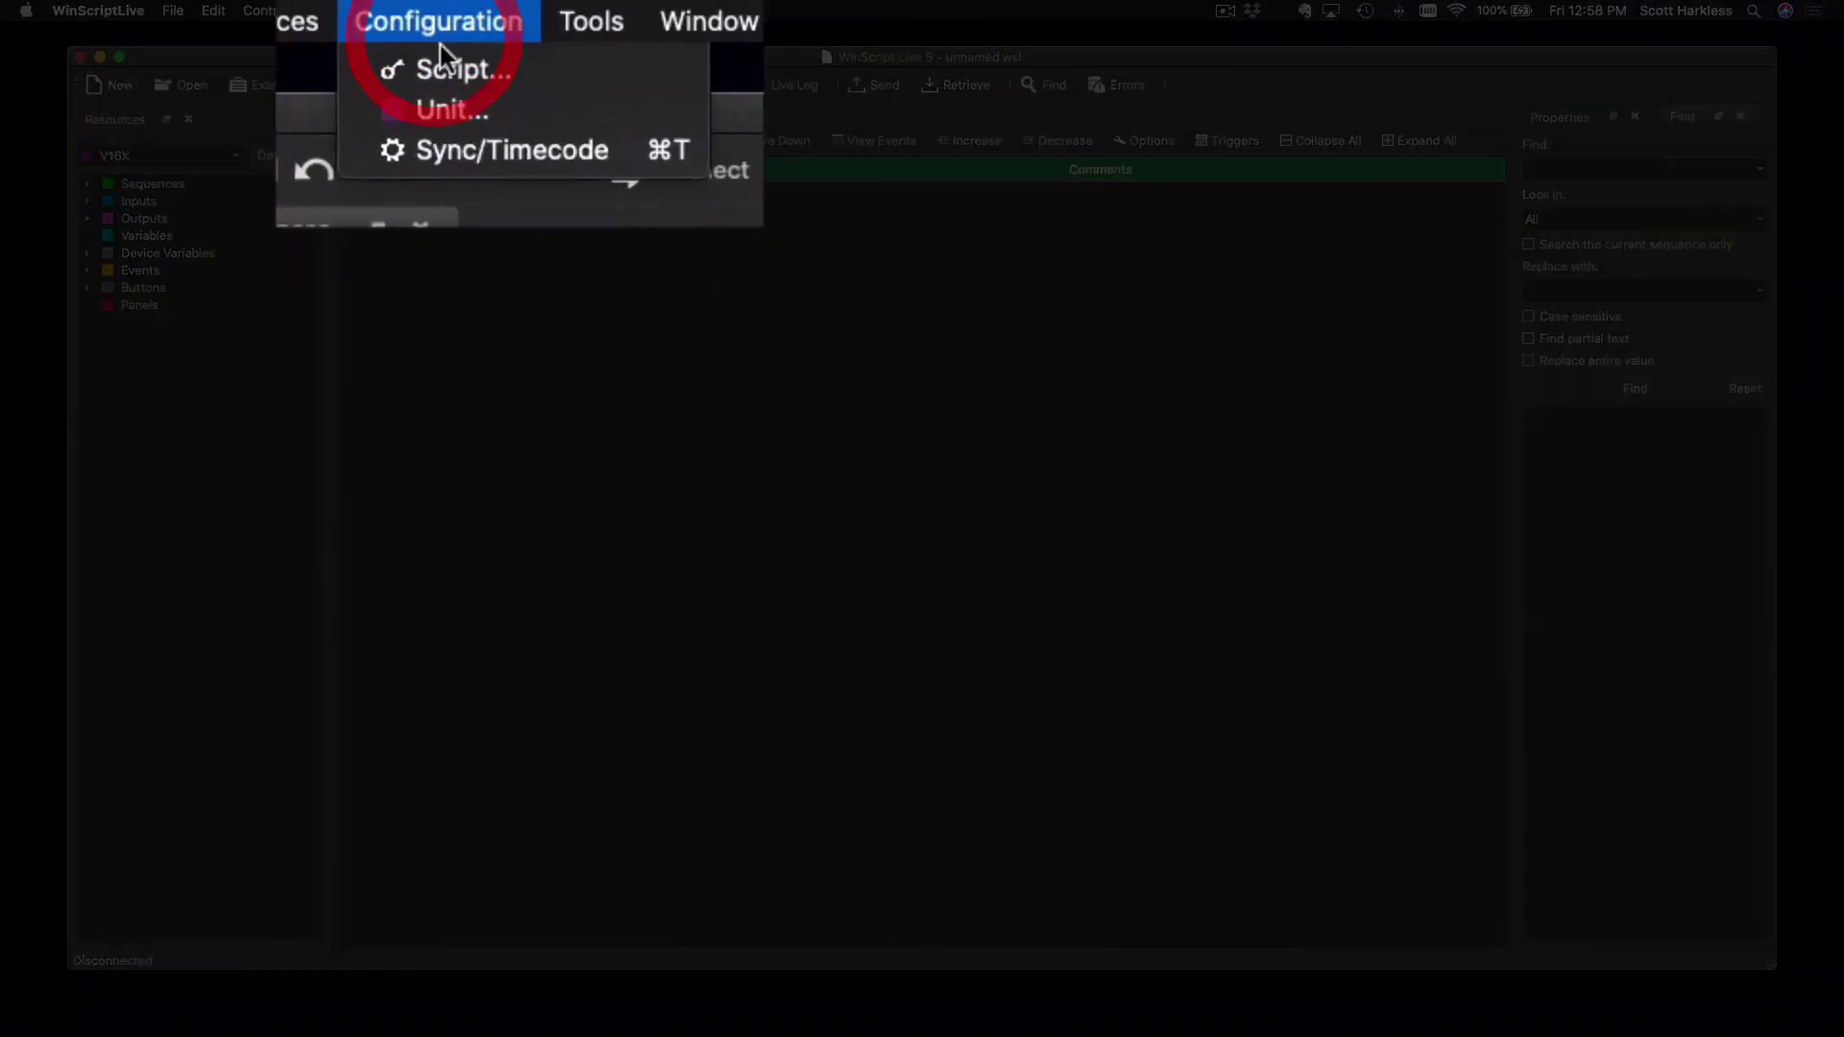
{"action": "left_click", "coordinate": [494, 75]}
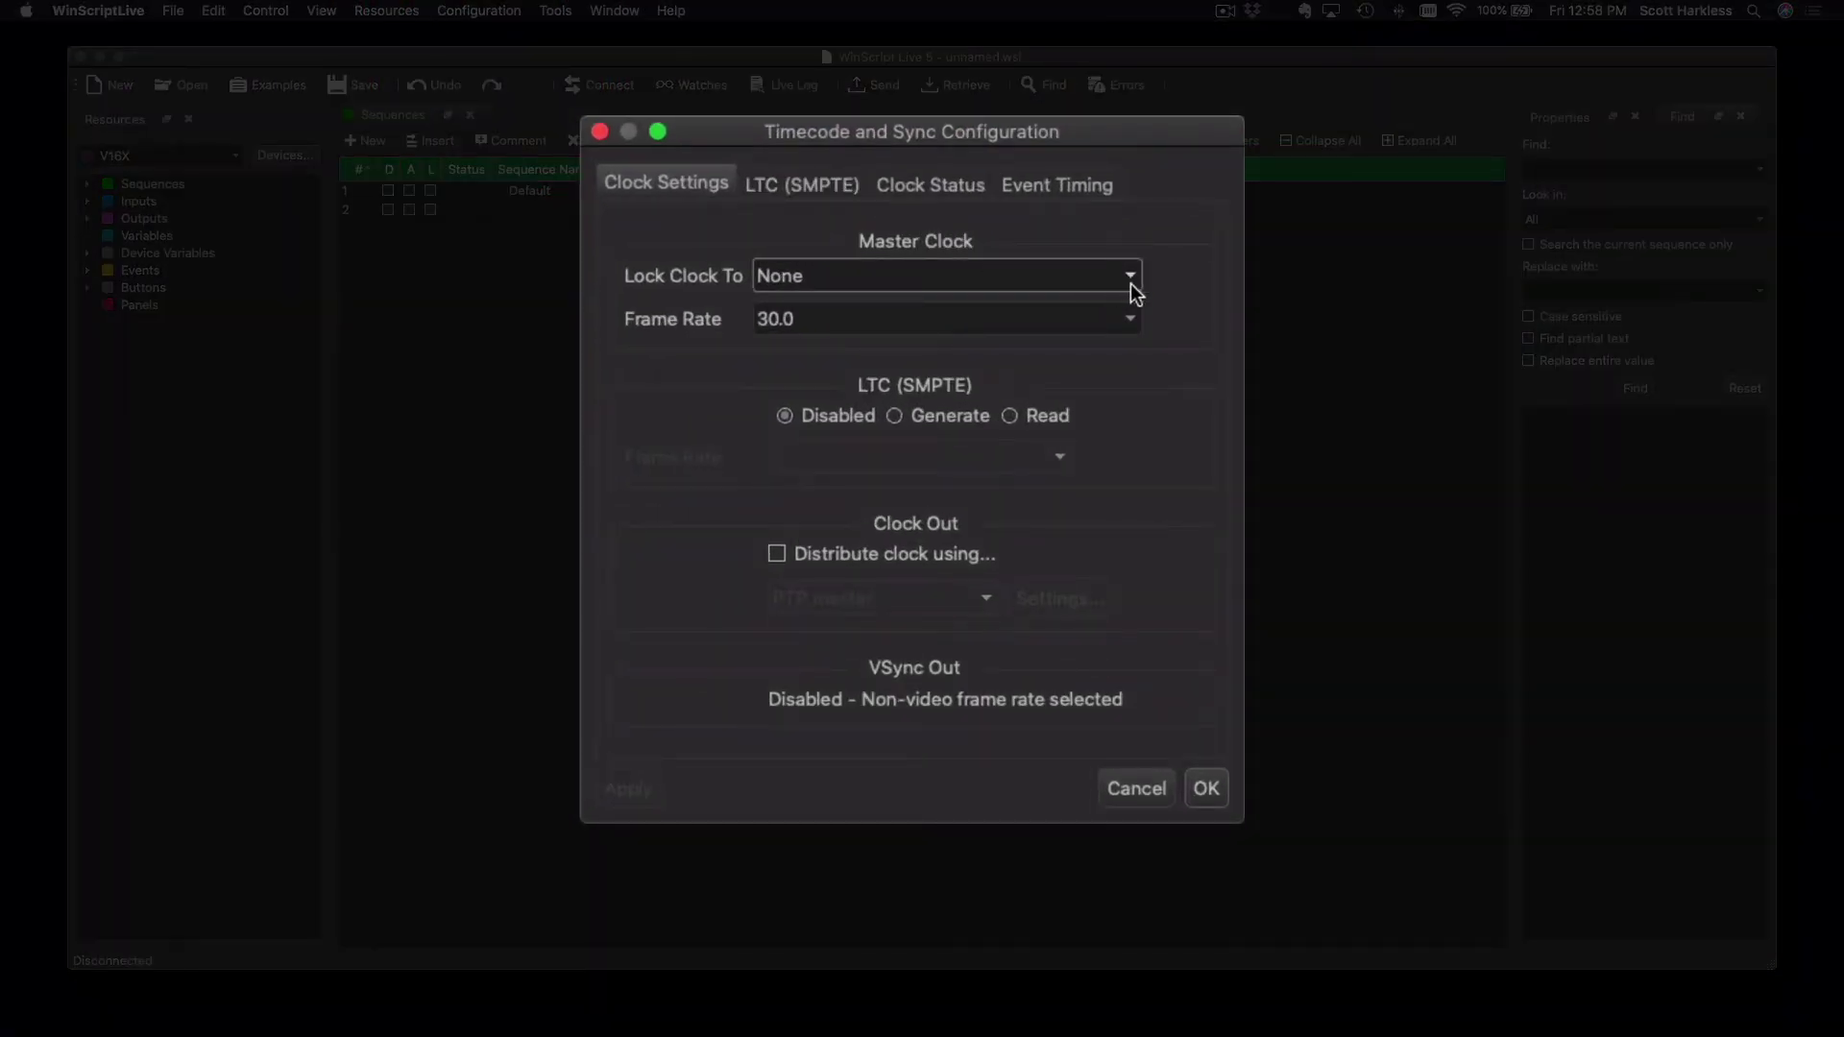
{"action": "left_click", "coordinate": [1132, 284]}
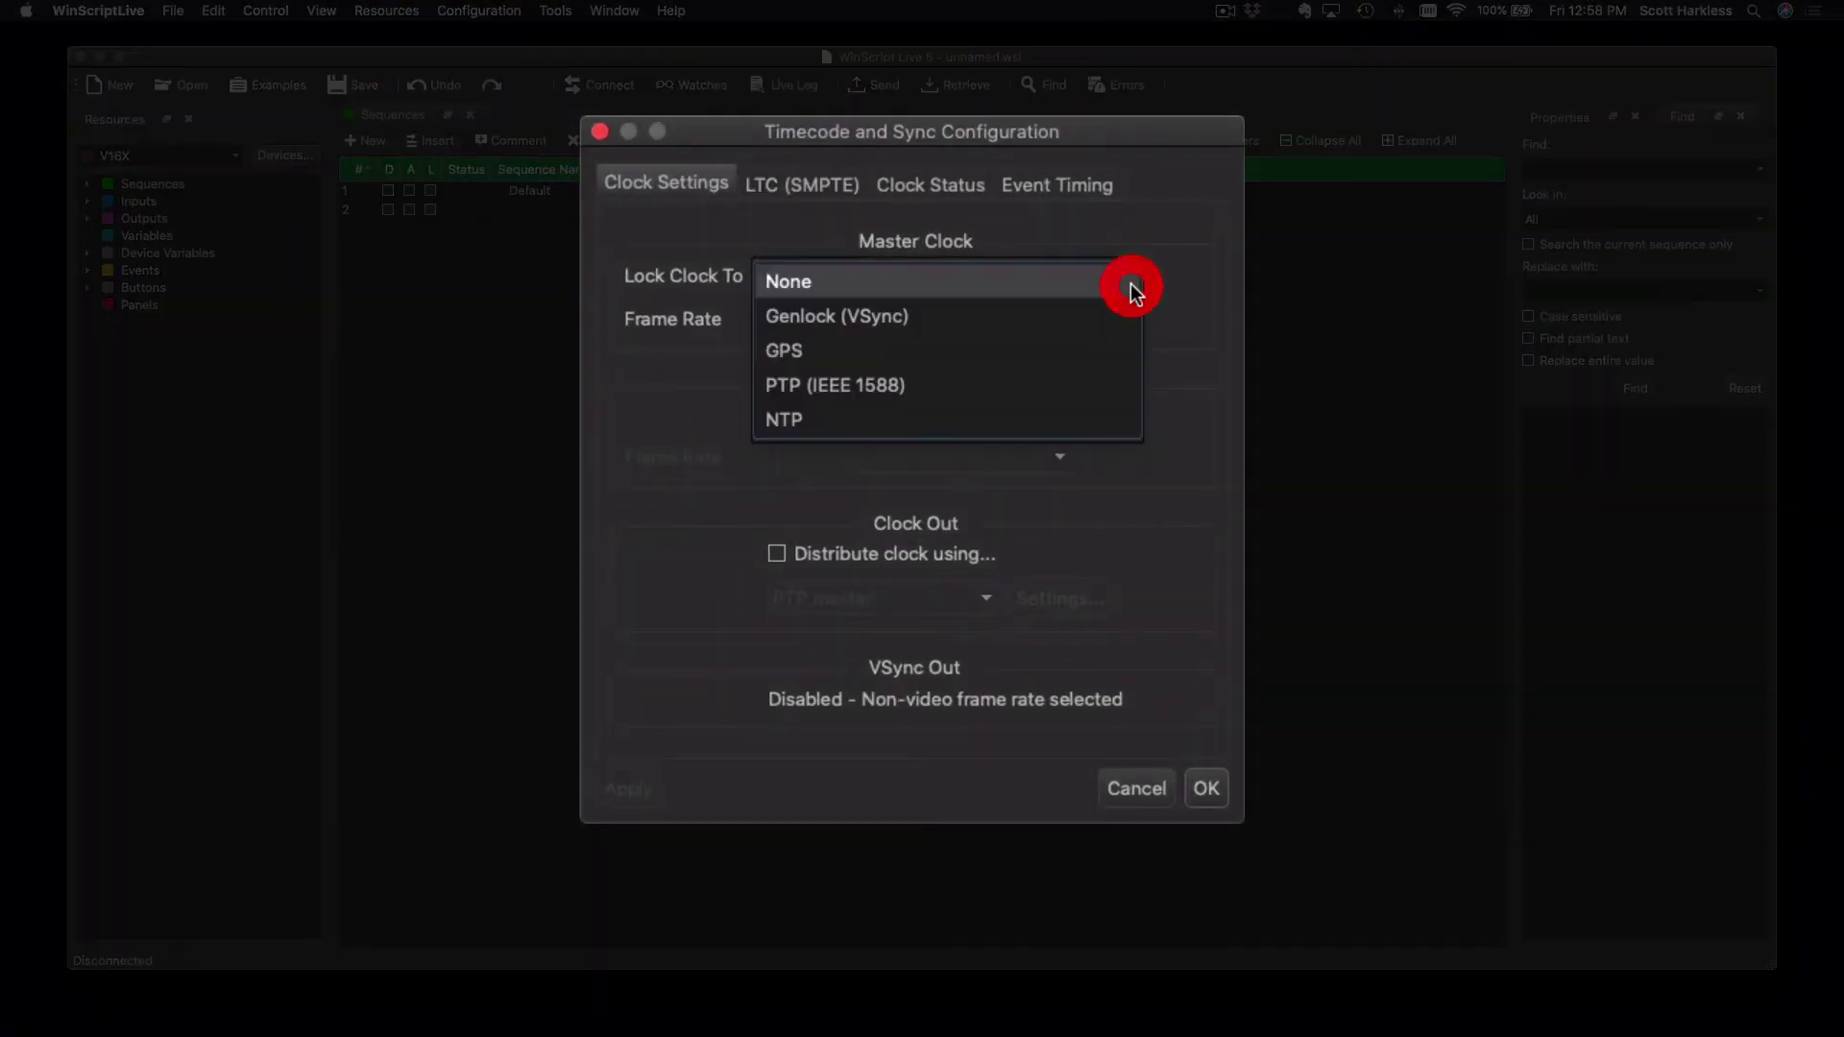
{"action": "left_click", "coordinate": [899, 384]}
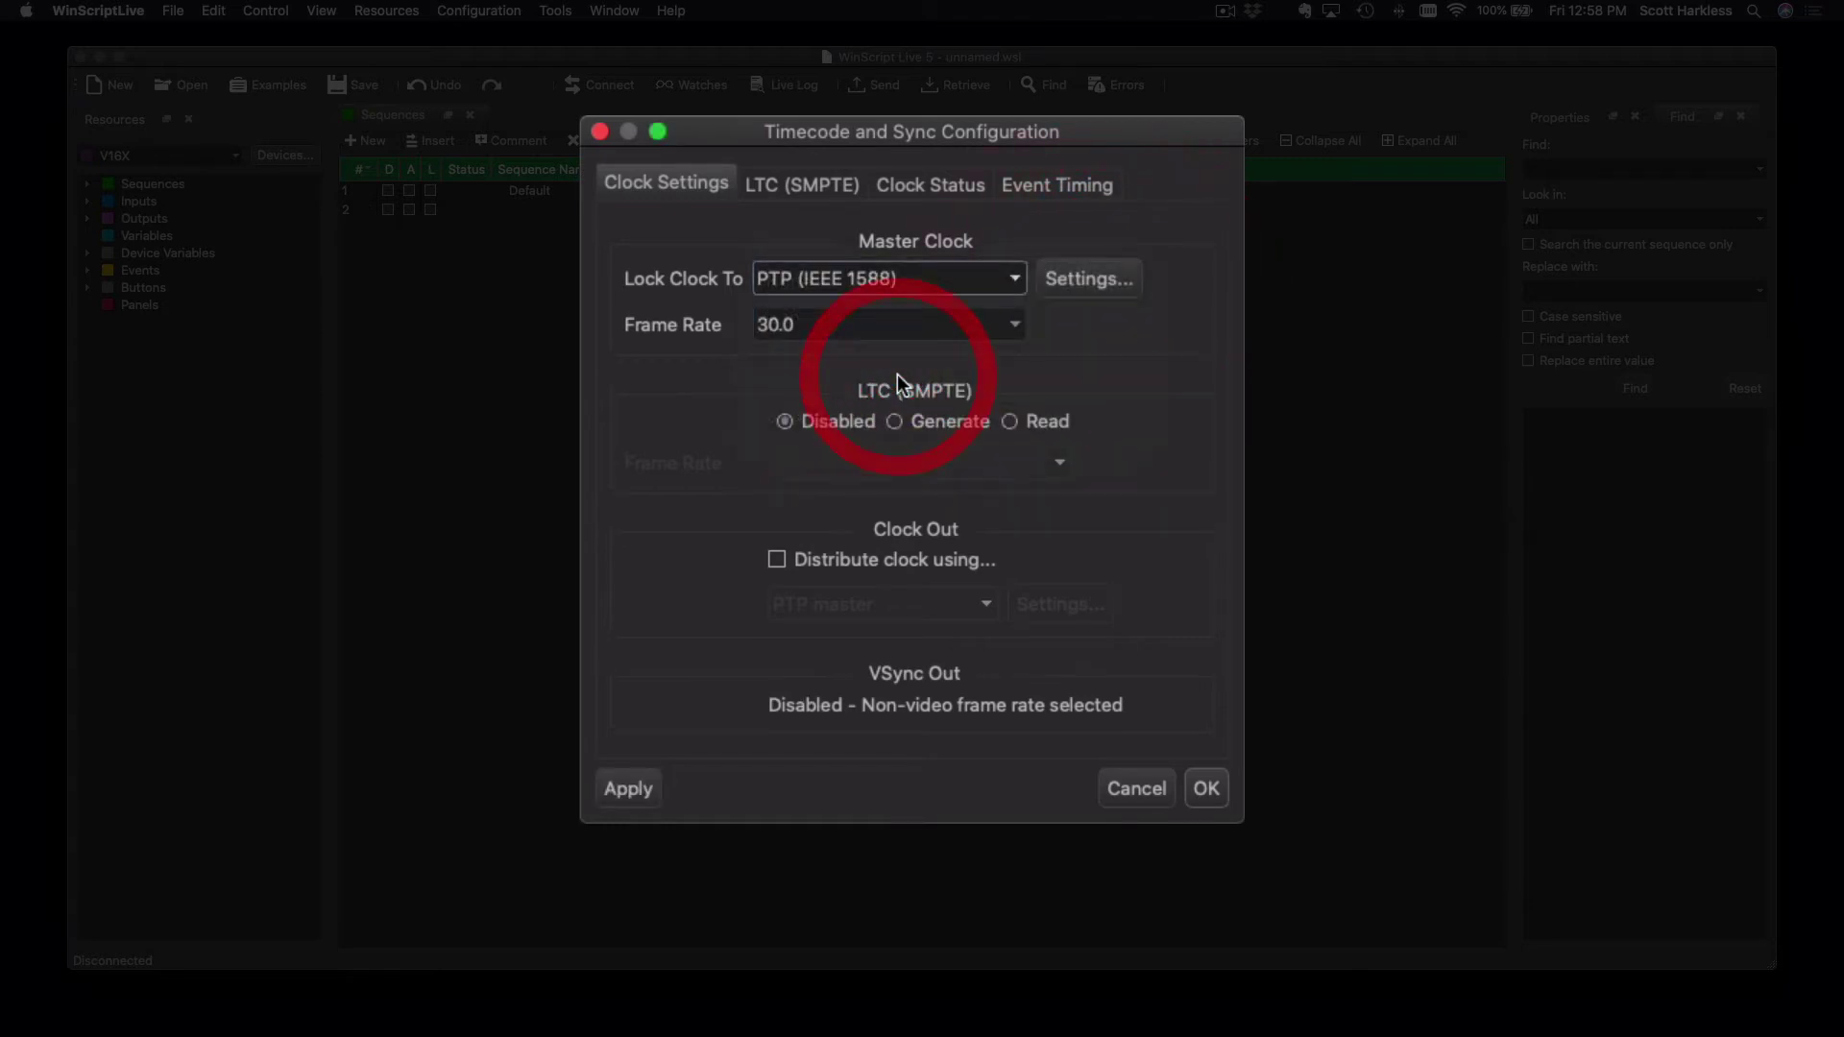
{"action": "left_click", "coordinate": [1070, 290]}
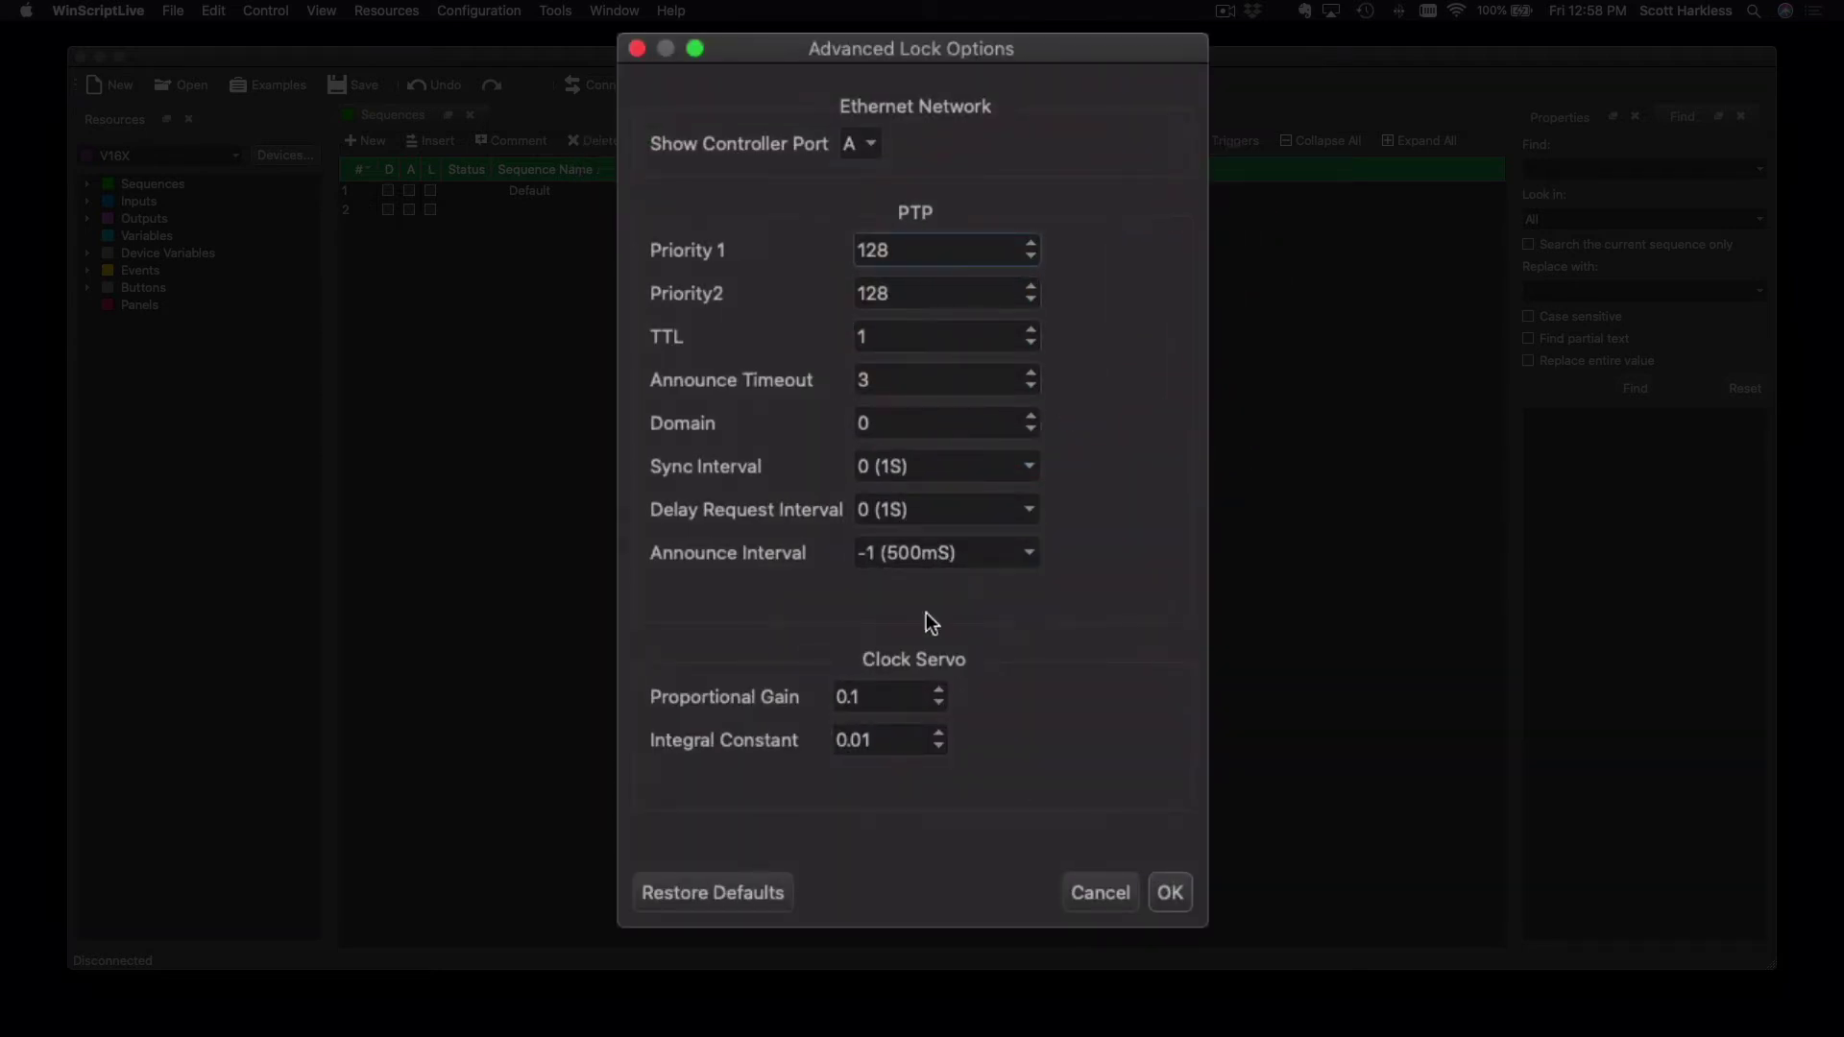
{"action": "left_click", "coordinate": [1173, 897]}
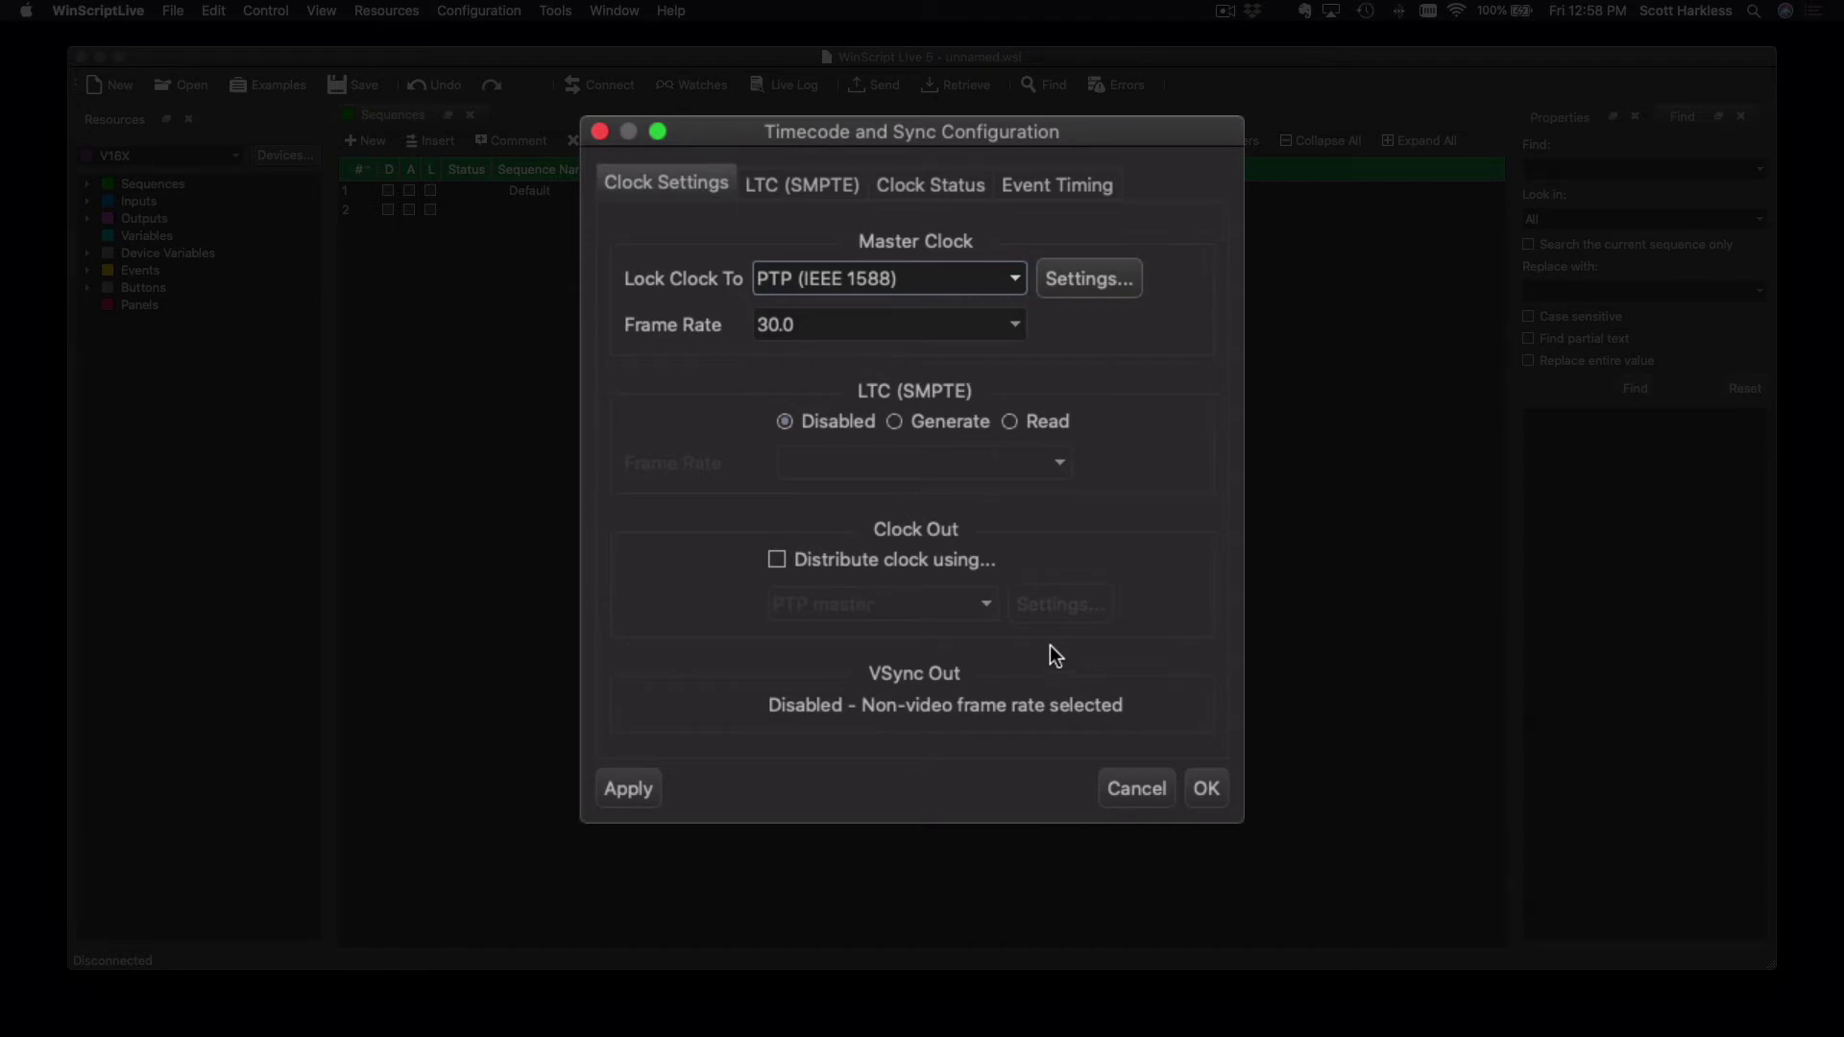
- Enable clock distribution as an NTP server on show controller port A and accept the sync configuration
{"action": "left_click", "coordinate": [778, 561]}
{"action": "left_click", "coordinate": [991, 594]}
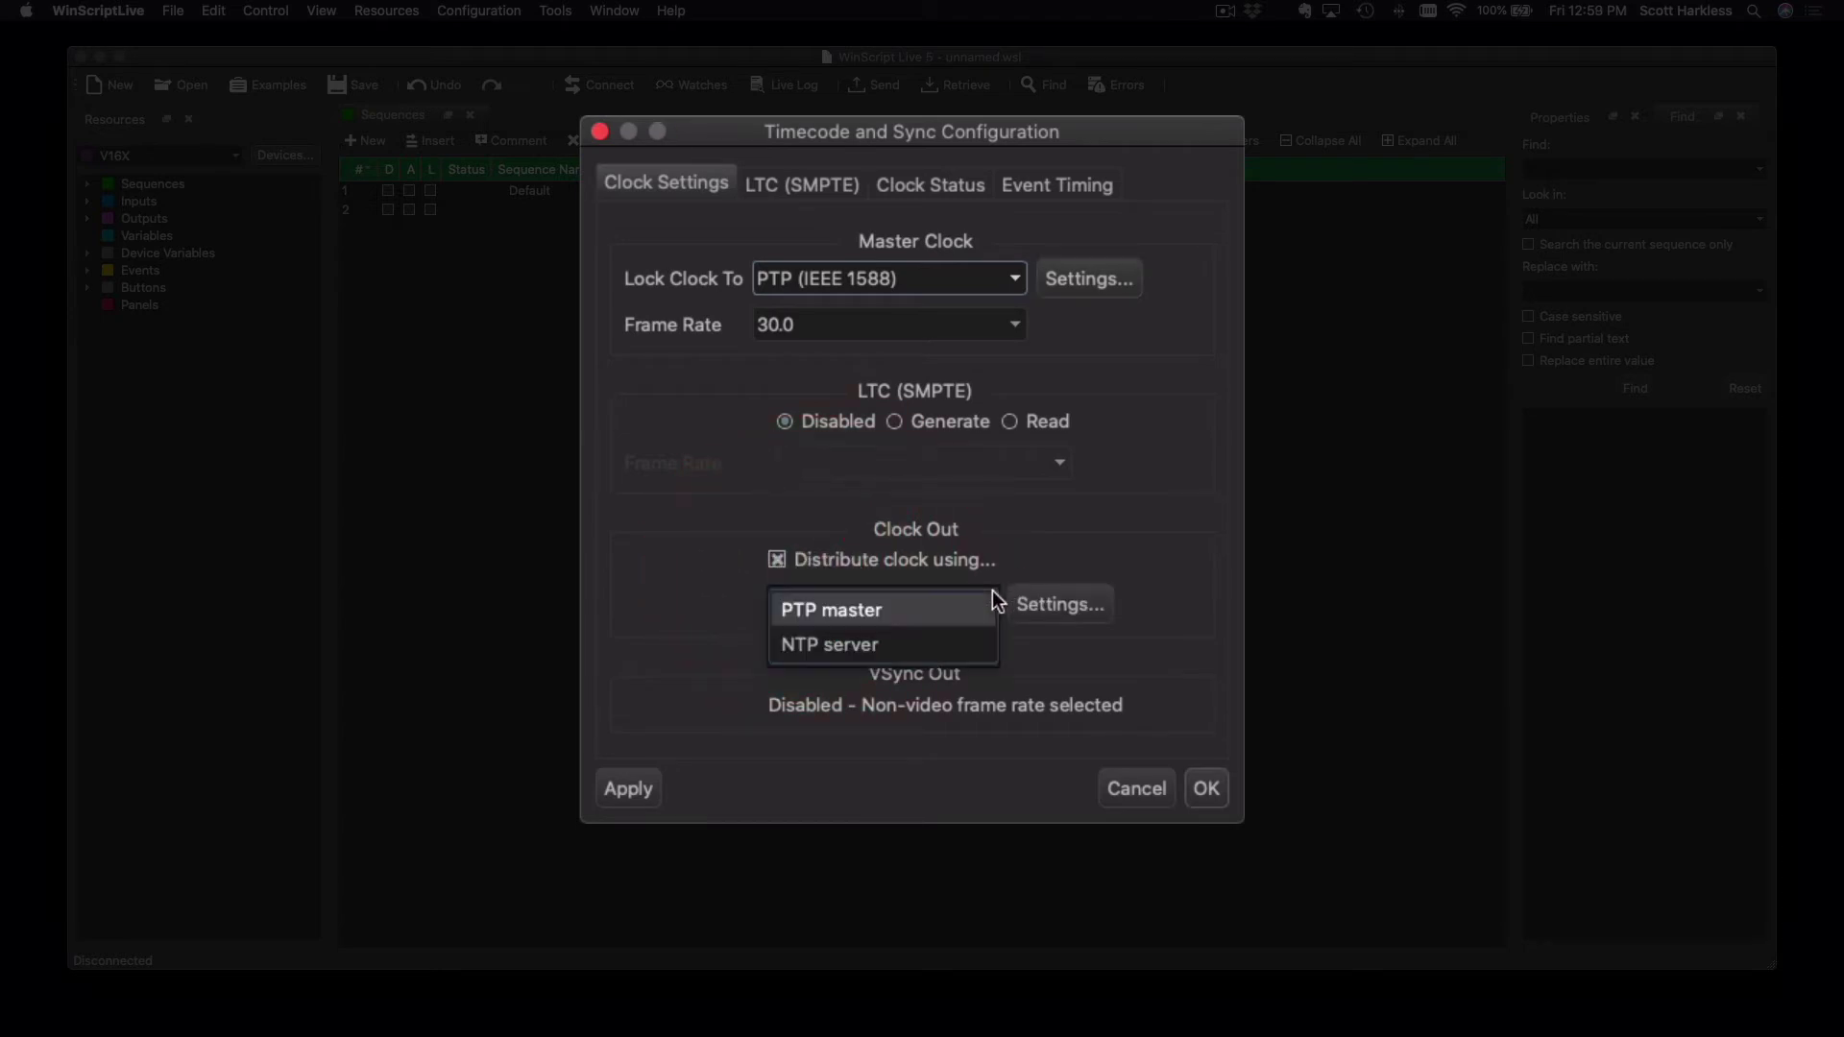
{"action": "left_click", "coordinate": [902, 649]}
{"action": "left_click", "coordinate": [1046, 613]}
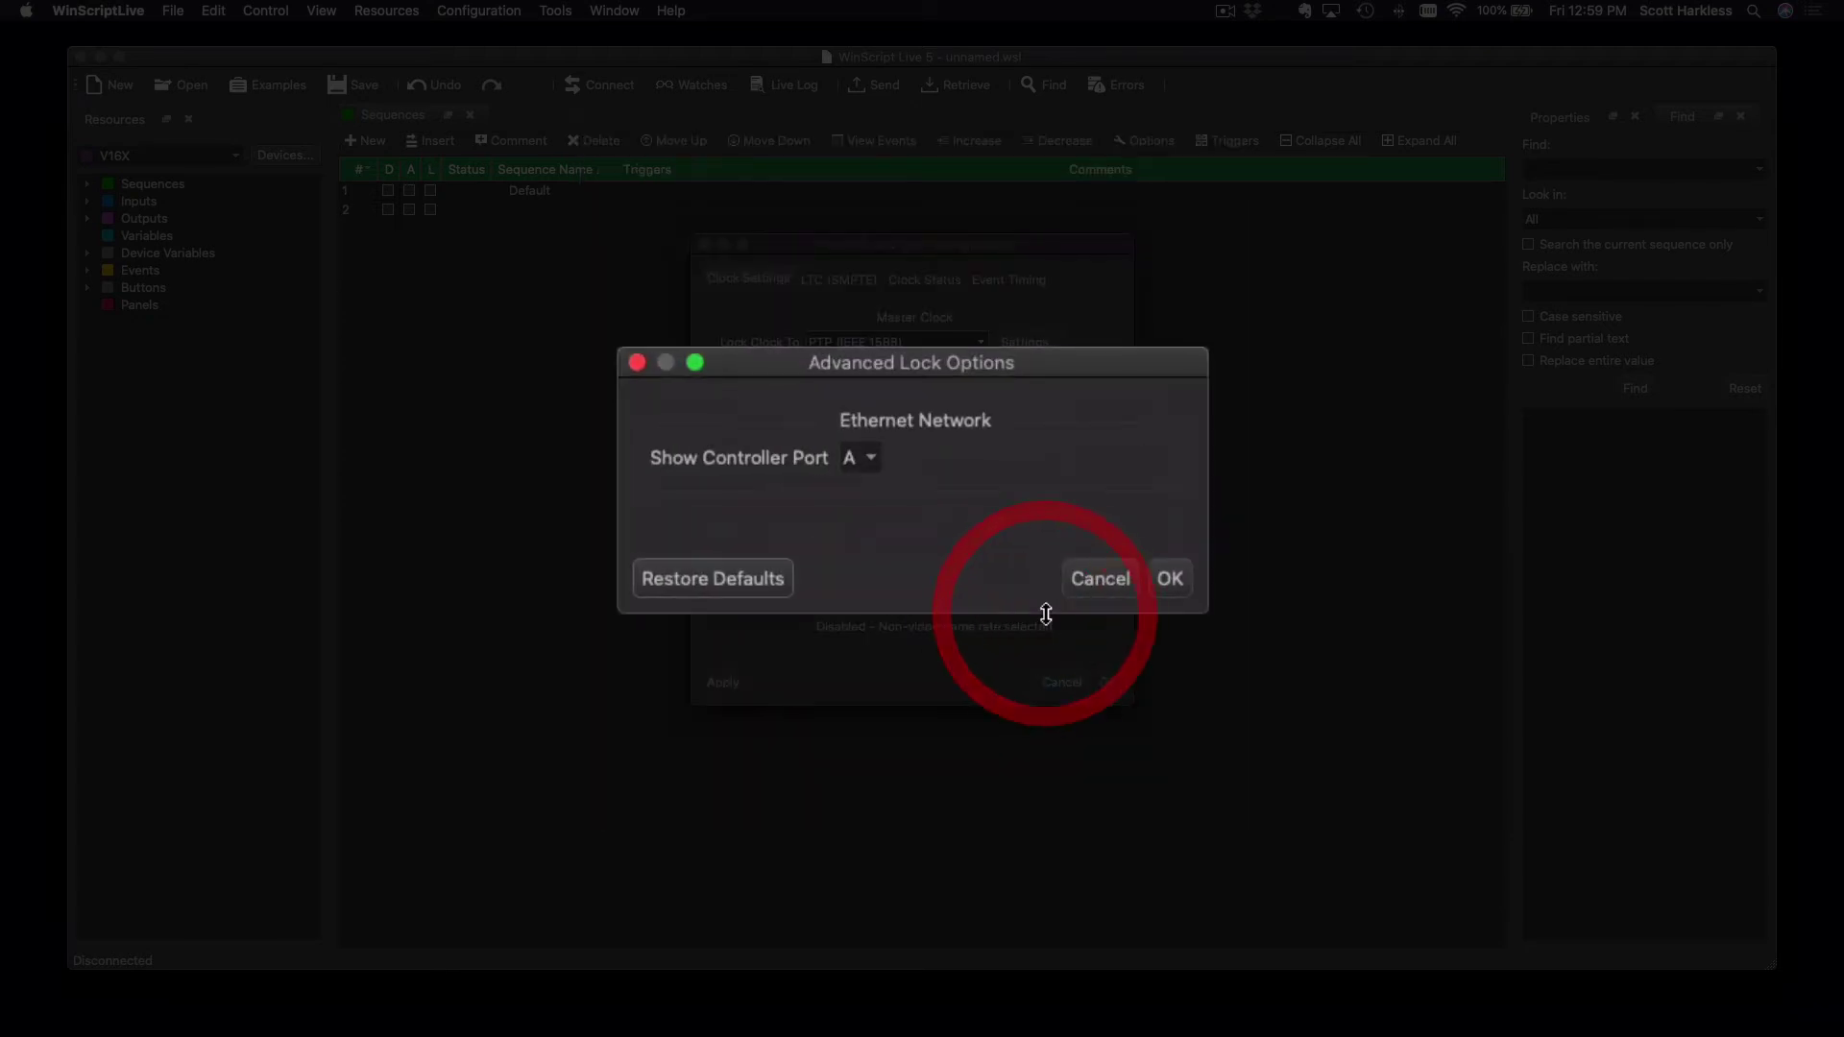
{"action": "left_click", "coordinate": [1169, 578]}
{"action": "left_click", "coordinate": [1108, 682]}
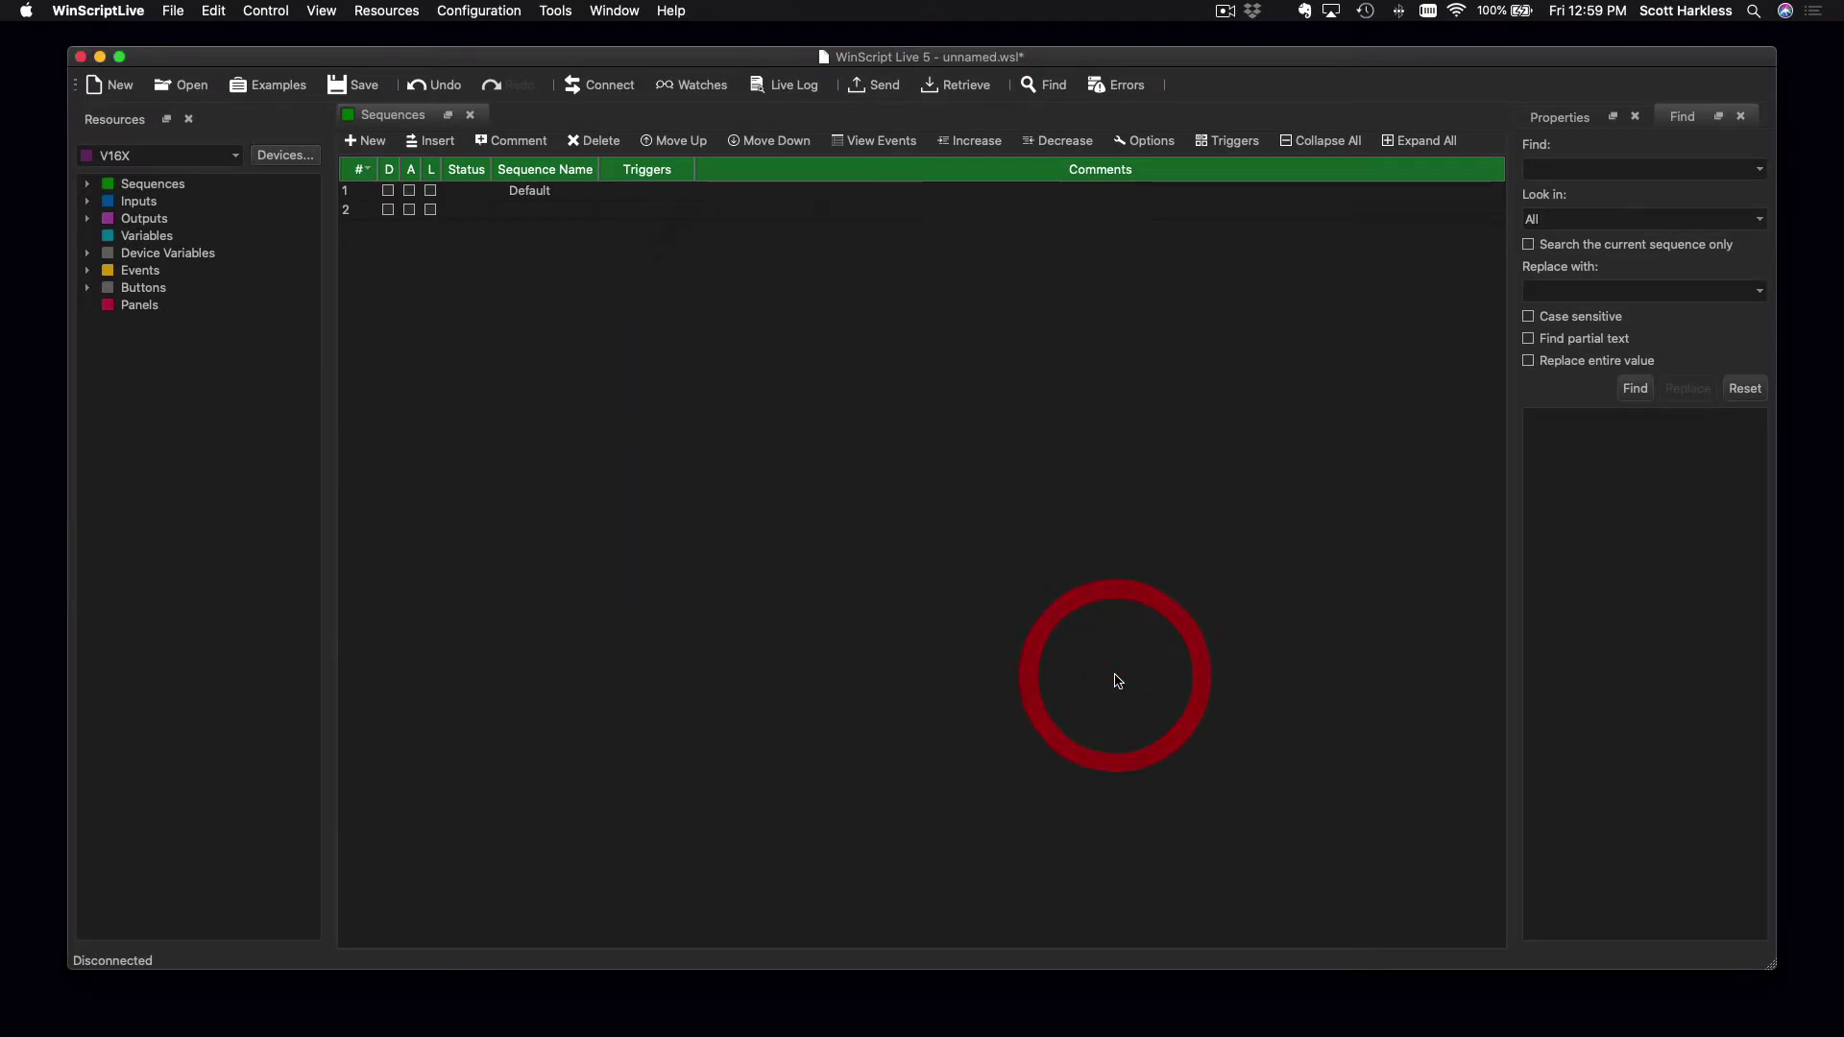
- Start connecting to the show controller and agree to save the modified script
{"action": "left_click", "coordinate": [605, 85]}
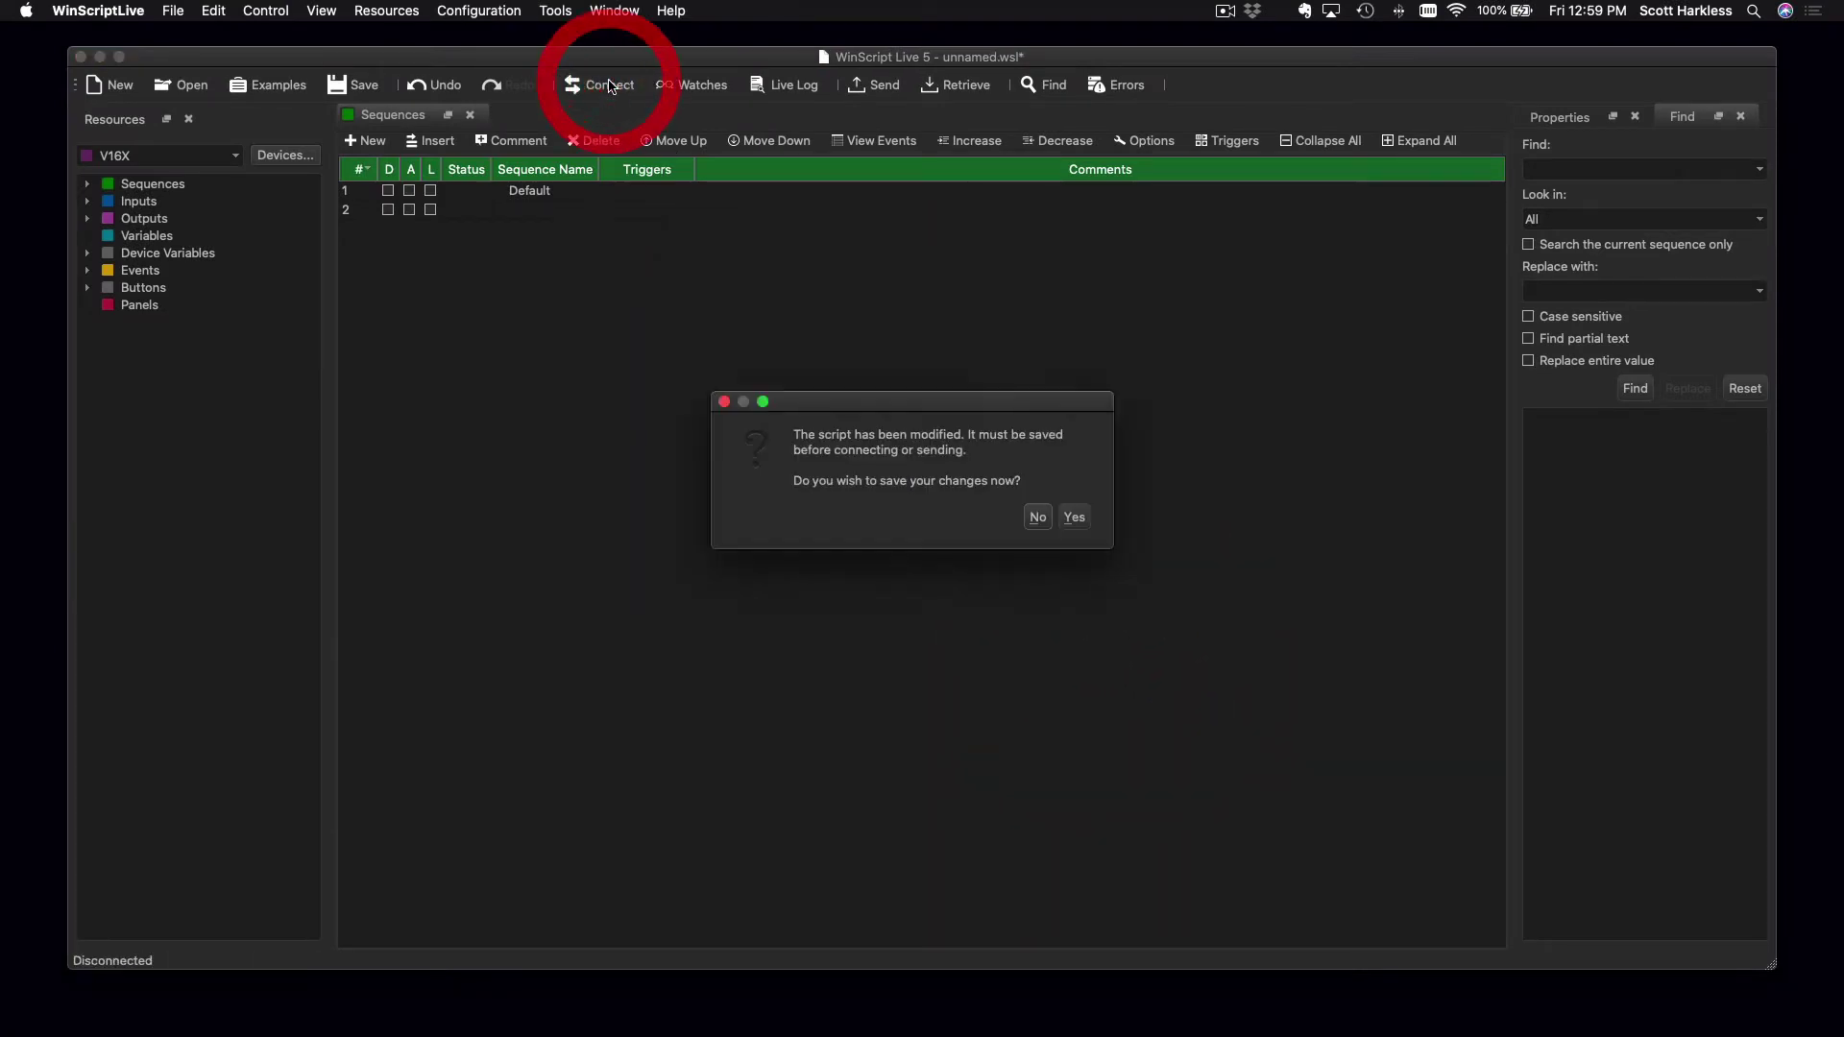
{"action": "left_click", "coordinate": [1083, 530]}
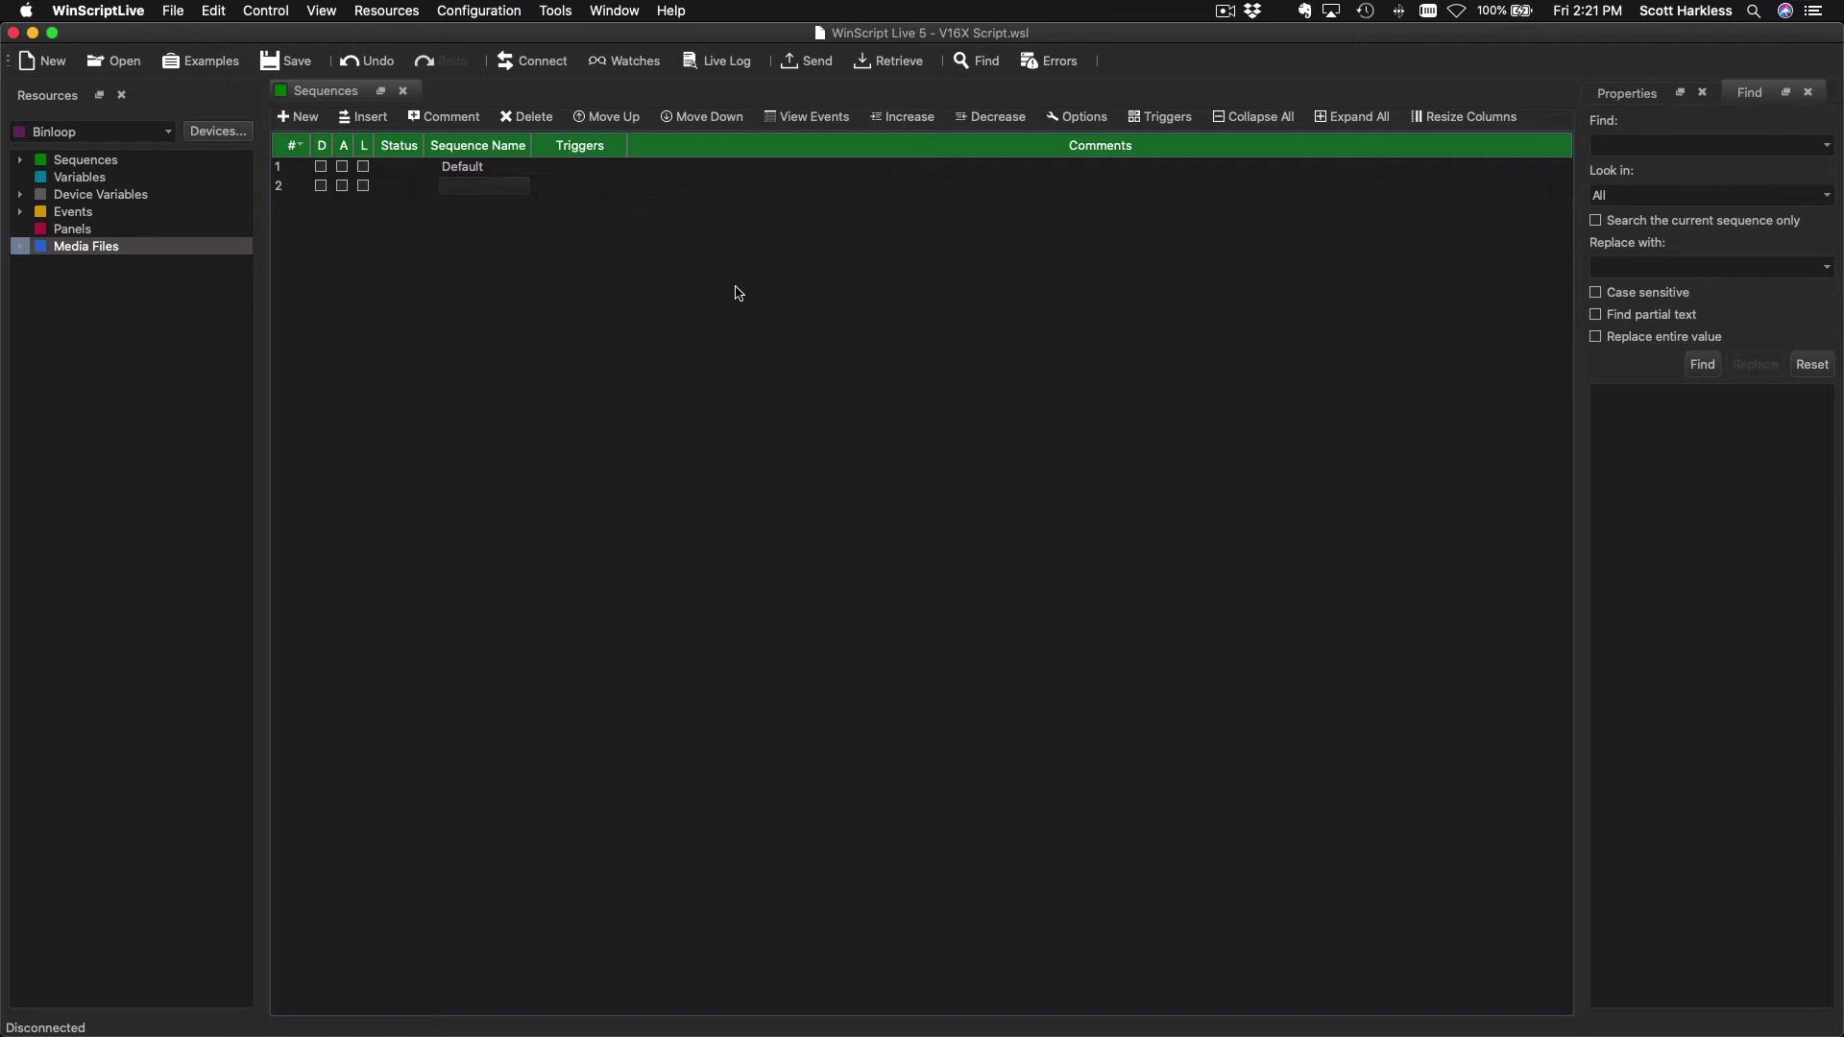
- Add a Timed sequence named Timeline_Scene1_Projection in the Binloop script, displayed in Timeline View
{"action": "left_click", "coordinate": [295, 119]}
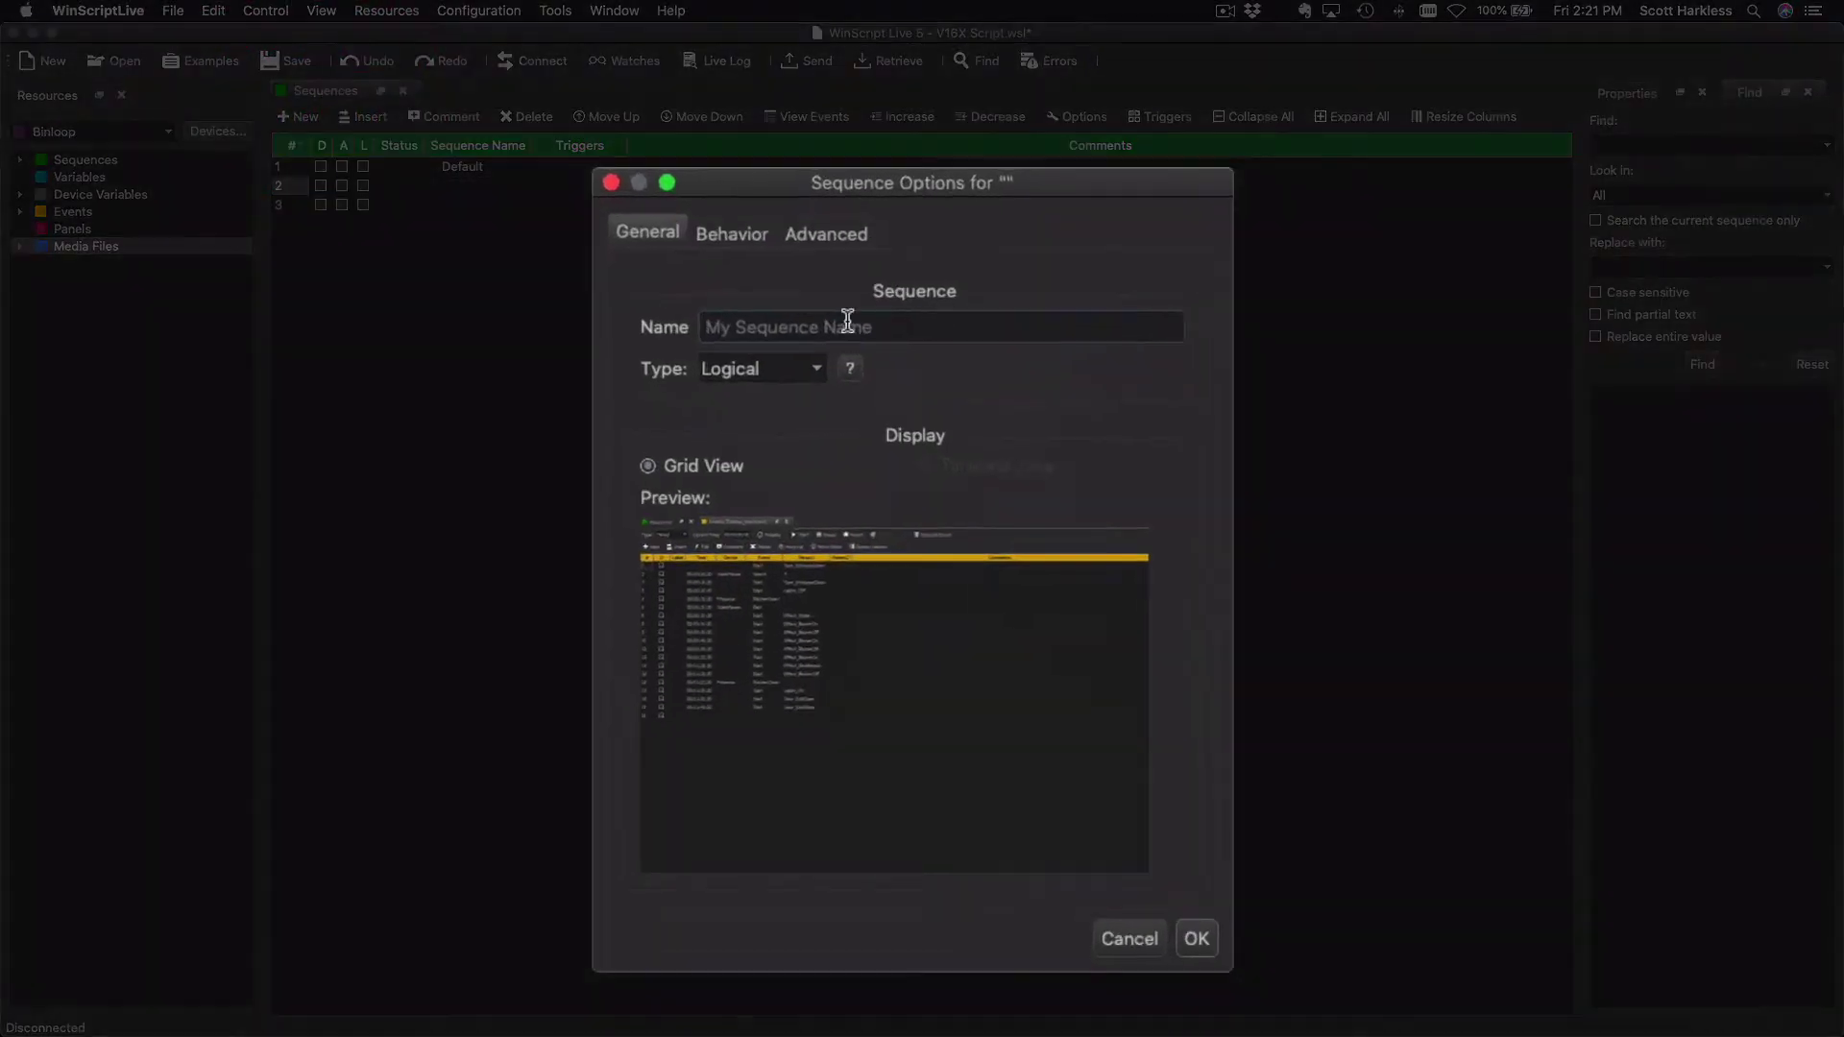
{"action": "left_click", "coordinate": [853, 405]}
{"action": "type", "text": "Tim"}
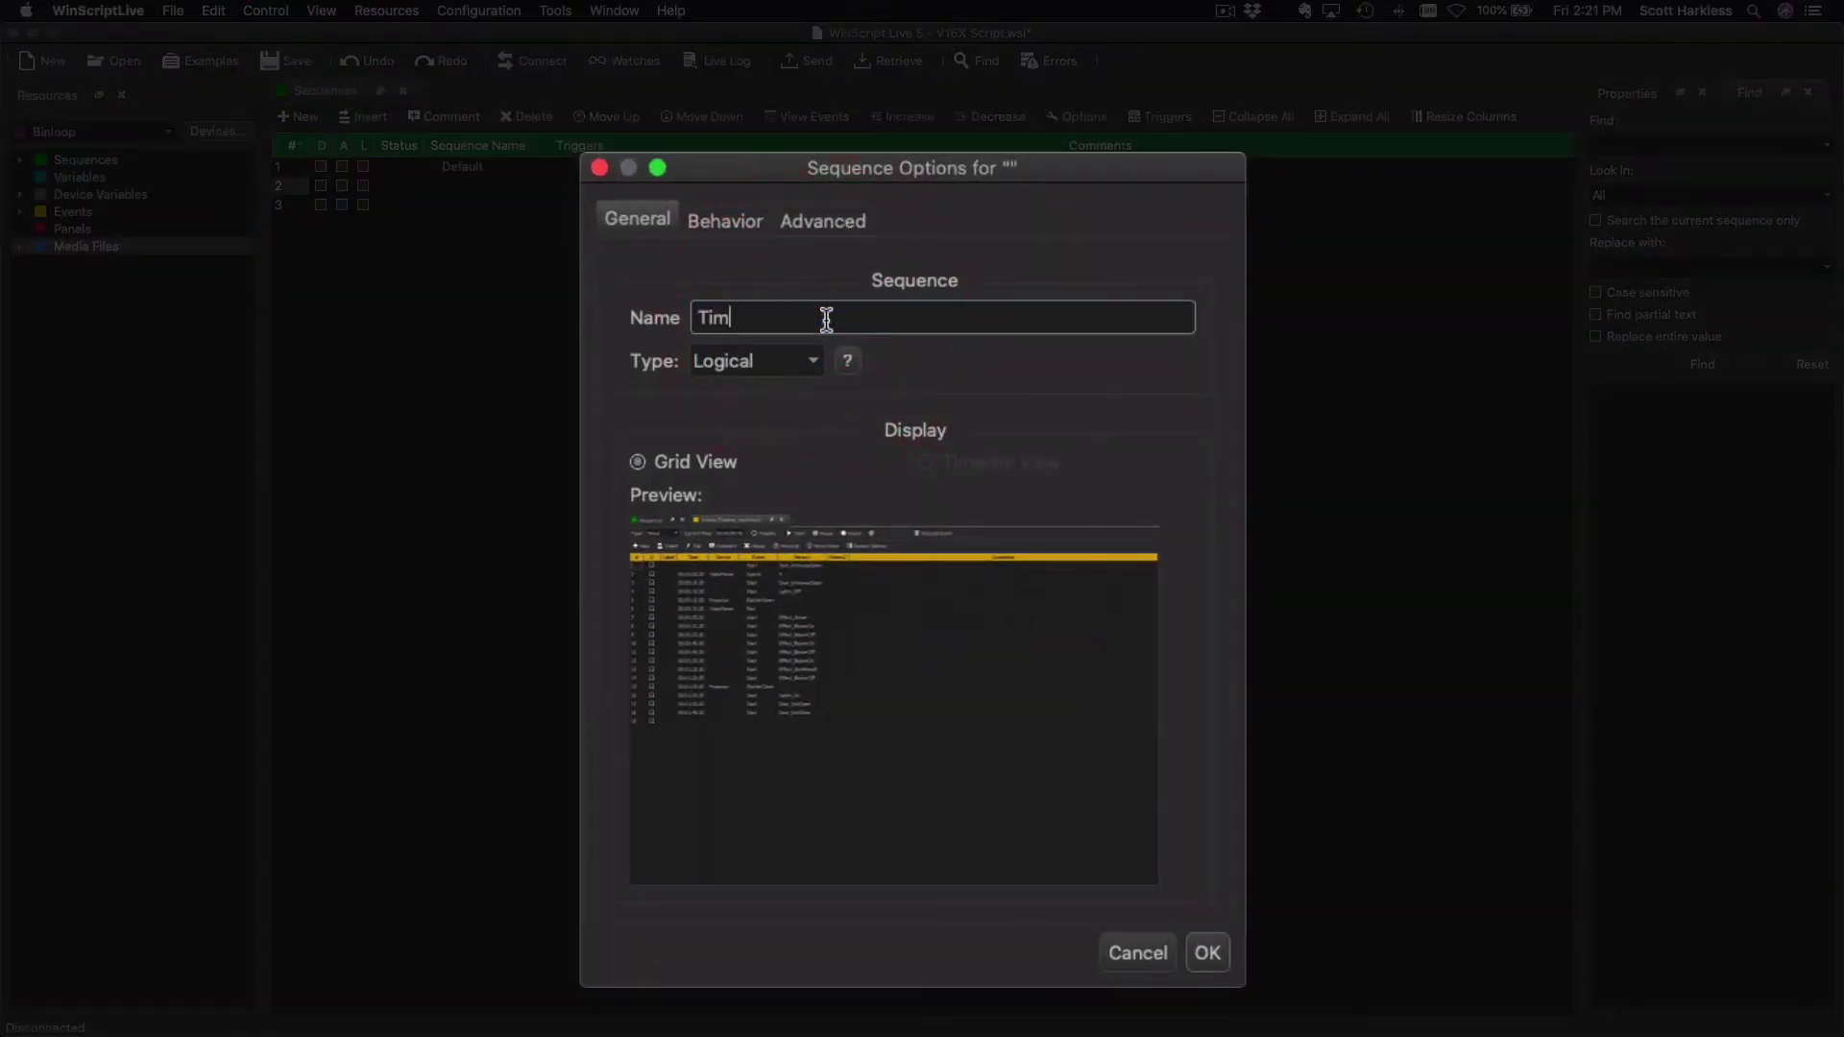
{"action": "type", "text": "eline_Scene1_Projection"}
{"action": "left_click", "coordinate": [782, 365]}
{"action": "left_click", "coordinate": [774, 432]}
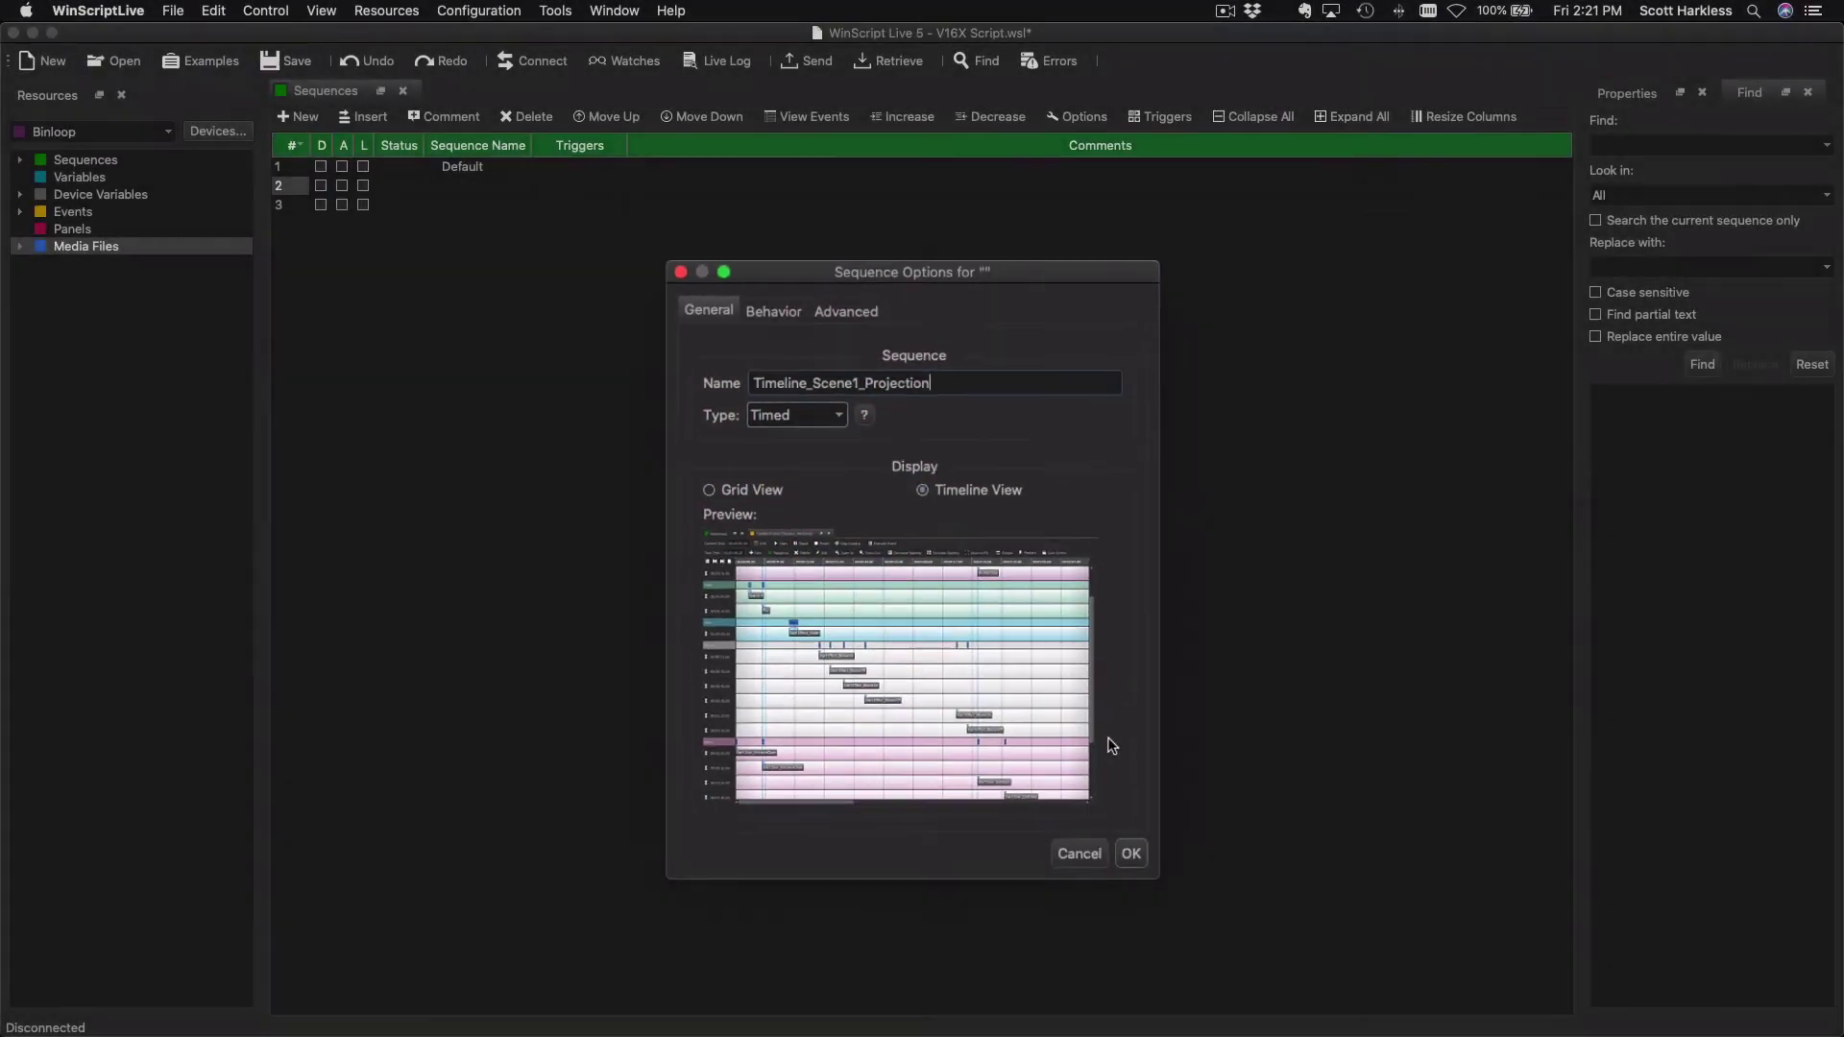
{"action": "left_click", "coordinate": [1130, 853]}
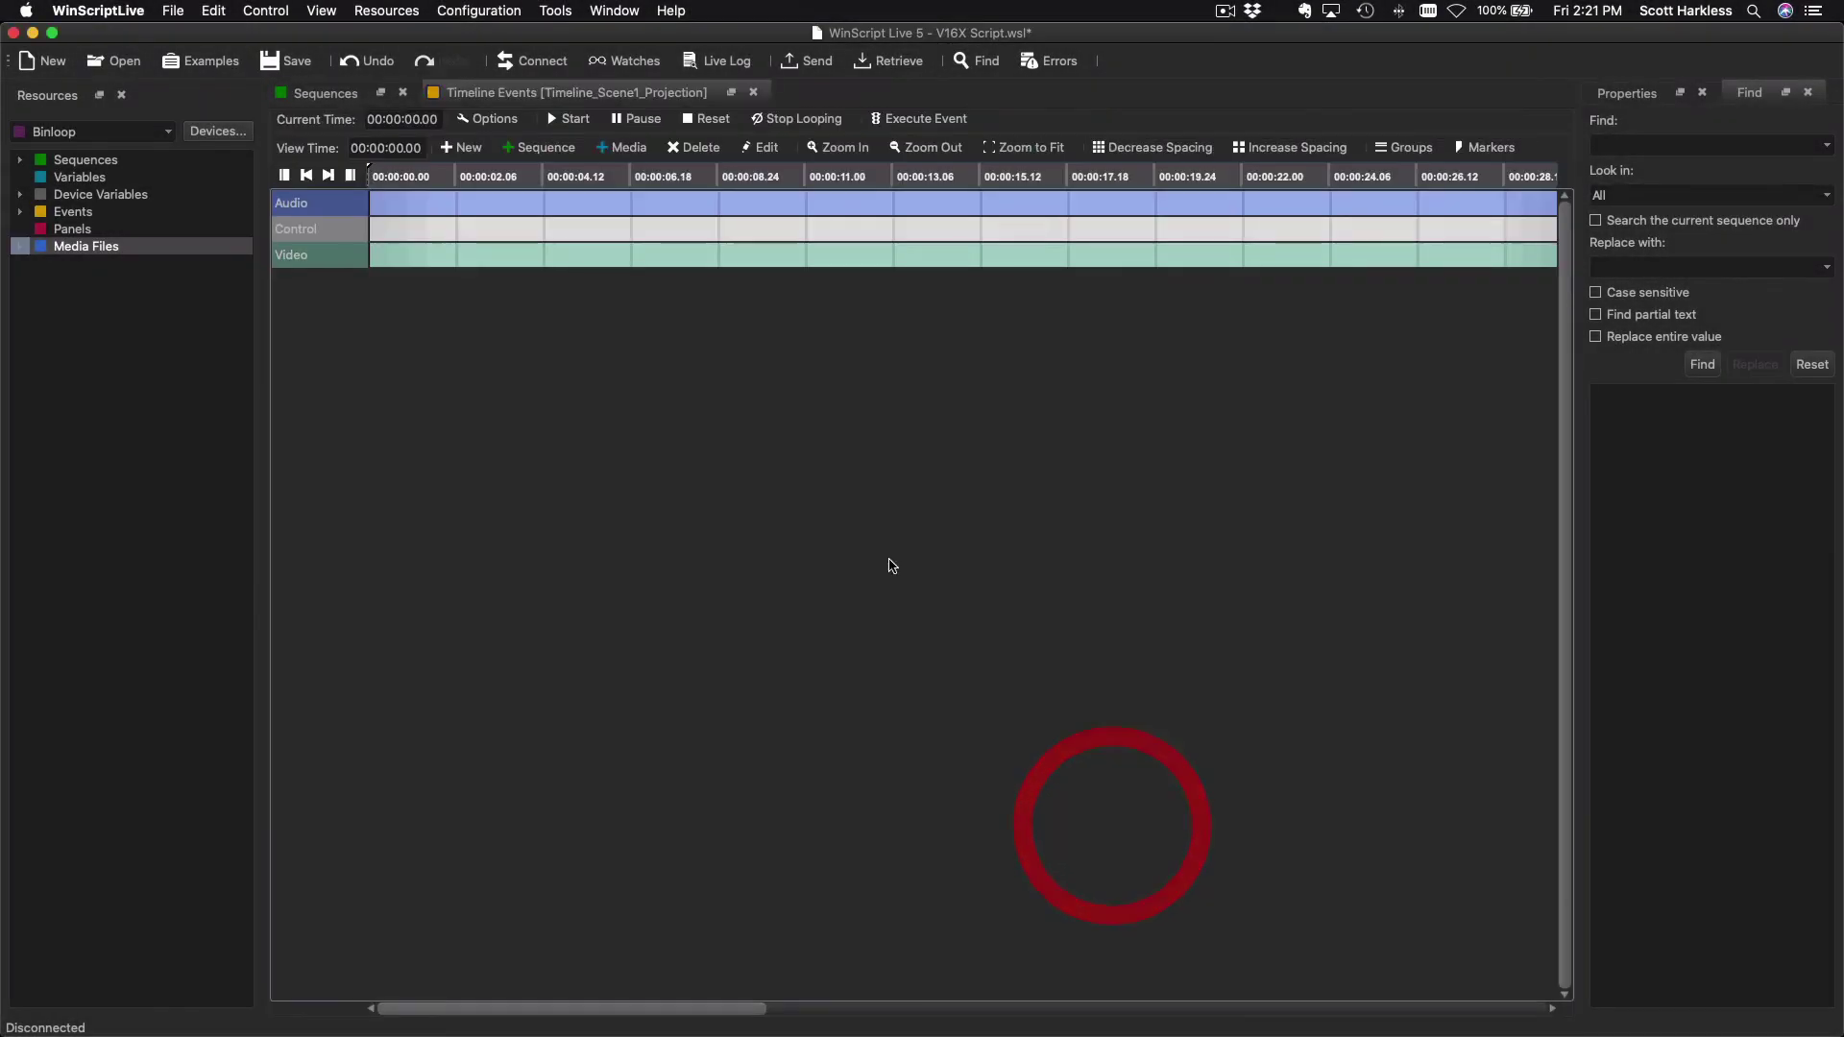
- Place the Scene1_Projection media file on the Video track at the very start of the timeline
{"action": "left_click", "coordinate": [20, 246]}
{"action": "left_click_drag", "start_coordinate": [85, 267], "coordinate": [391, 259]}
{"action": "left_click_drag", "start_coordinate": [511, 279], "coordinate": [489, 278]}
{"action": "left_click", "coordinate": [519, 358]}
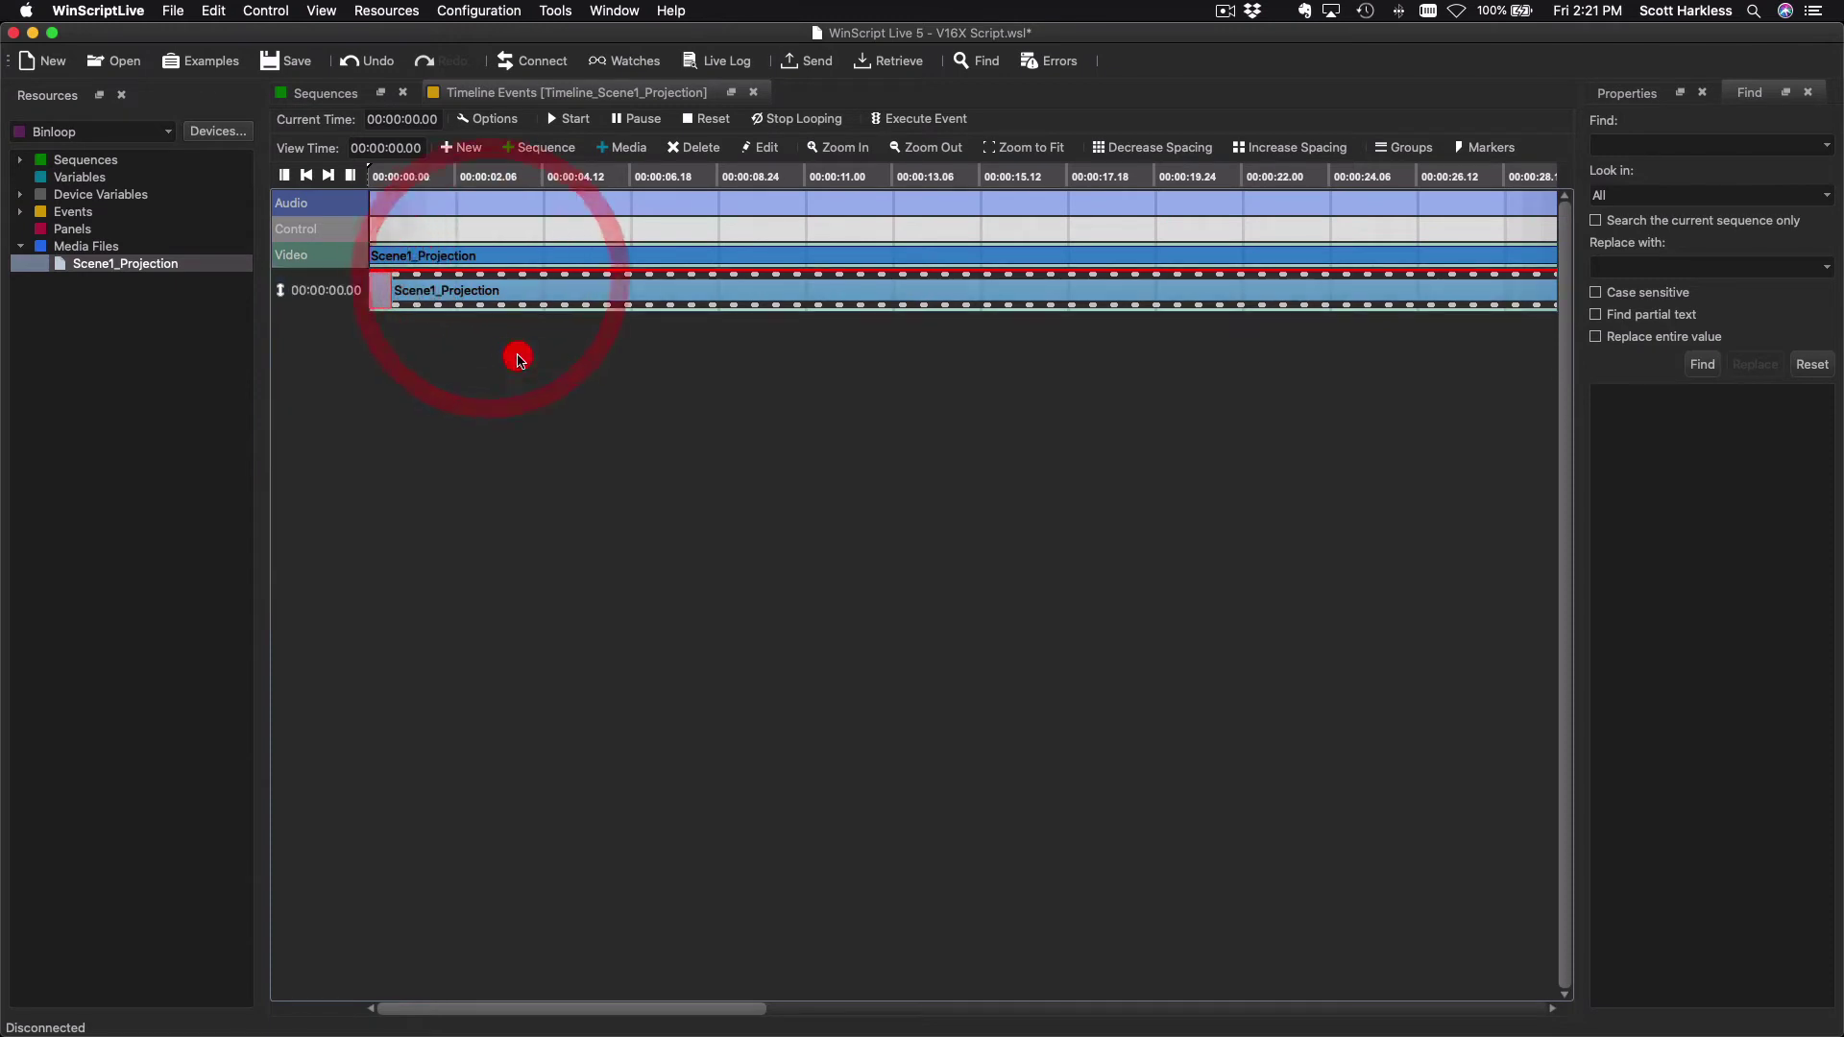
- Close the Timeline_Scene1_Projection events and widen the Sequence Name column to fit the full sequence name
{"action": "left_click", "coordinate": [754, 92]}
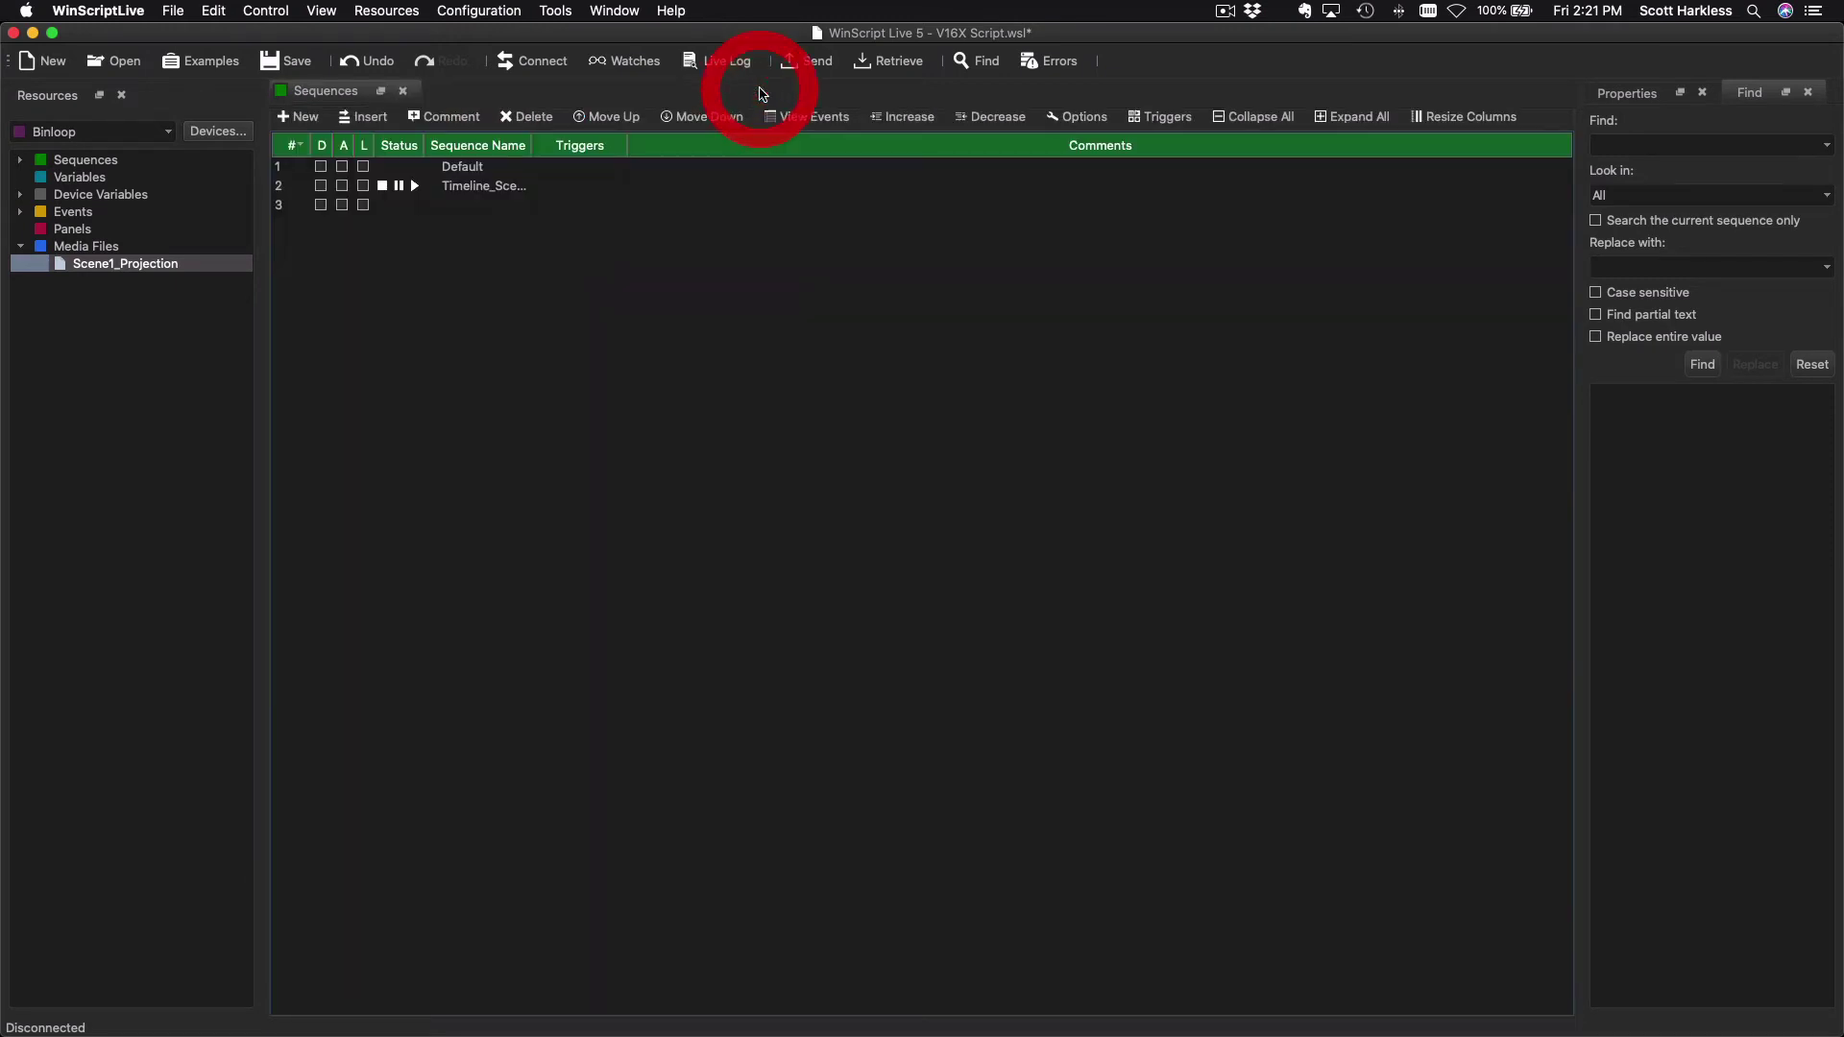
{"action": "left_click_drag", "start_coordinate": [528, 145], "coordinate": [619, 151]}
{"action": "left_click", "coordinate": [597, 192]}
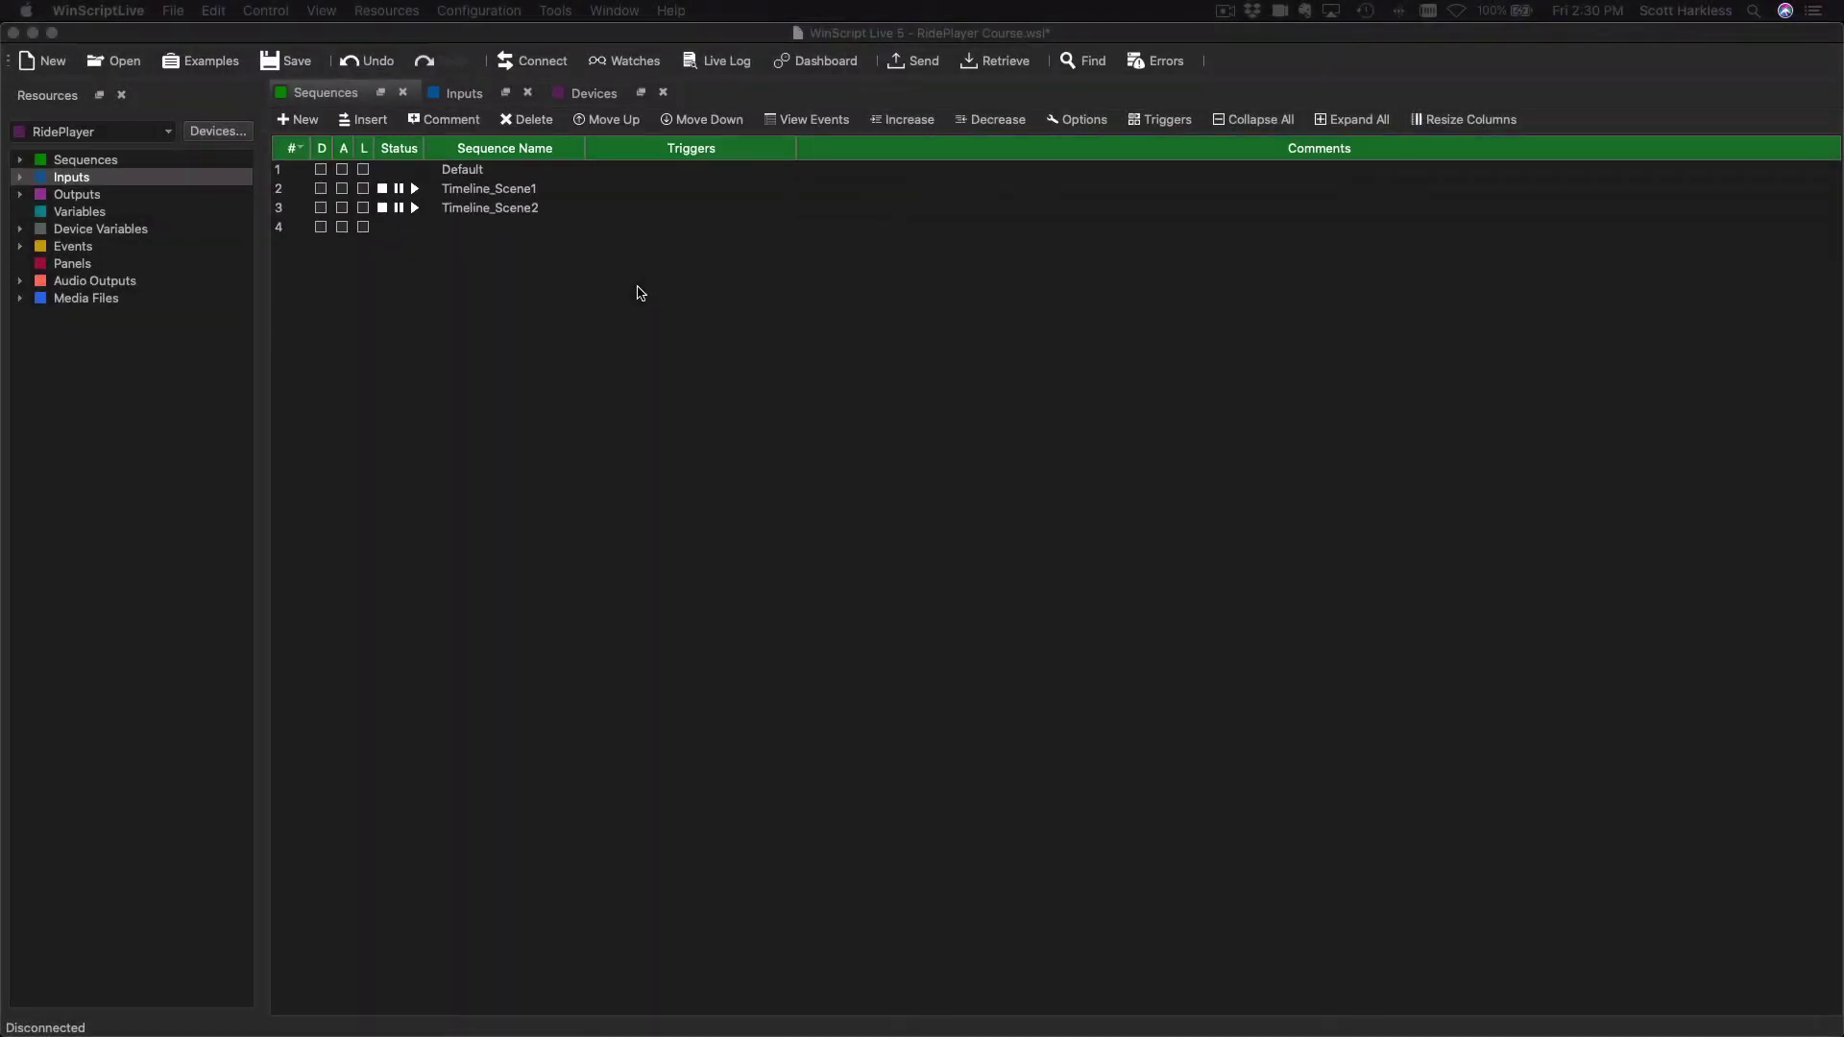
- Review the input1_Scene1 input and the V16X_SCS device in the RidePlayer script
{"action": "left_click", "coordinate": [461, 100]}
{"action": "left_click", "coordinate": [419, 175]}
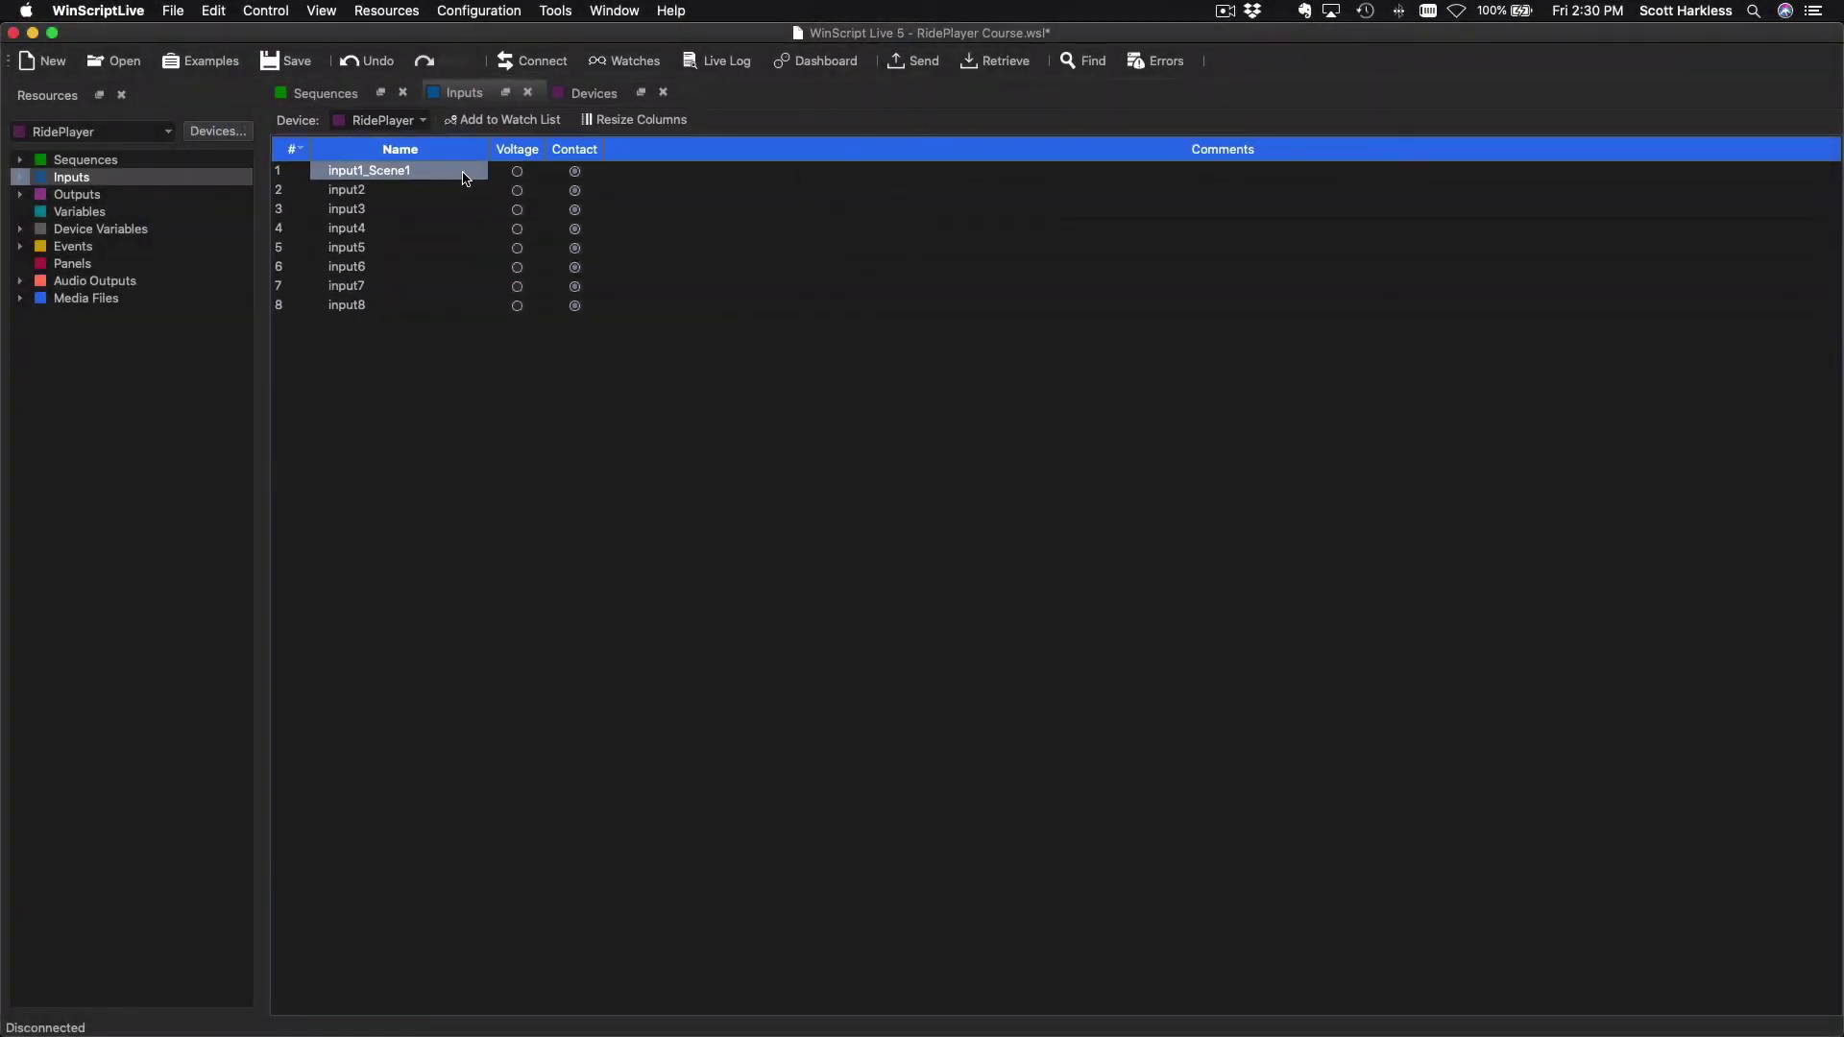
{"action": "left_click", "coordinate": [583, 93]}
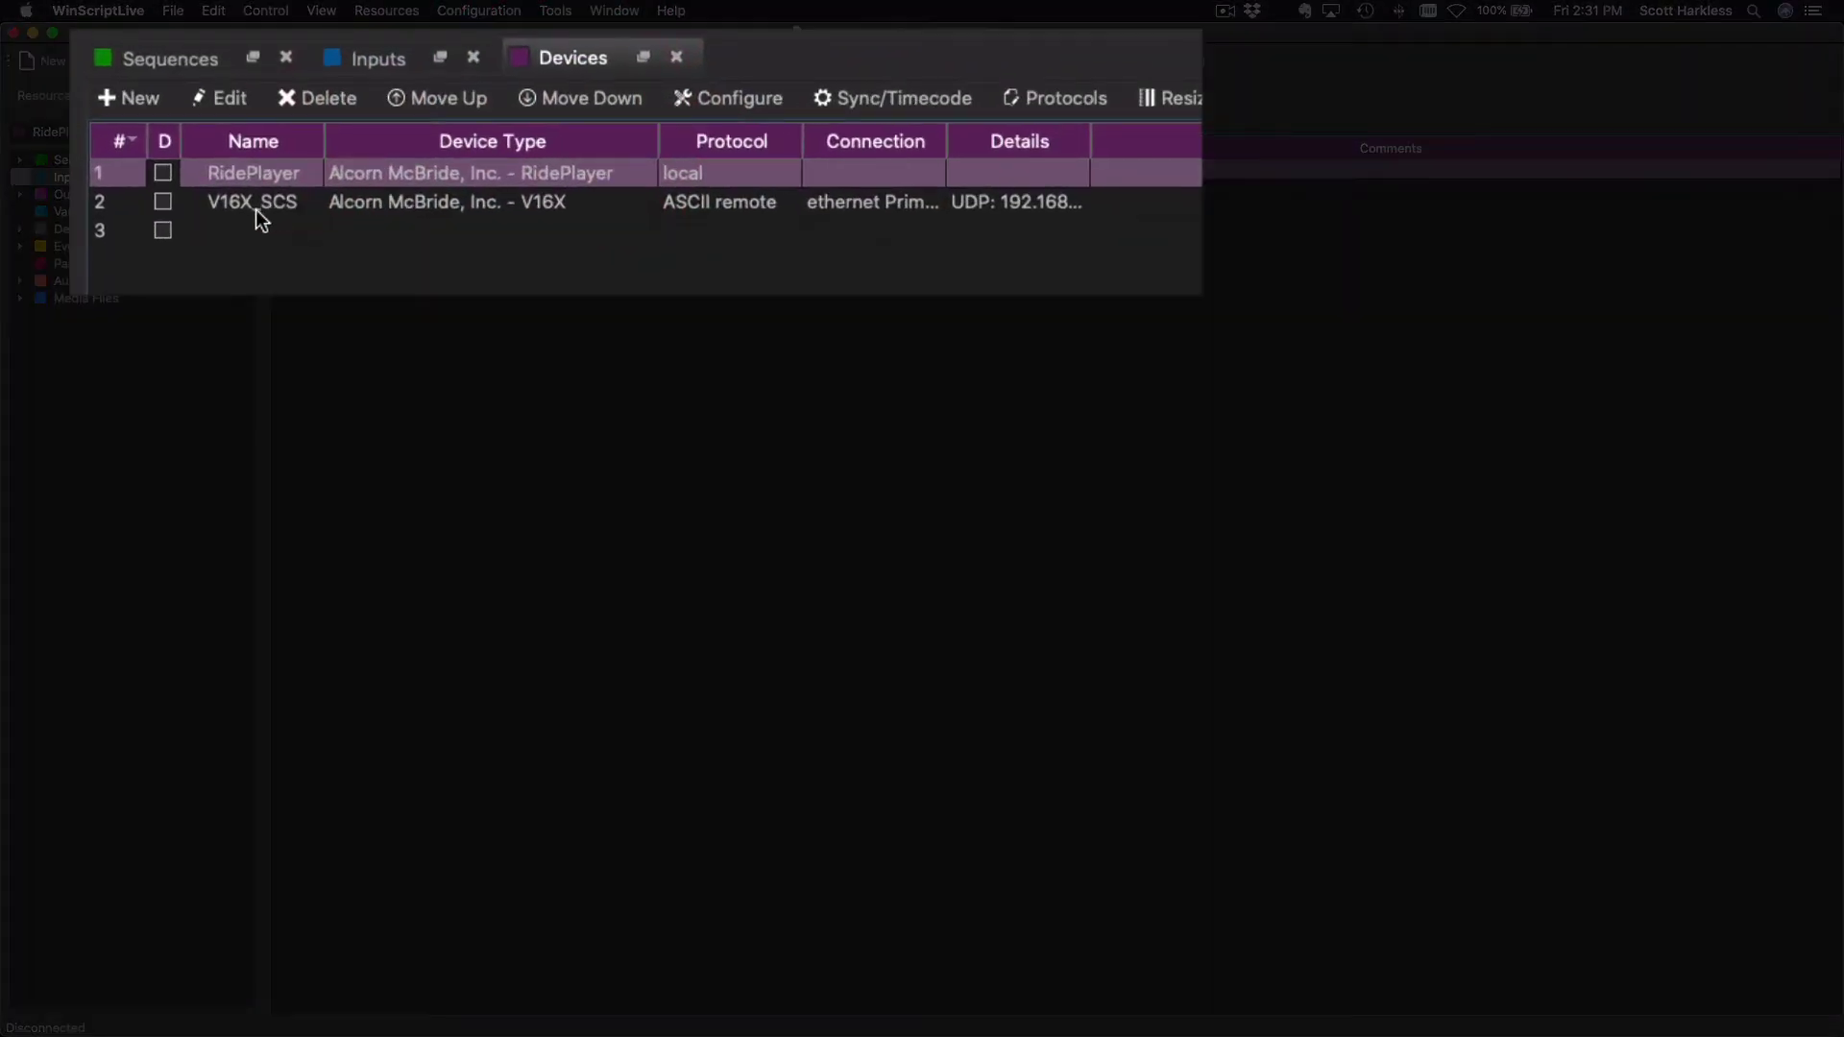
{"action": "left_click", "coordinate": [371, 192]}
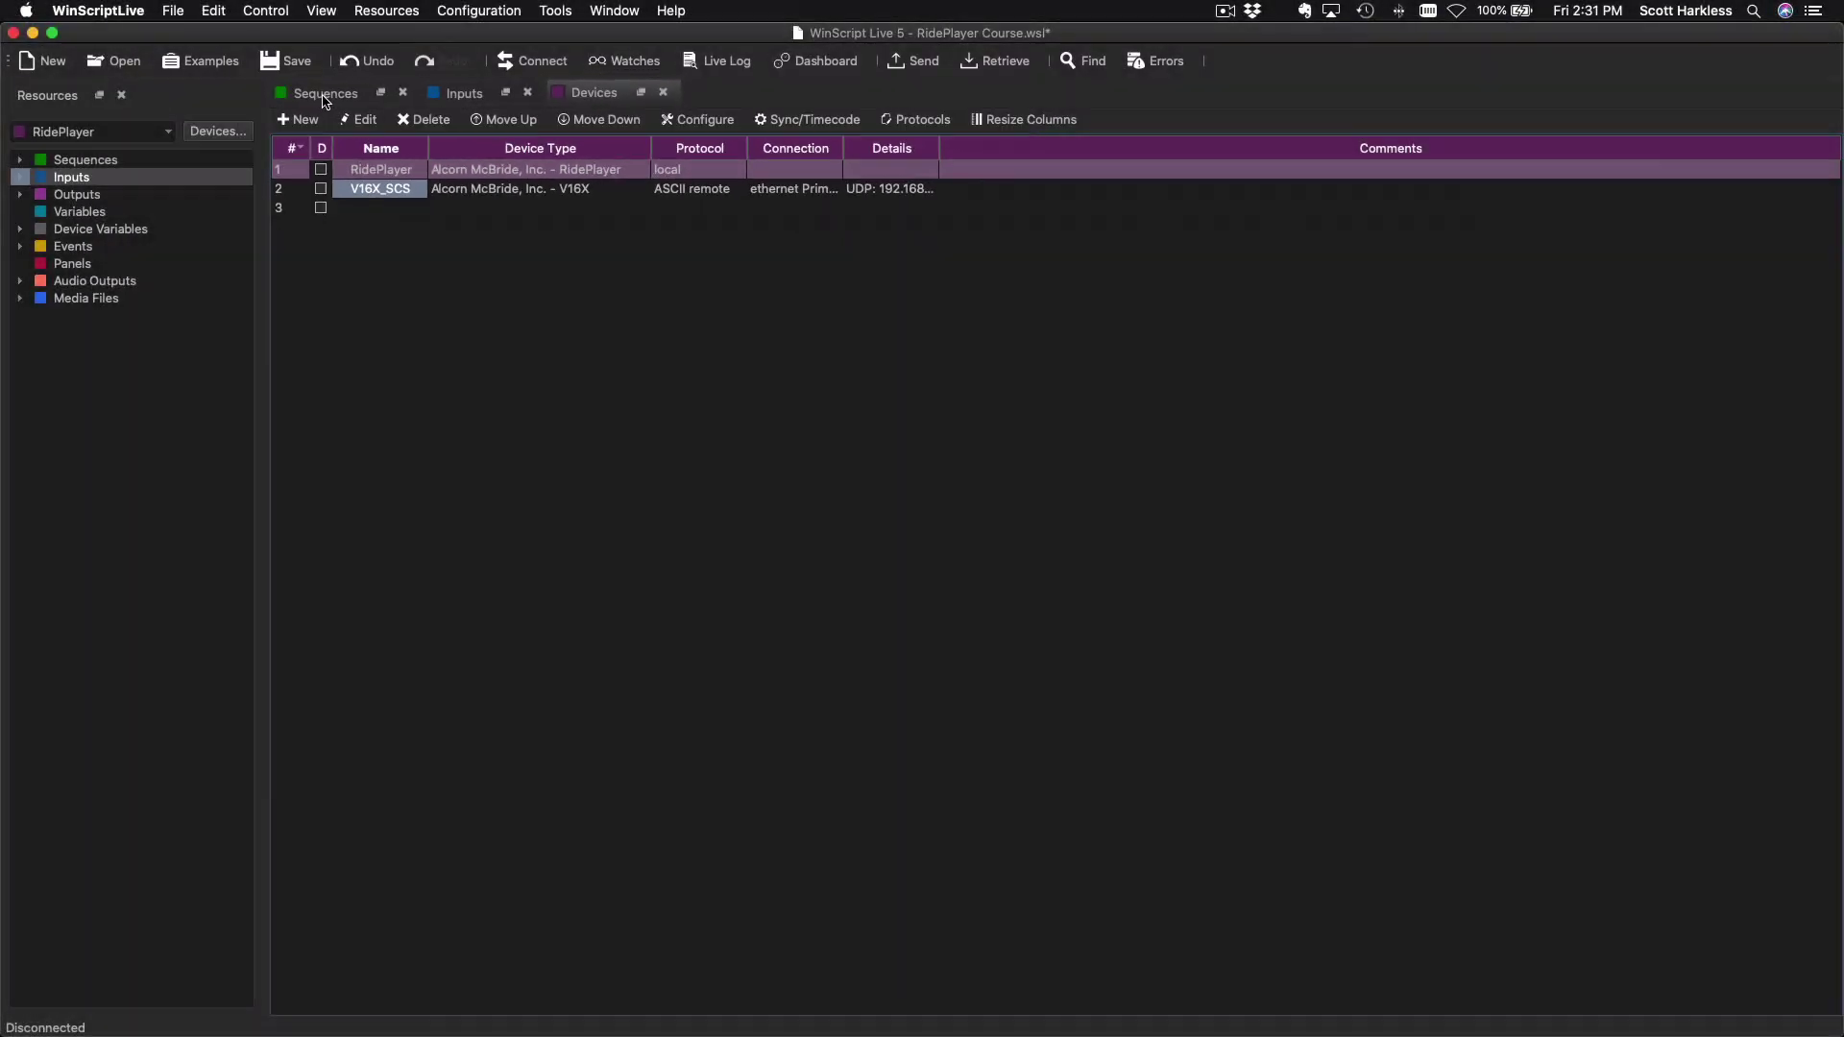
- Add a Logical sequence named Trigger_Scene1 to the RidePlayer script
{"action": "left_click", "coordinate": [326, 94]}
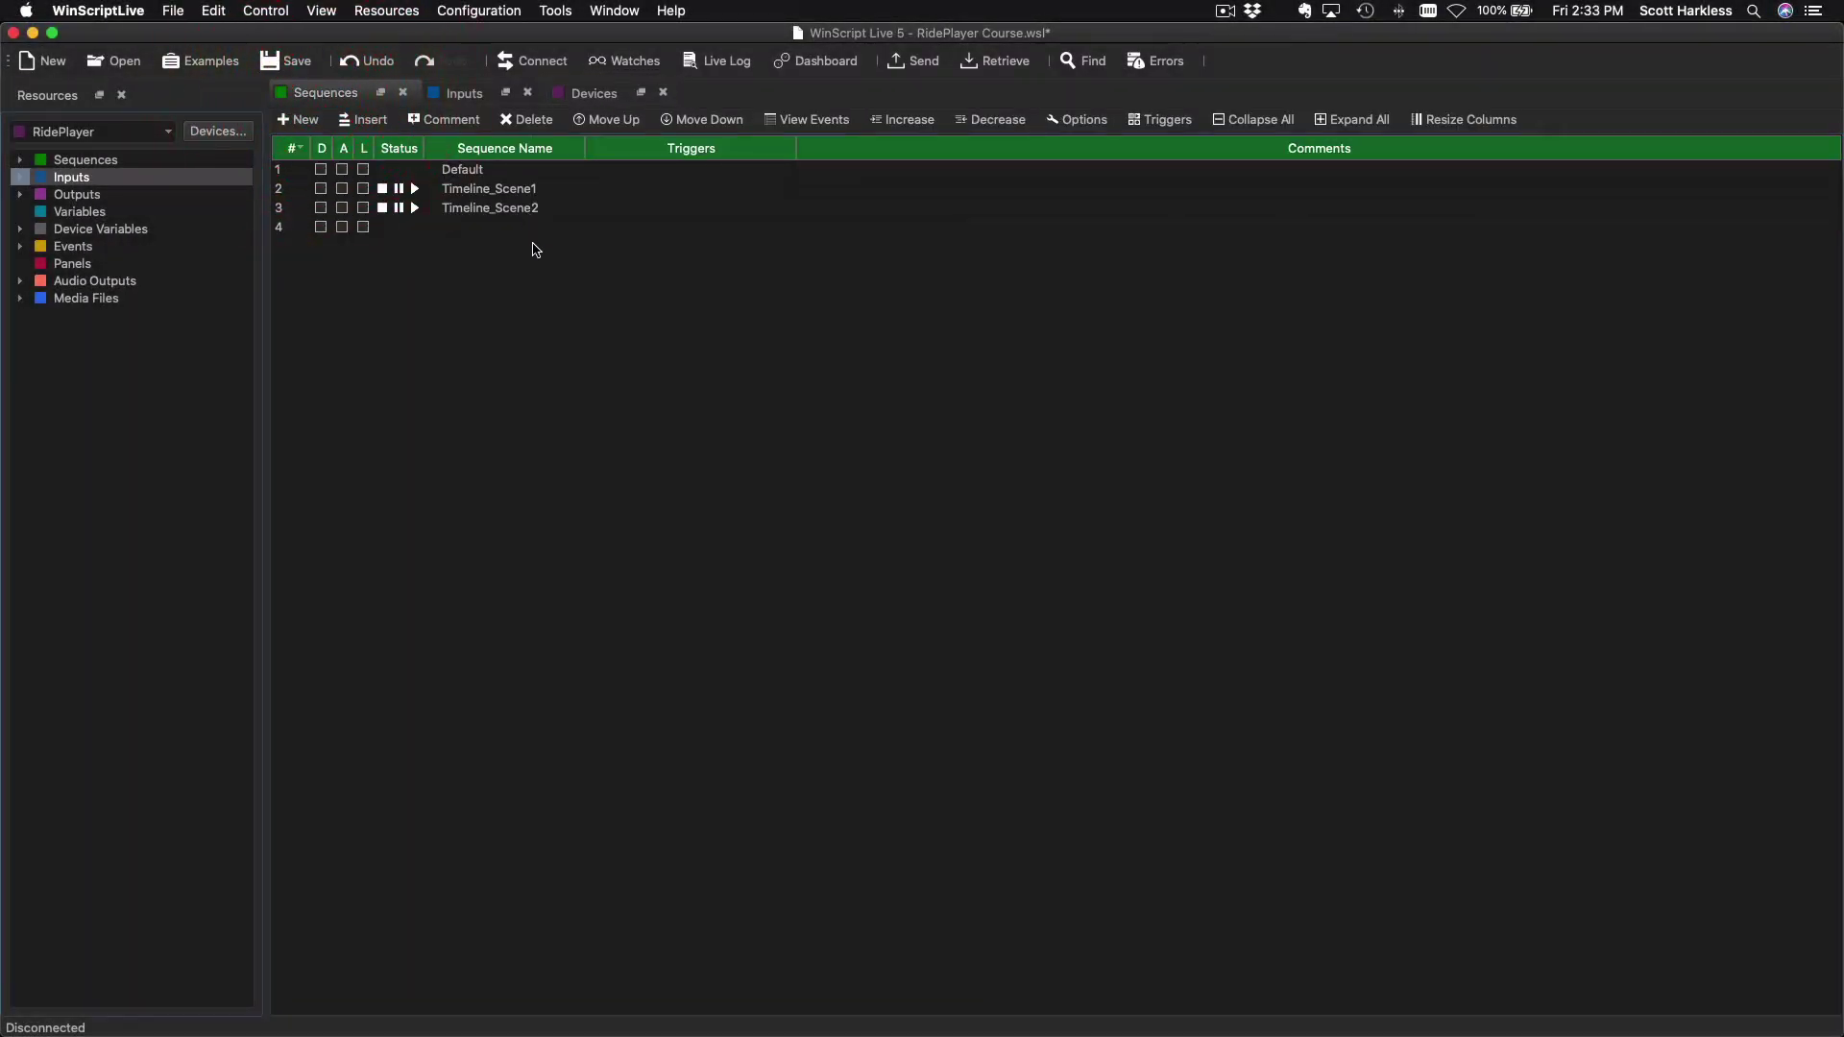
{"action": "left_click", "coordinate": [298, 120]}
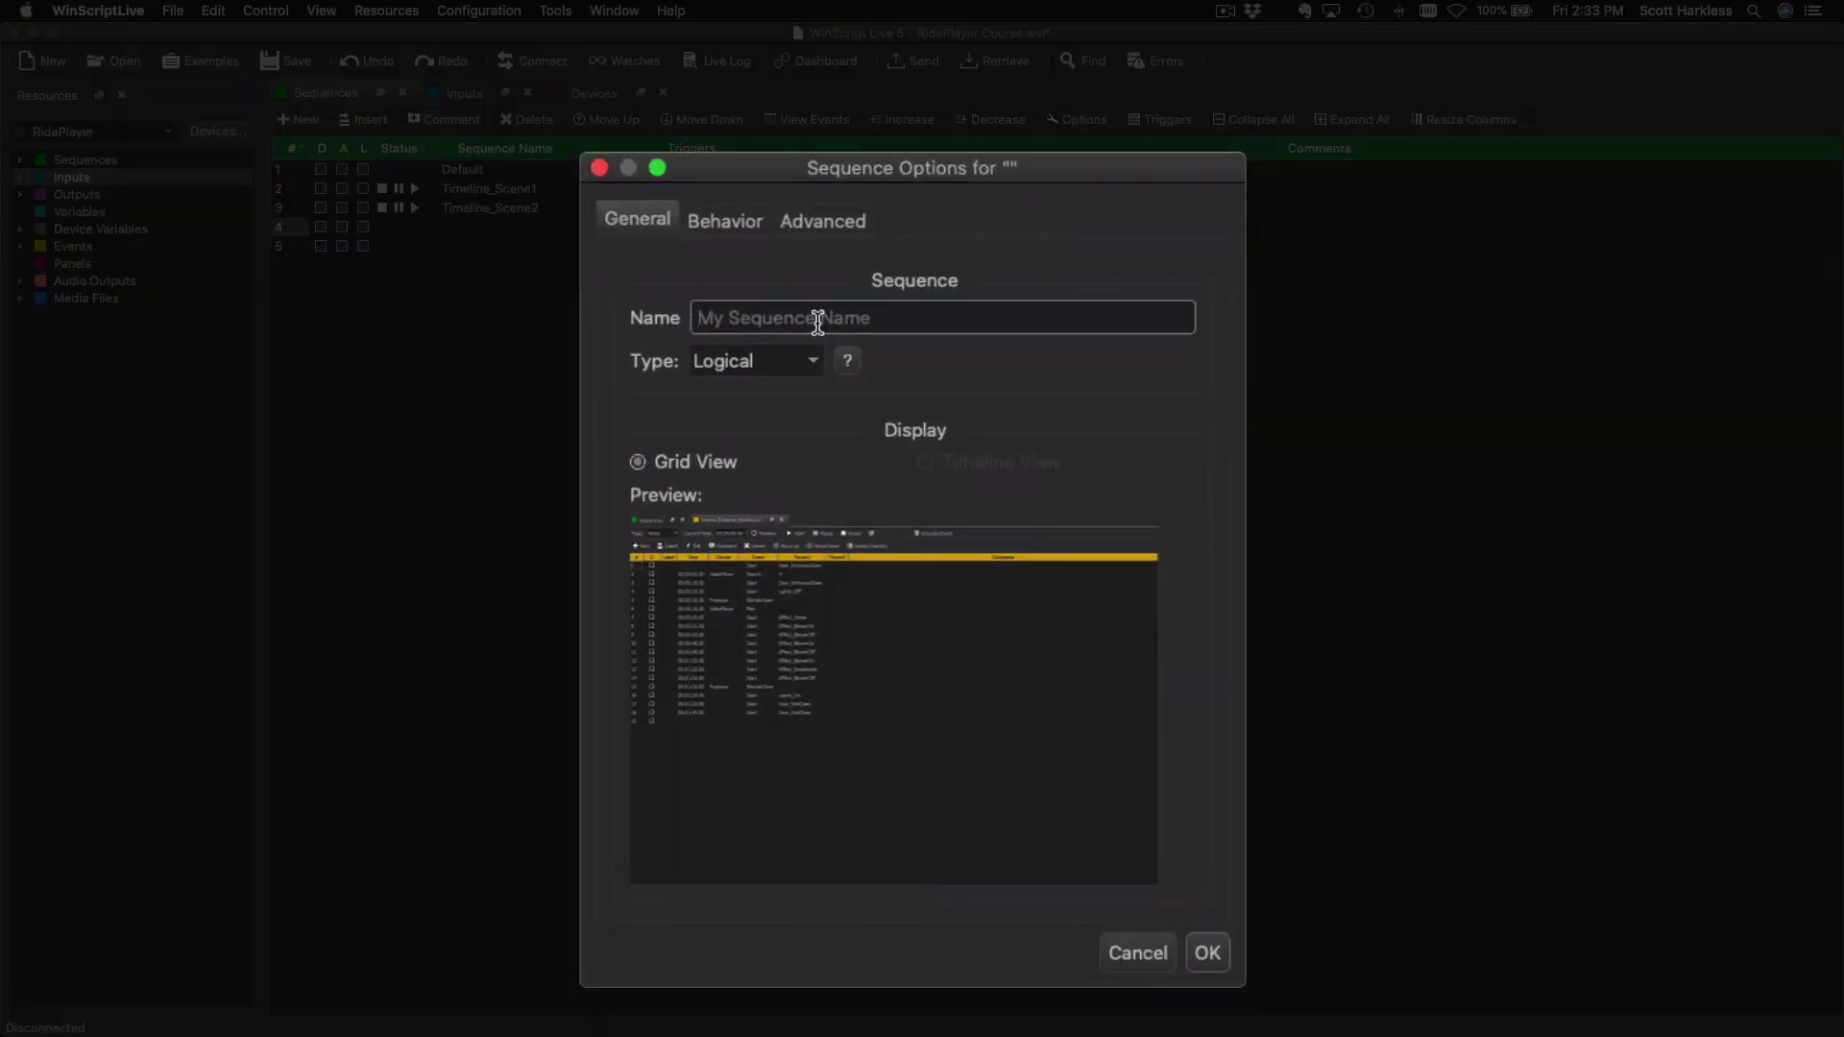
{"action": "type", "text": "Trigger_Scene1"}
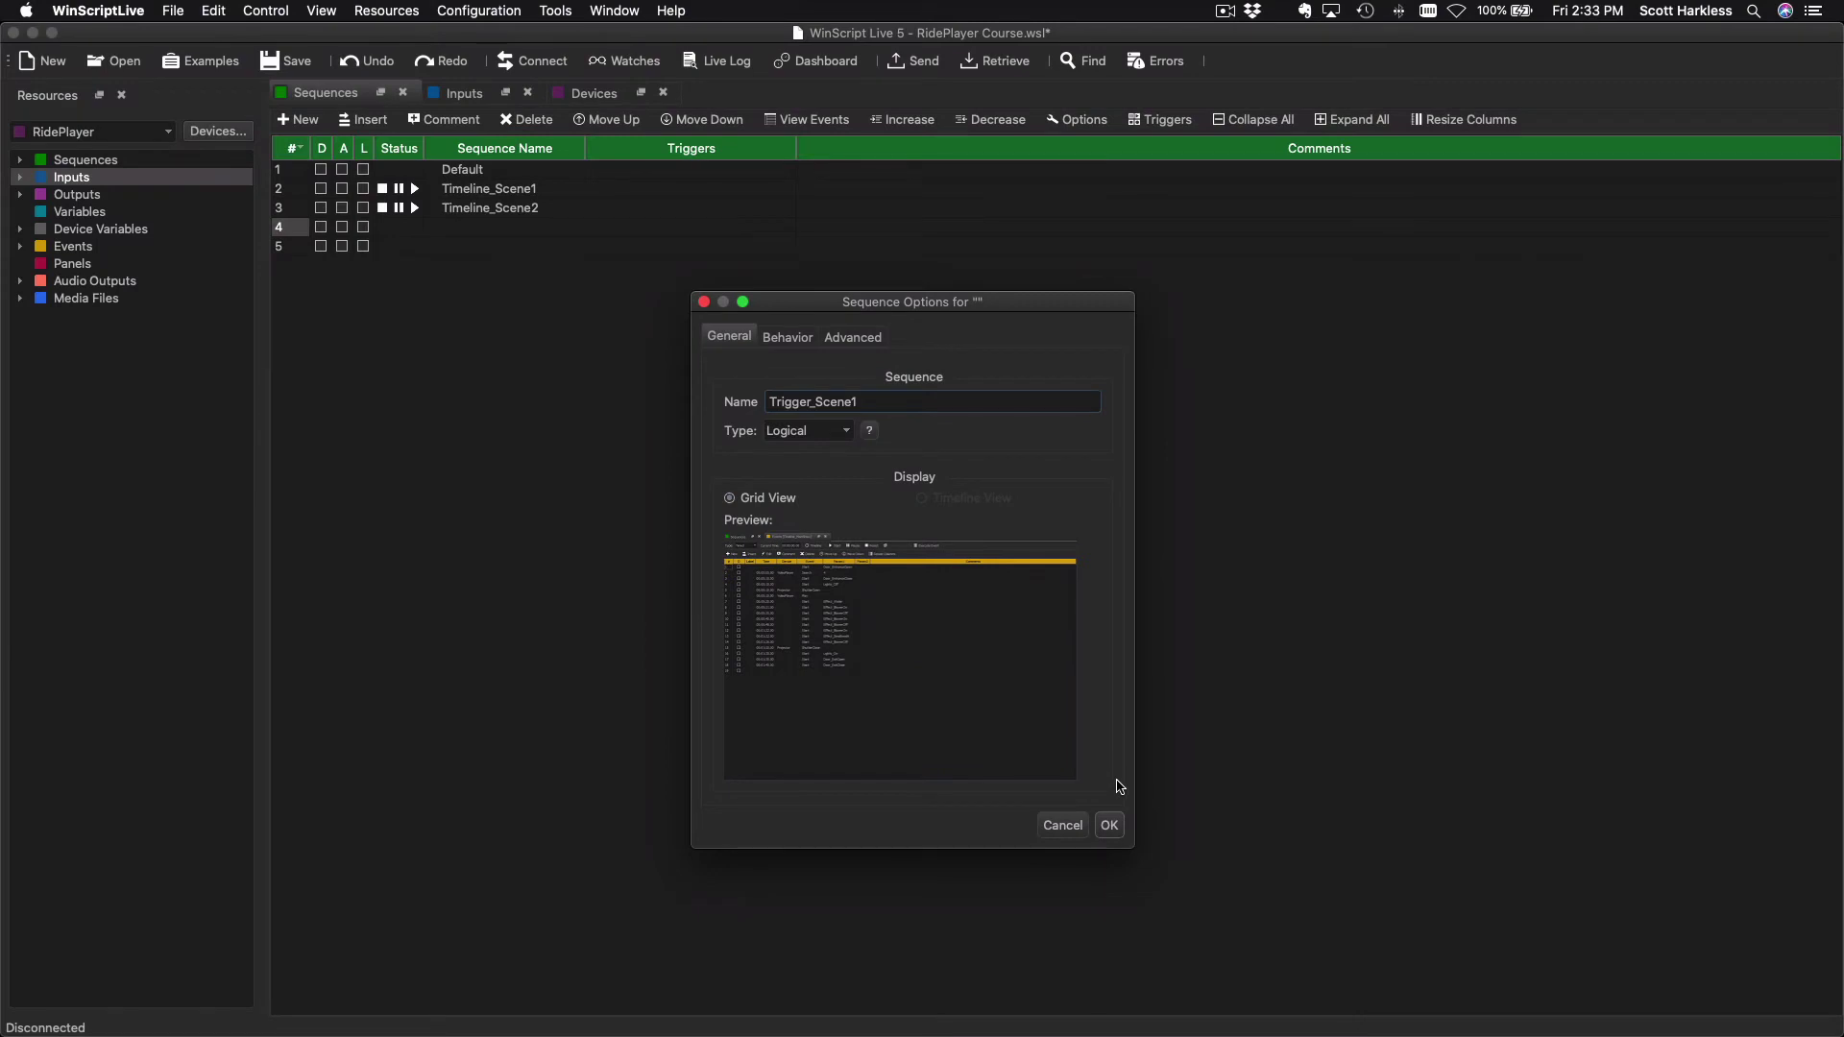
{"action": "left_click", "coordinate": [1117, 824]}
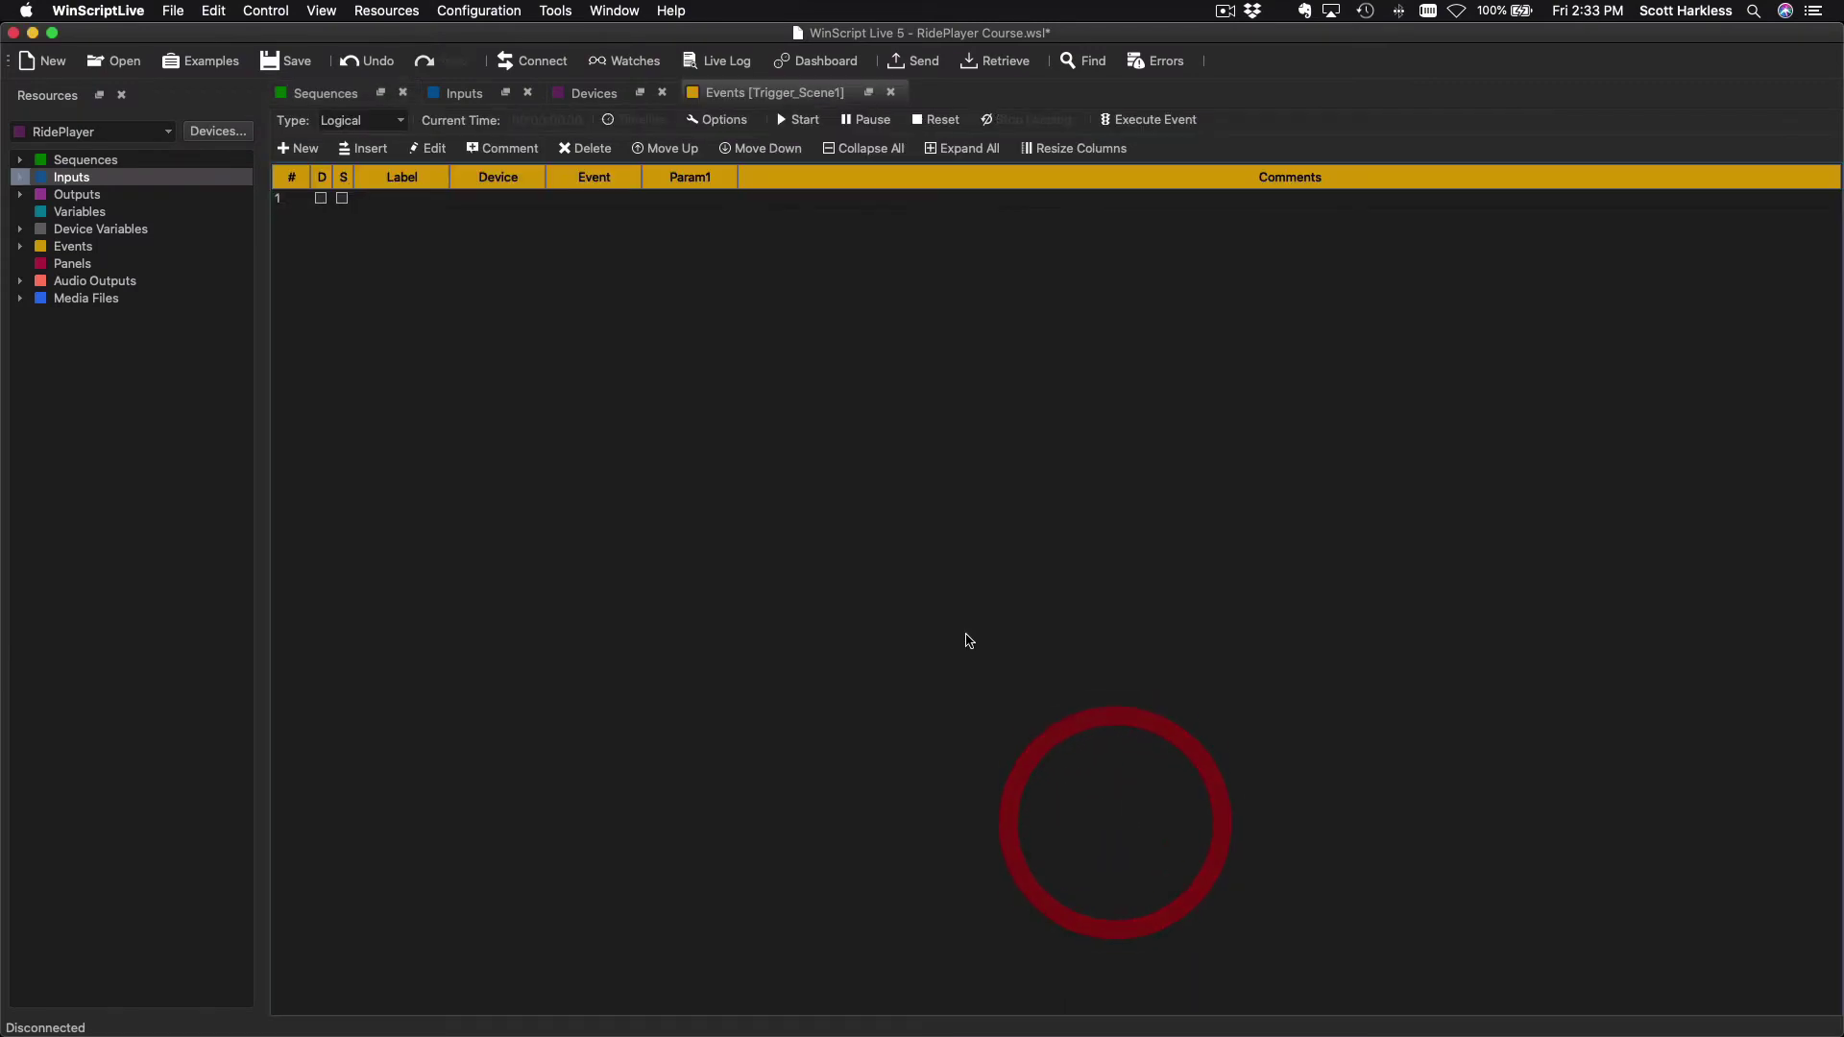
- Add a trigger to the Trigger_Scene1 sequence that starts it when input1_Scene1 goes active on (rising edge)
{"action": "left_click", "coordinate": [354, 93]}
{"action": "left_click", "coordinate": [616, 233]}
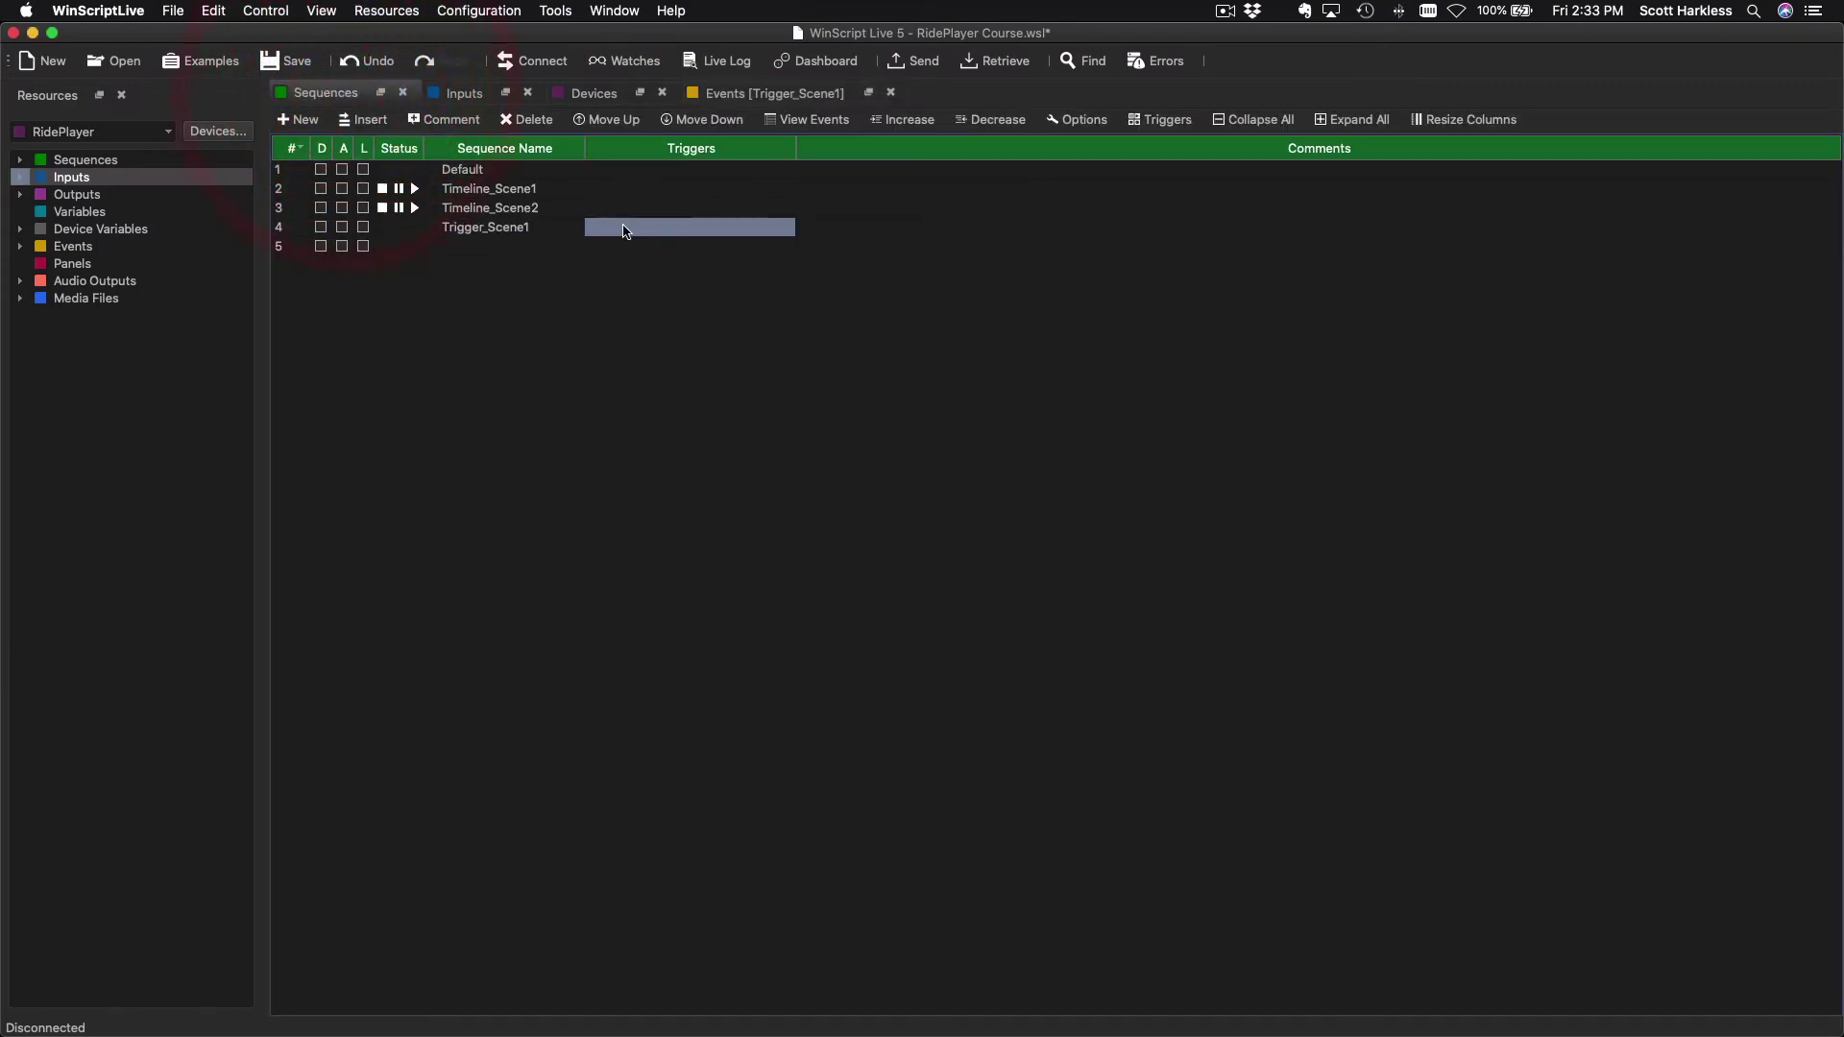
{"action": "left_click", "coordinate": [640, 230]}
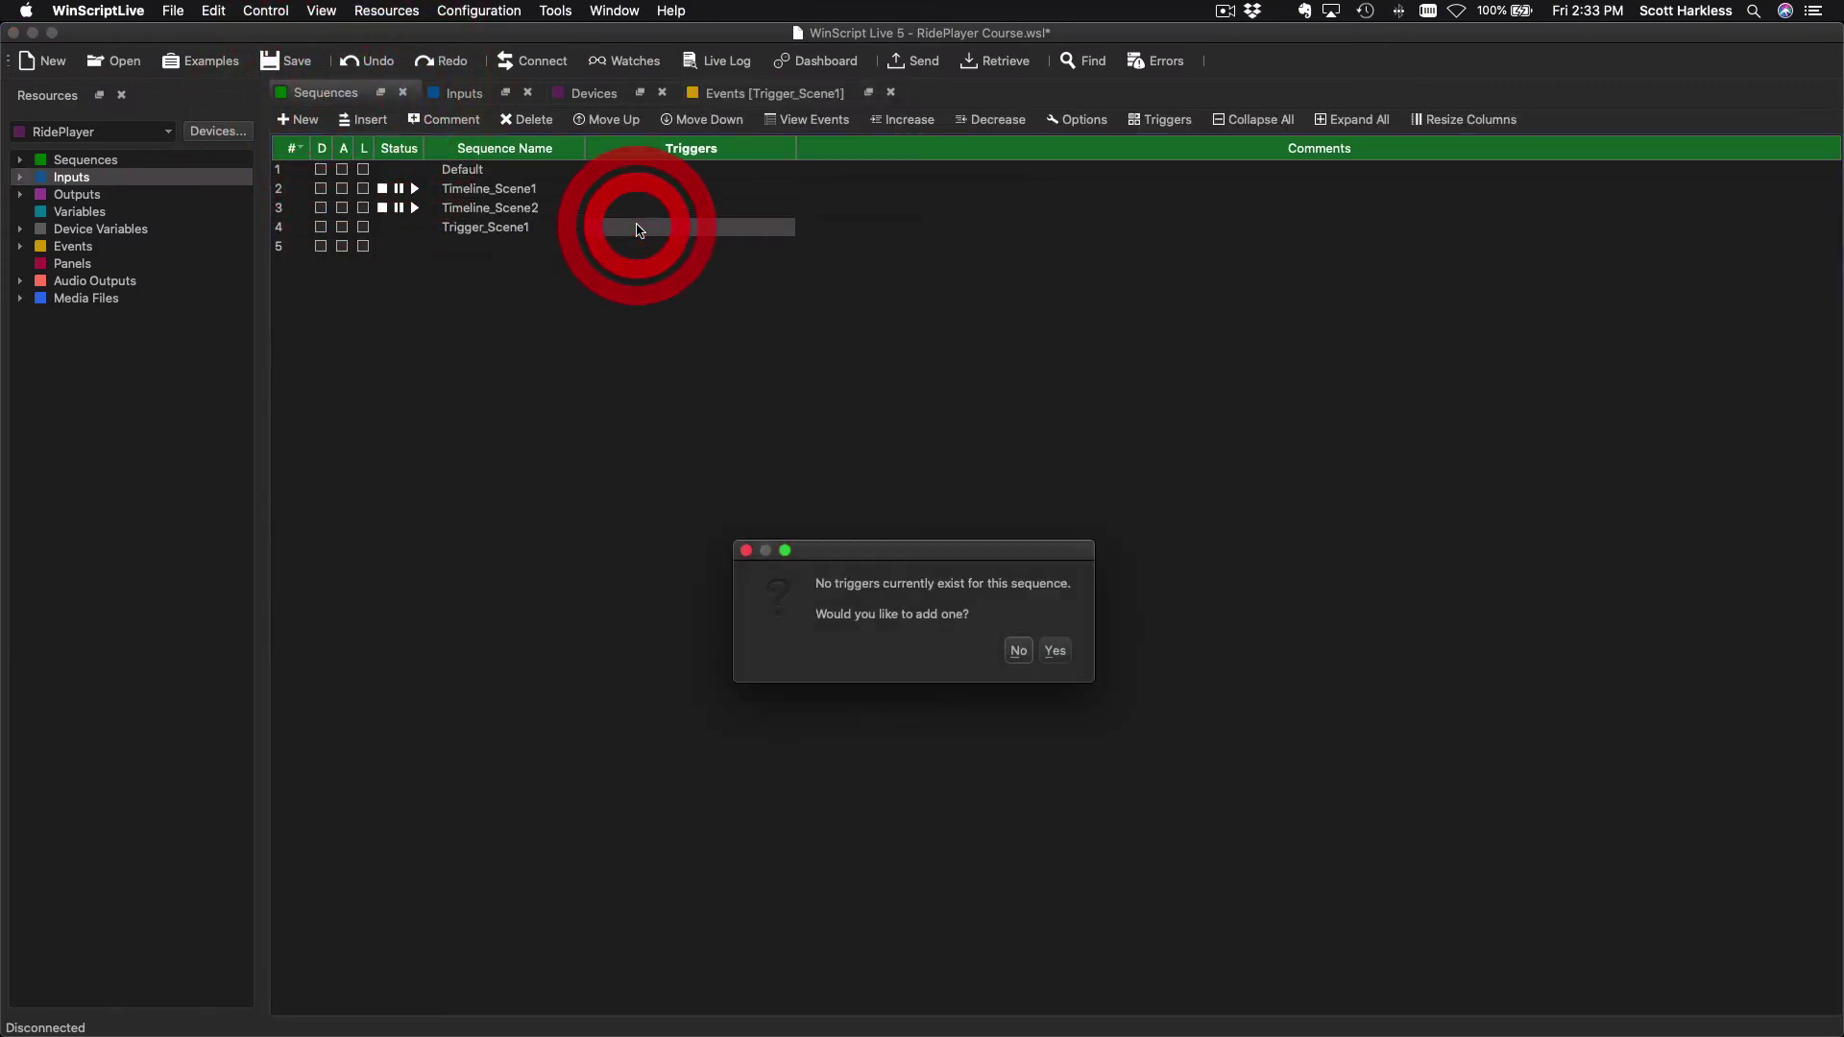
{"action": "left_click", "coordinate": [1060, 651]}
{"action": "left_click", "coordinate": [1129, 524]}
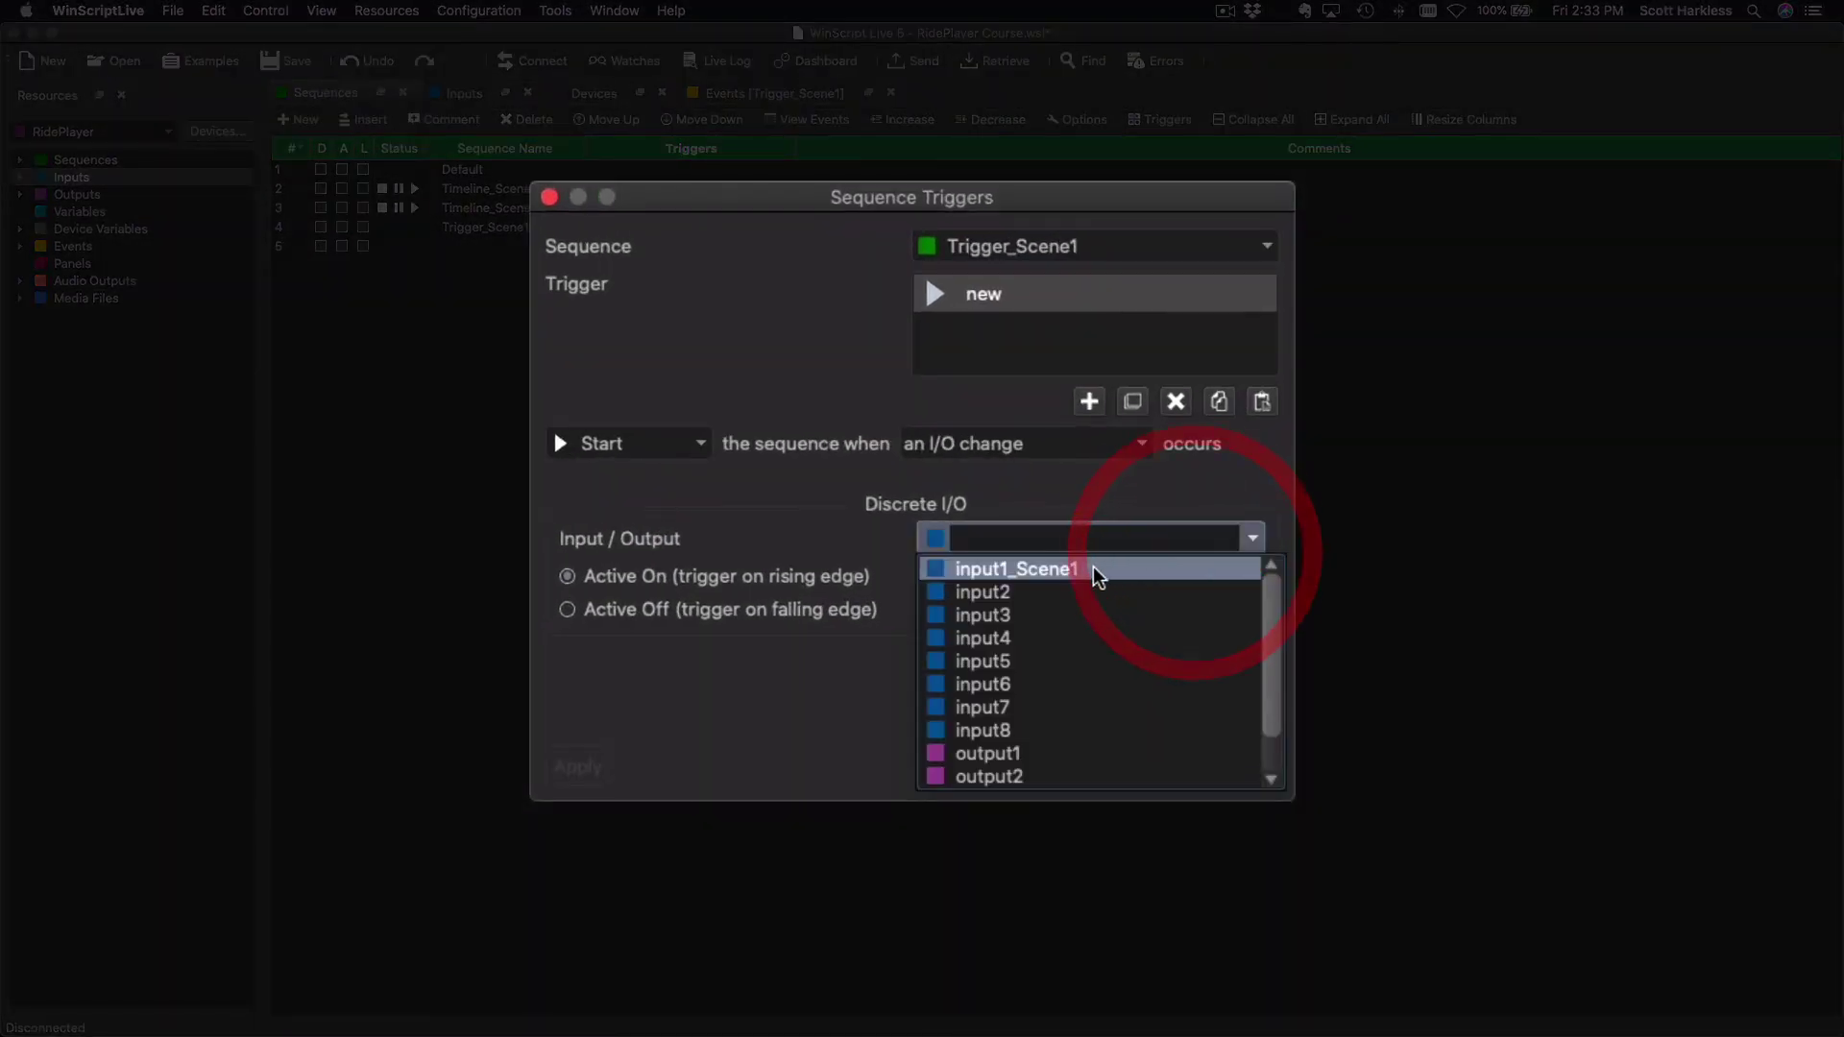
{"action": "left_click", "coordinate": [1035, 547]}
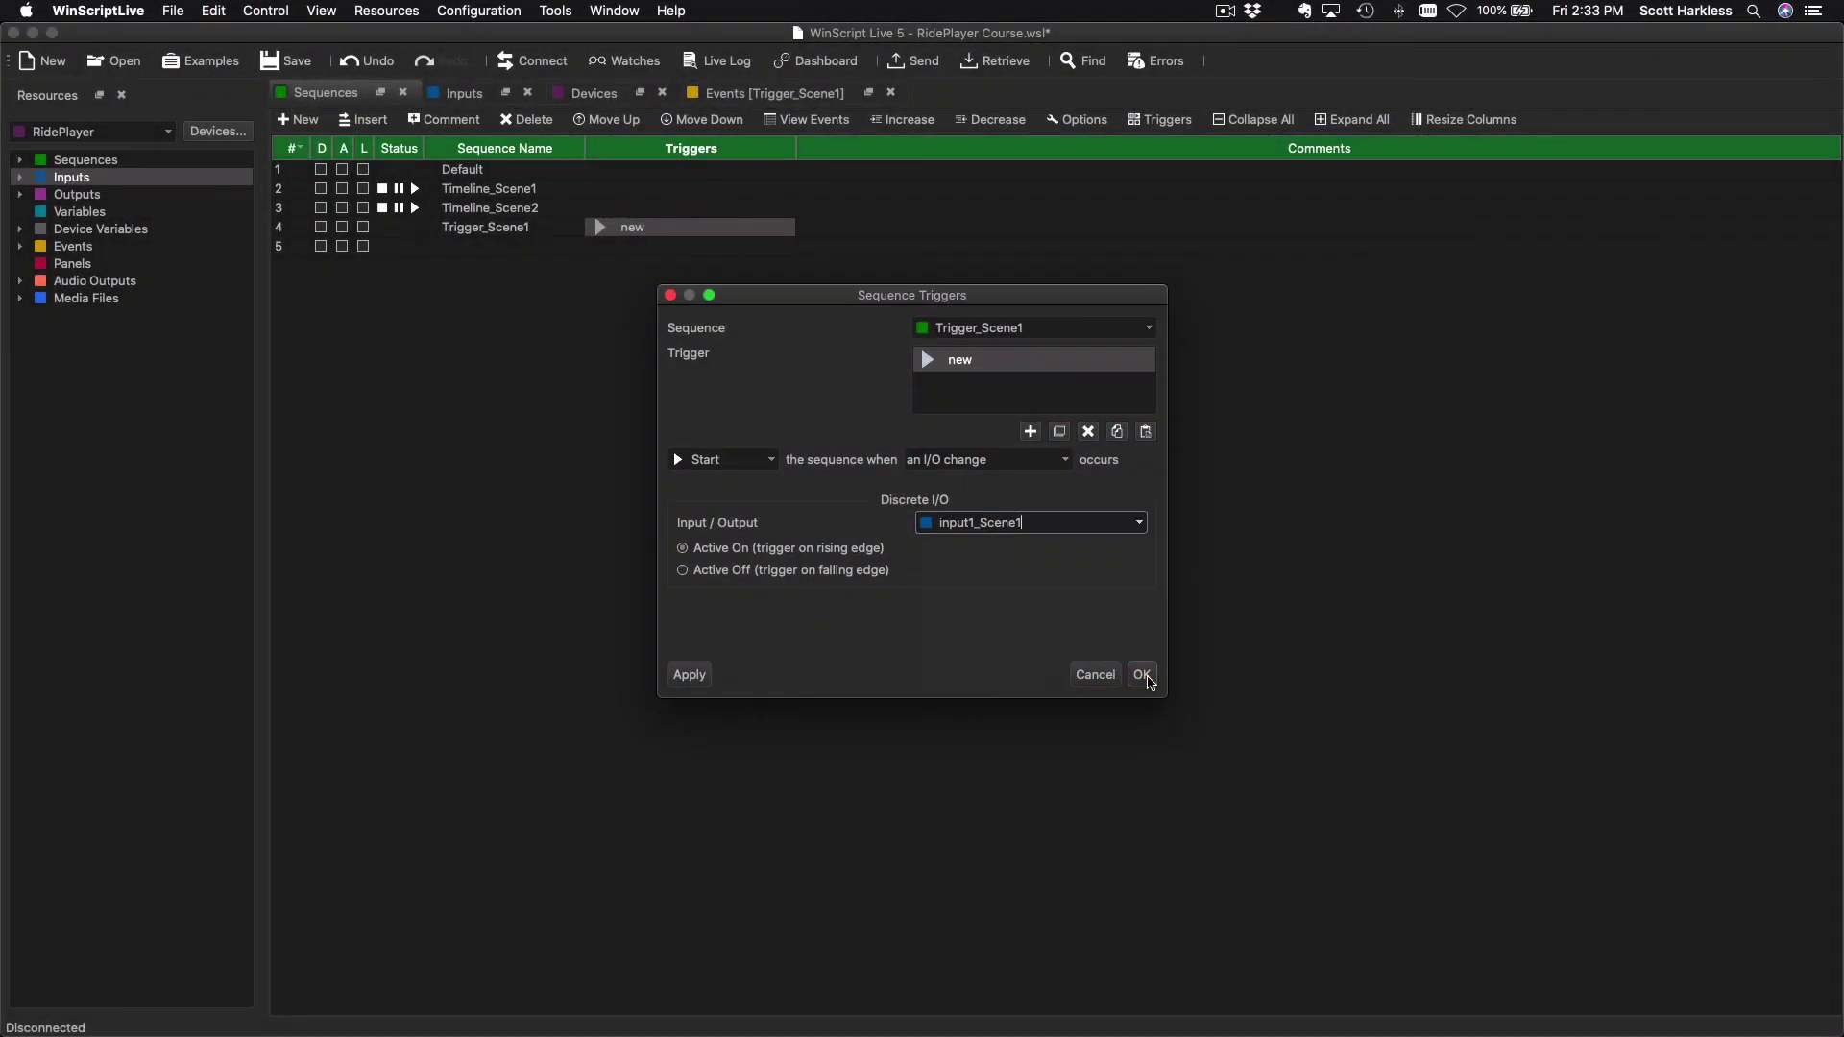
{"action": "left_click", "coordinate": [1145, 674]}
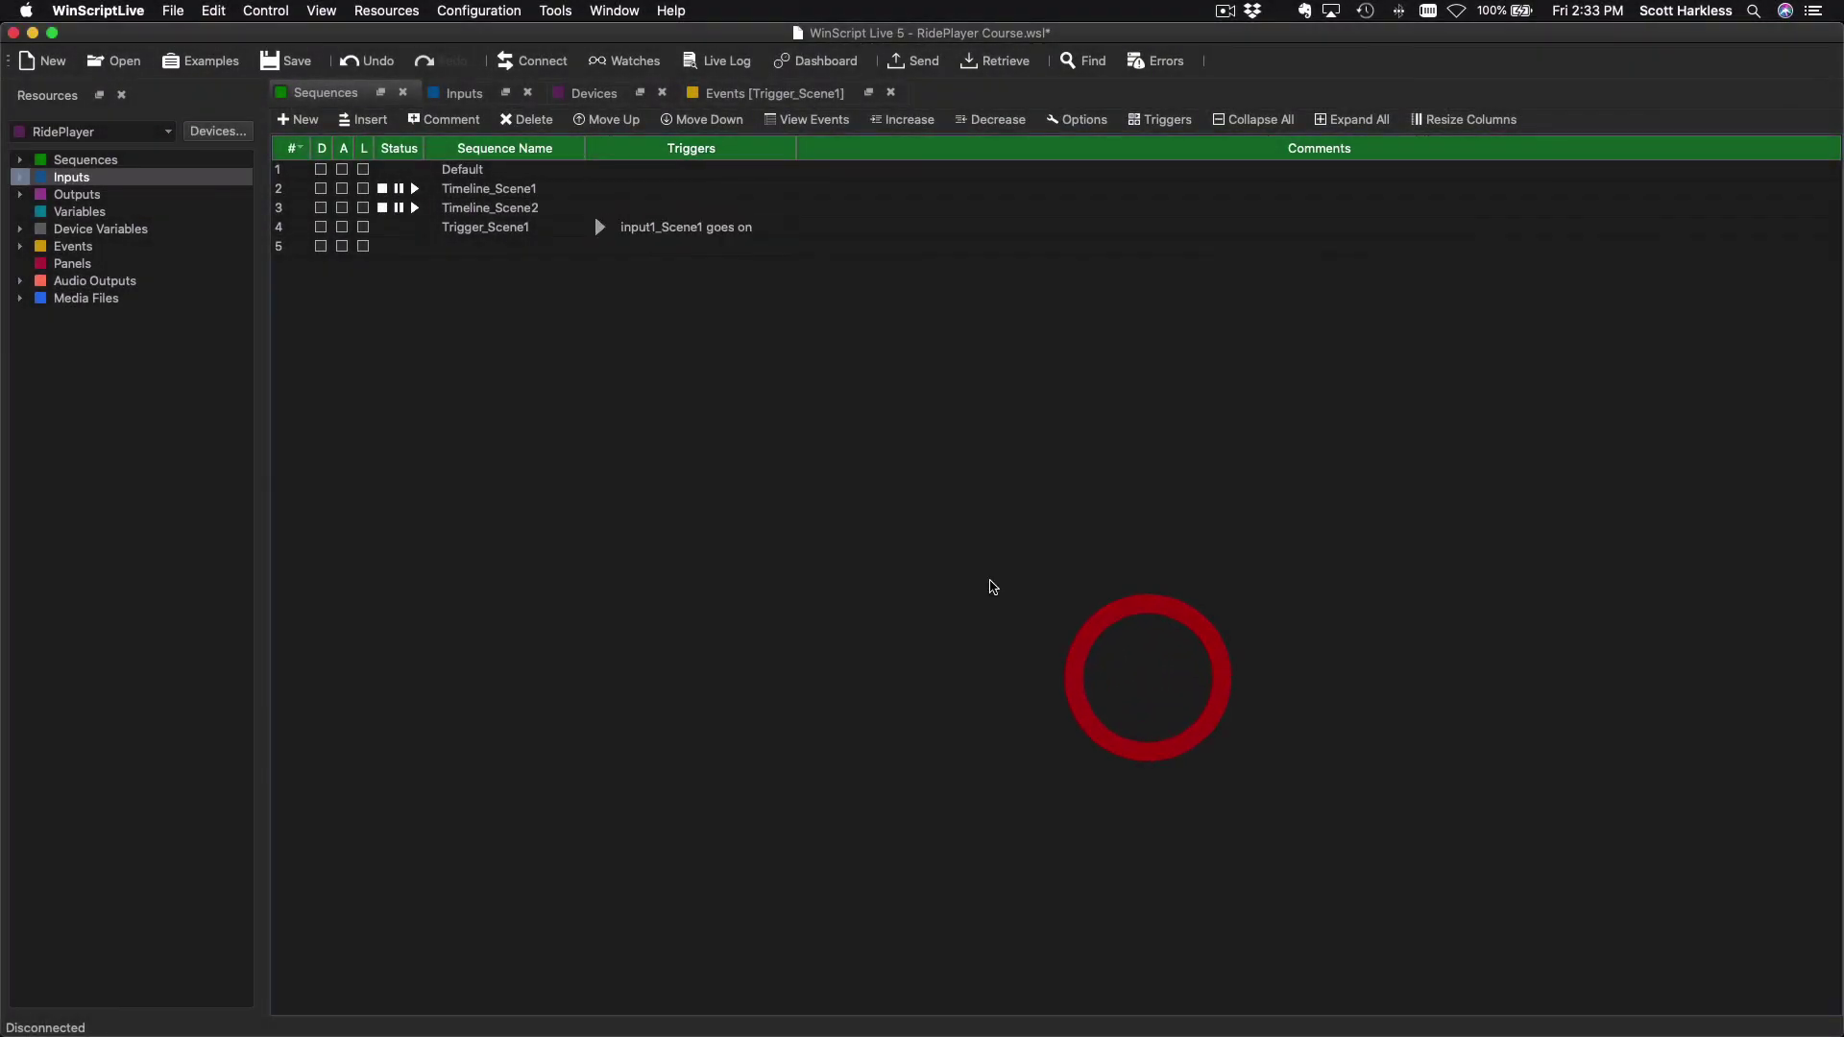
- Add a Start event for Timeline_Scene1 as the first event of Trigger_Scene1 and widen the Param1 column
{"action": "left_click", "coordinate": [764, 93]}
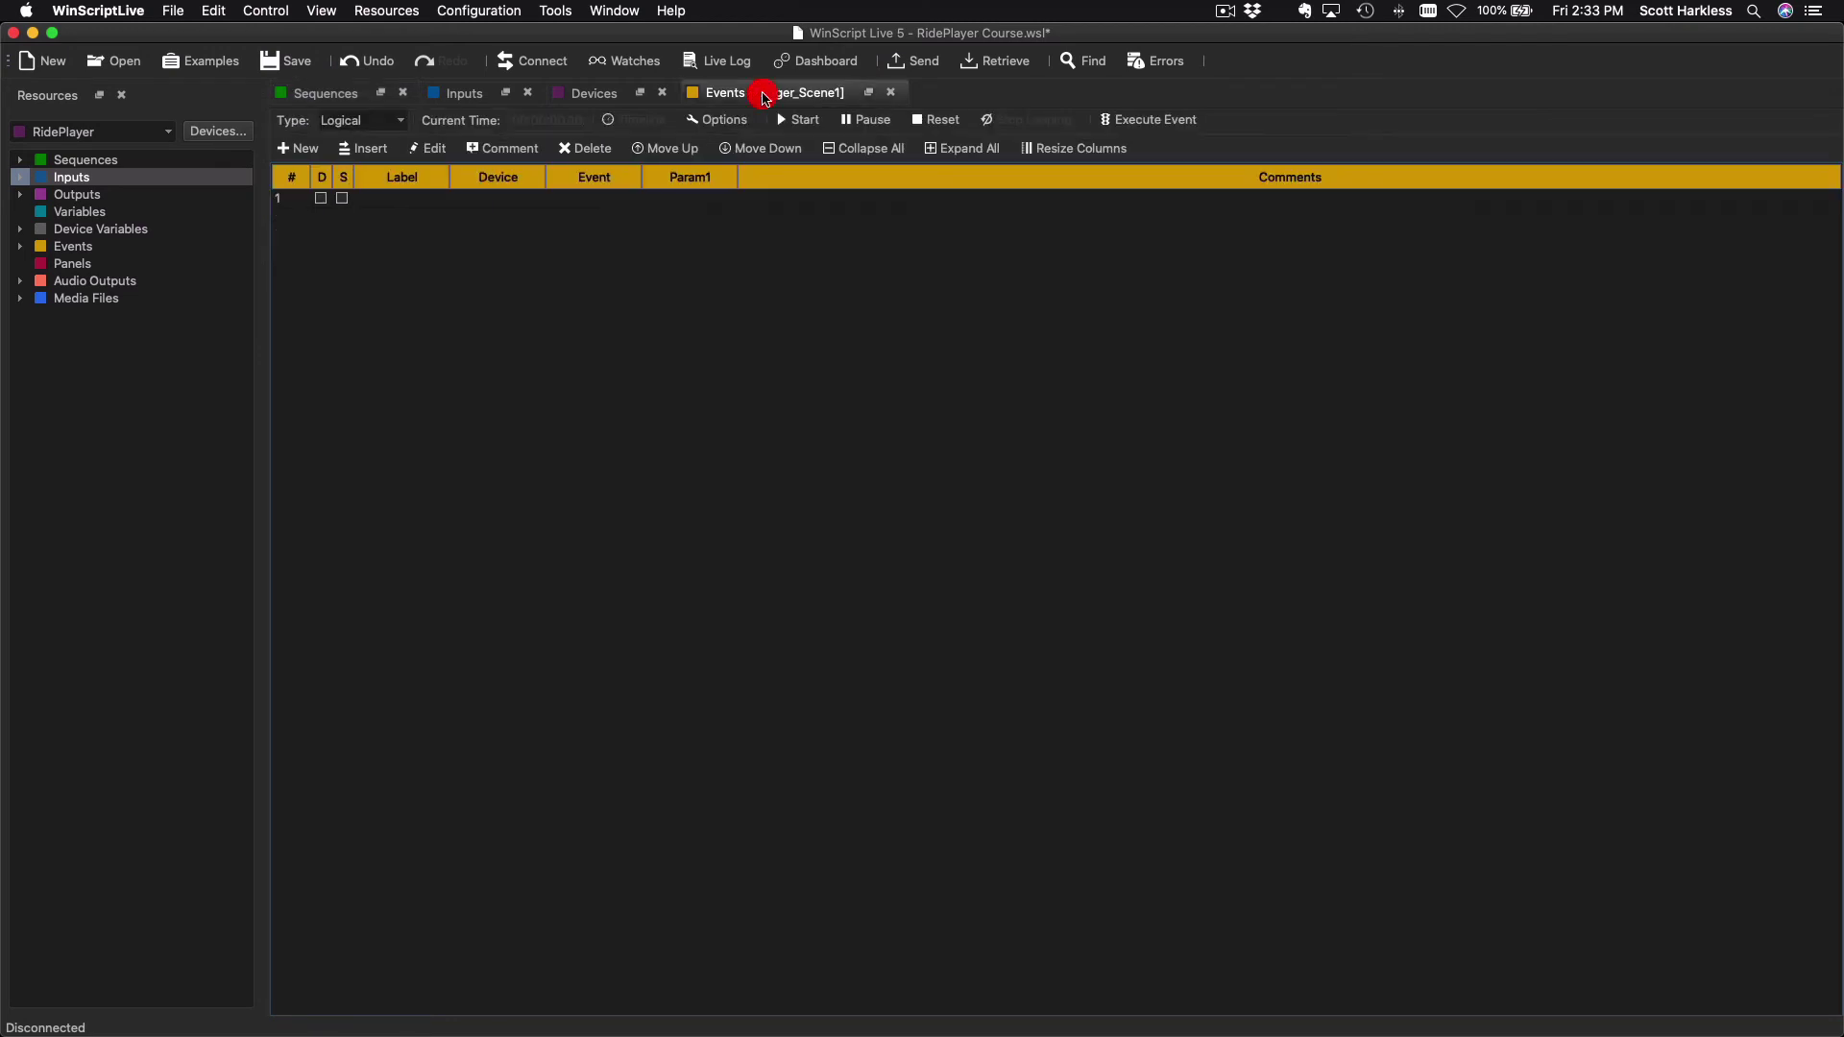
{"action": "left_click", "coordinate": [581, 199]}
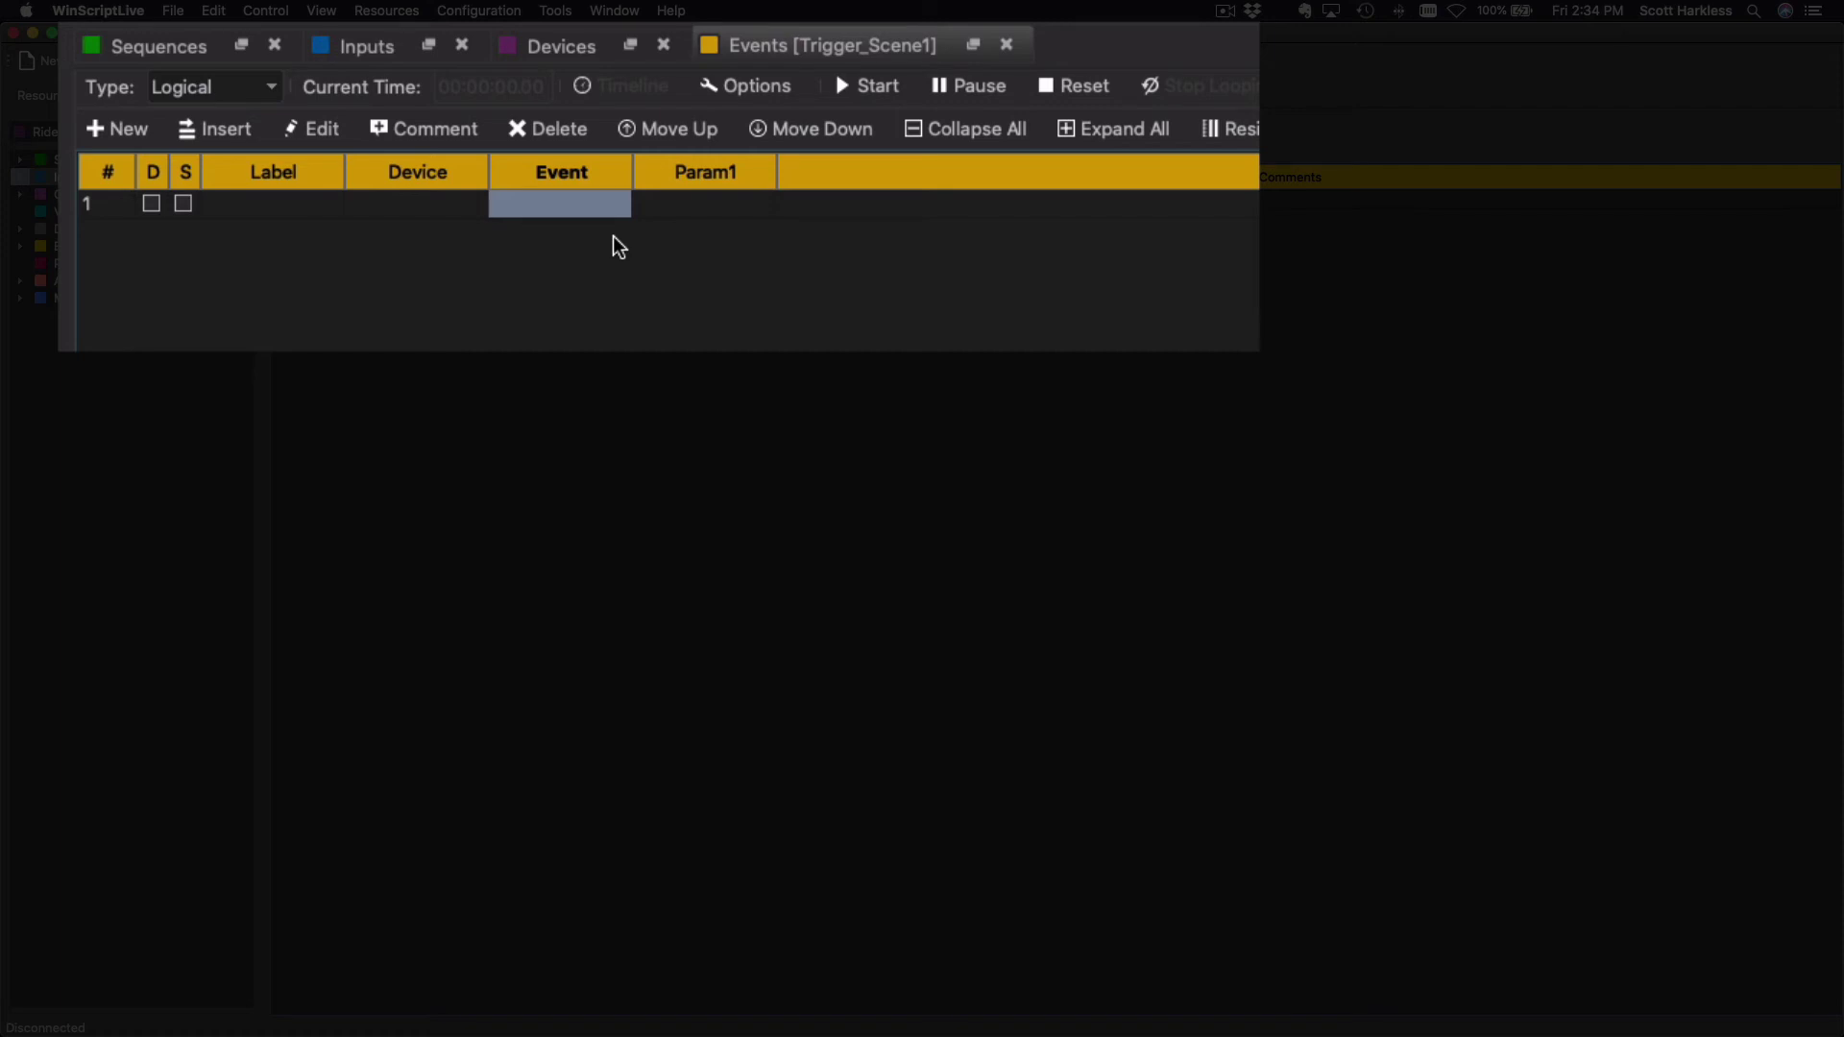
{"action": "type", "text": "Start"}
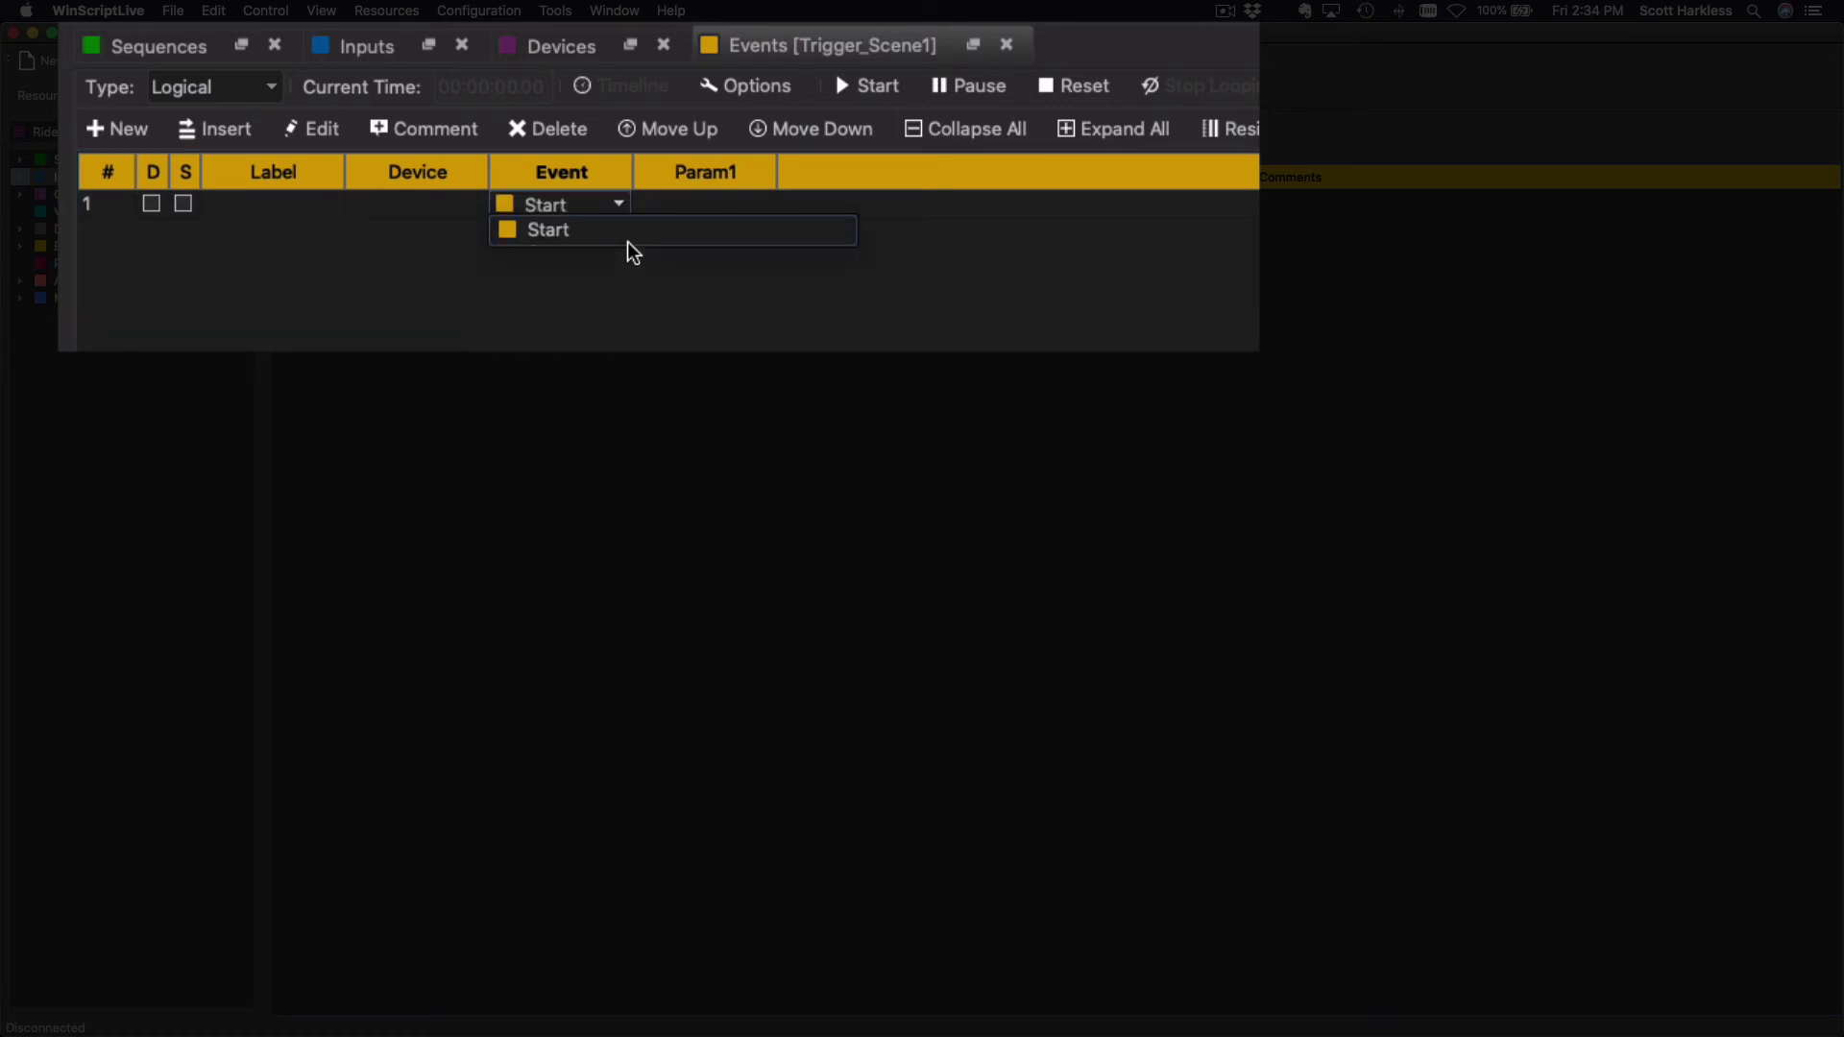
{"action": "left_click", "coordinate": [566, 231]}
{"action": "left_click", "coordinate": [689, 204]}
{"action": "left_click", "coordinate": [734, 205]}
{"action": "left_click", "coordinate": [762, 203]}
{"action": "scroll", "coordinate": [762, 266], "scroll_direction": "down", "scroll_amount": 5}
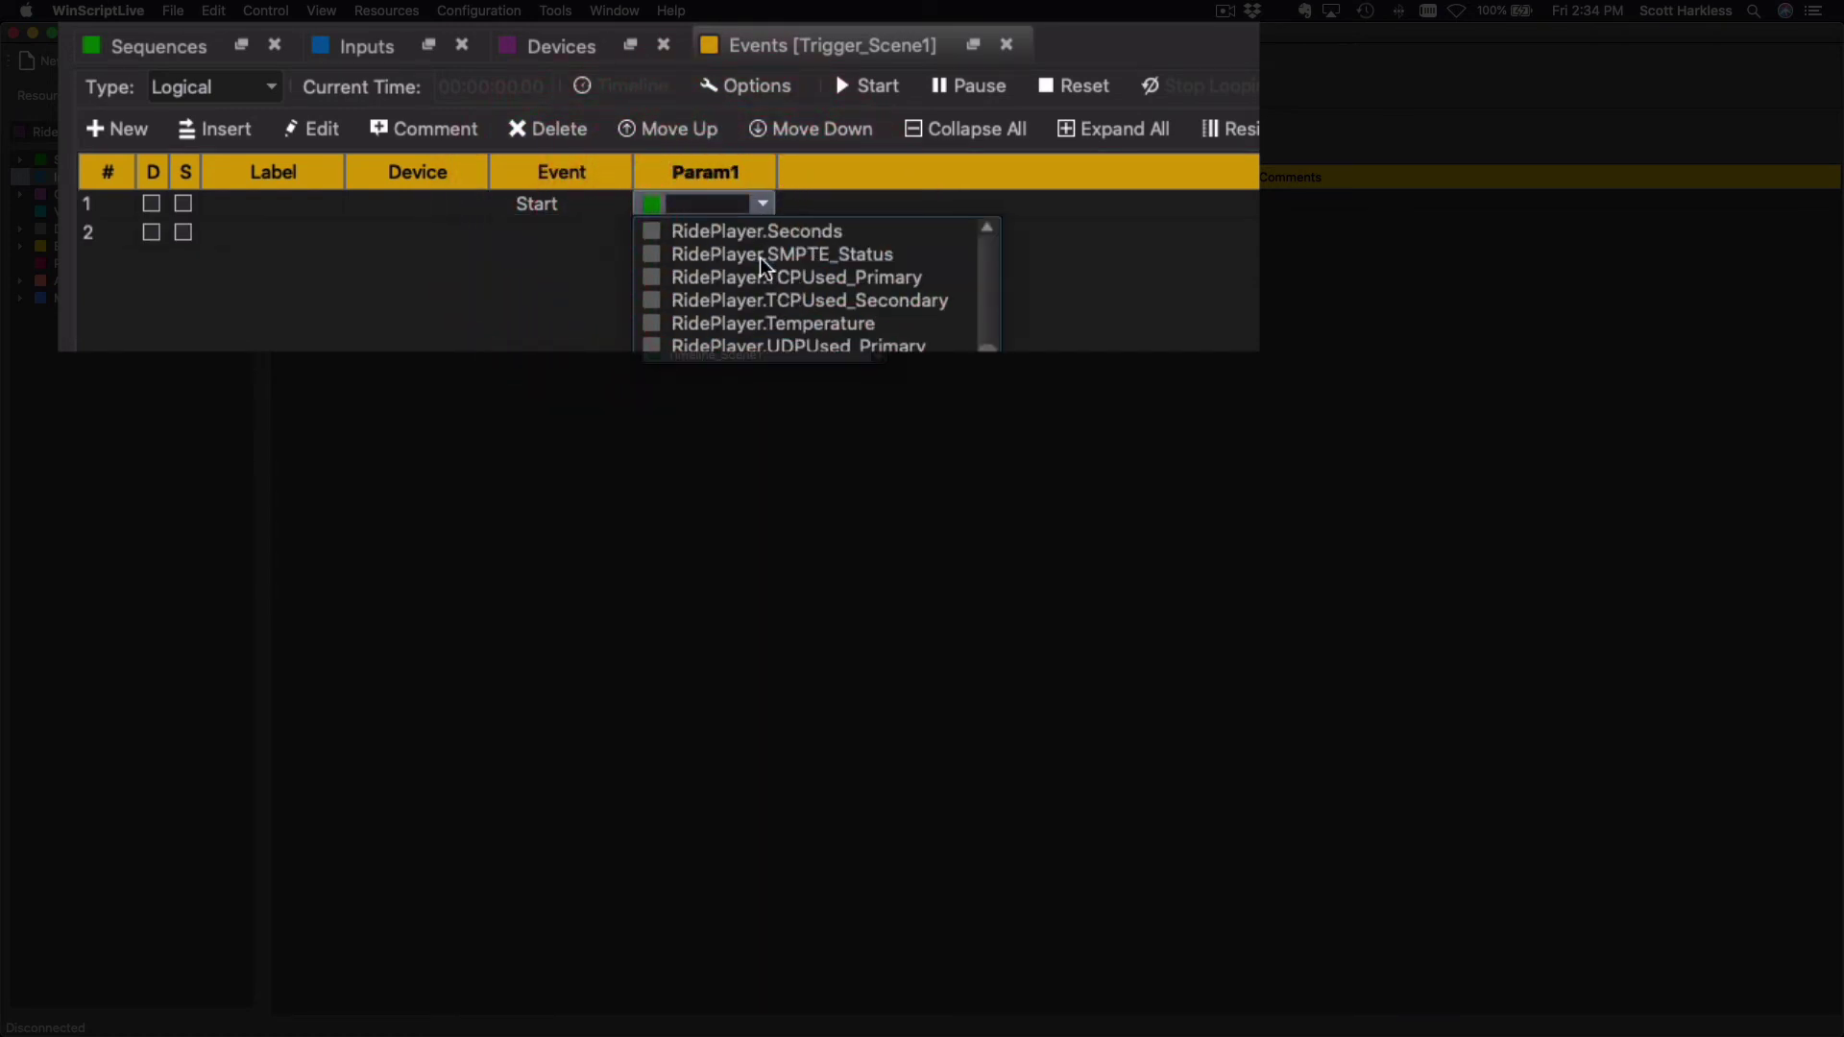
{"action": "left_click", "coordinate": [765, 269]}
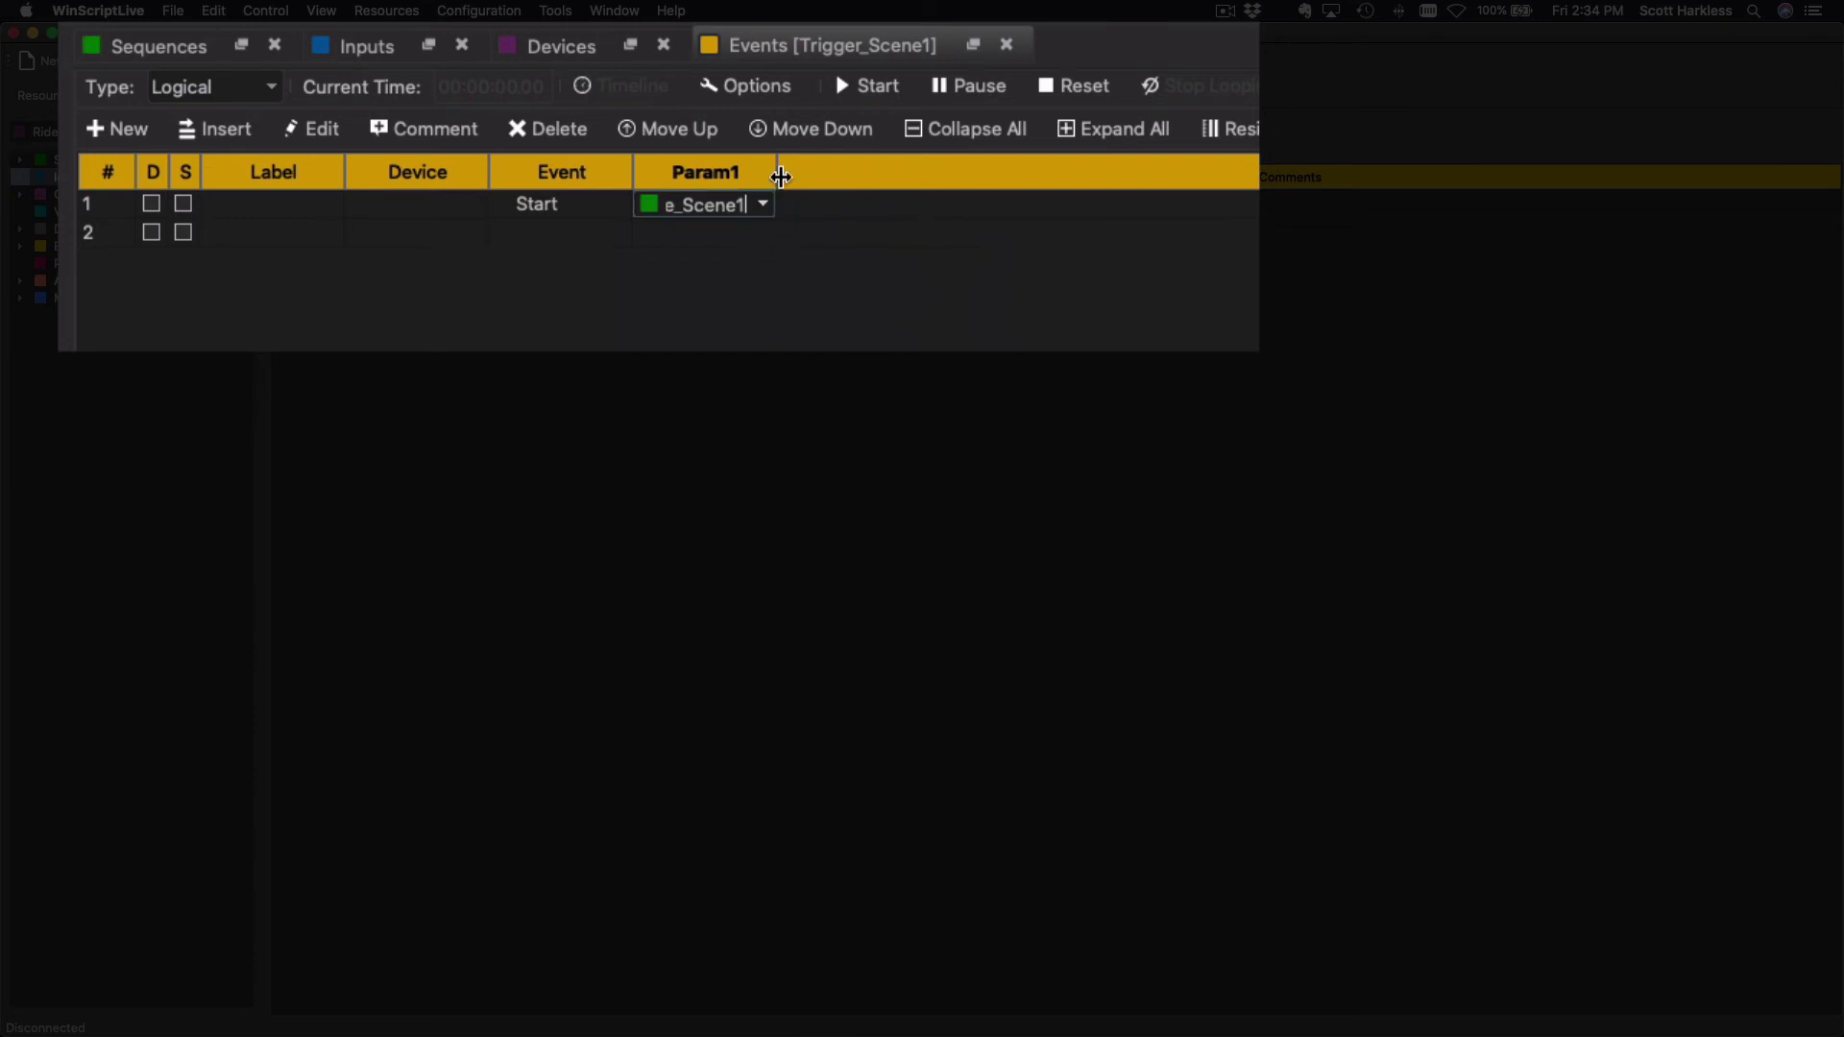
{"action": "left_click_drag", "start_coordinate": [776, 172], "coordinate": [863, 172]}
{"action": "left_click", "coordinate": [762, 231]}
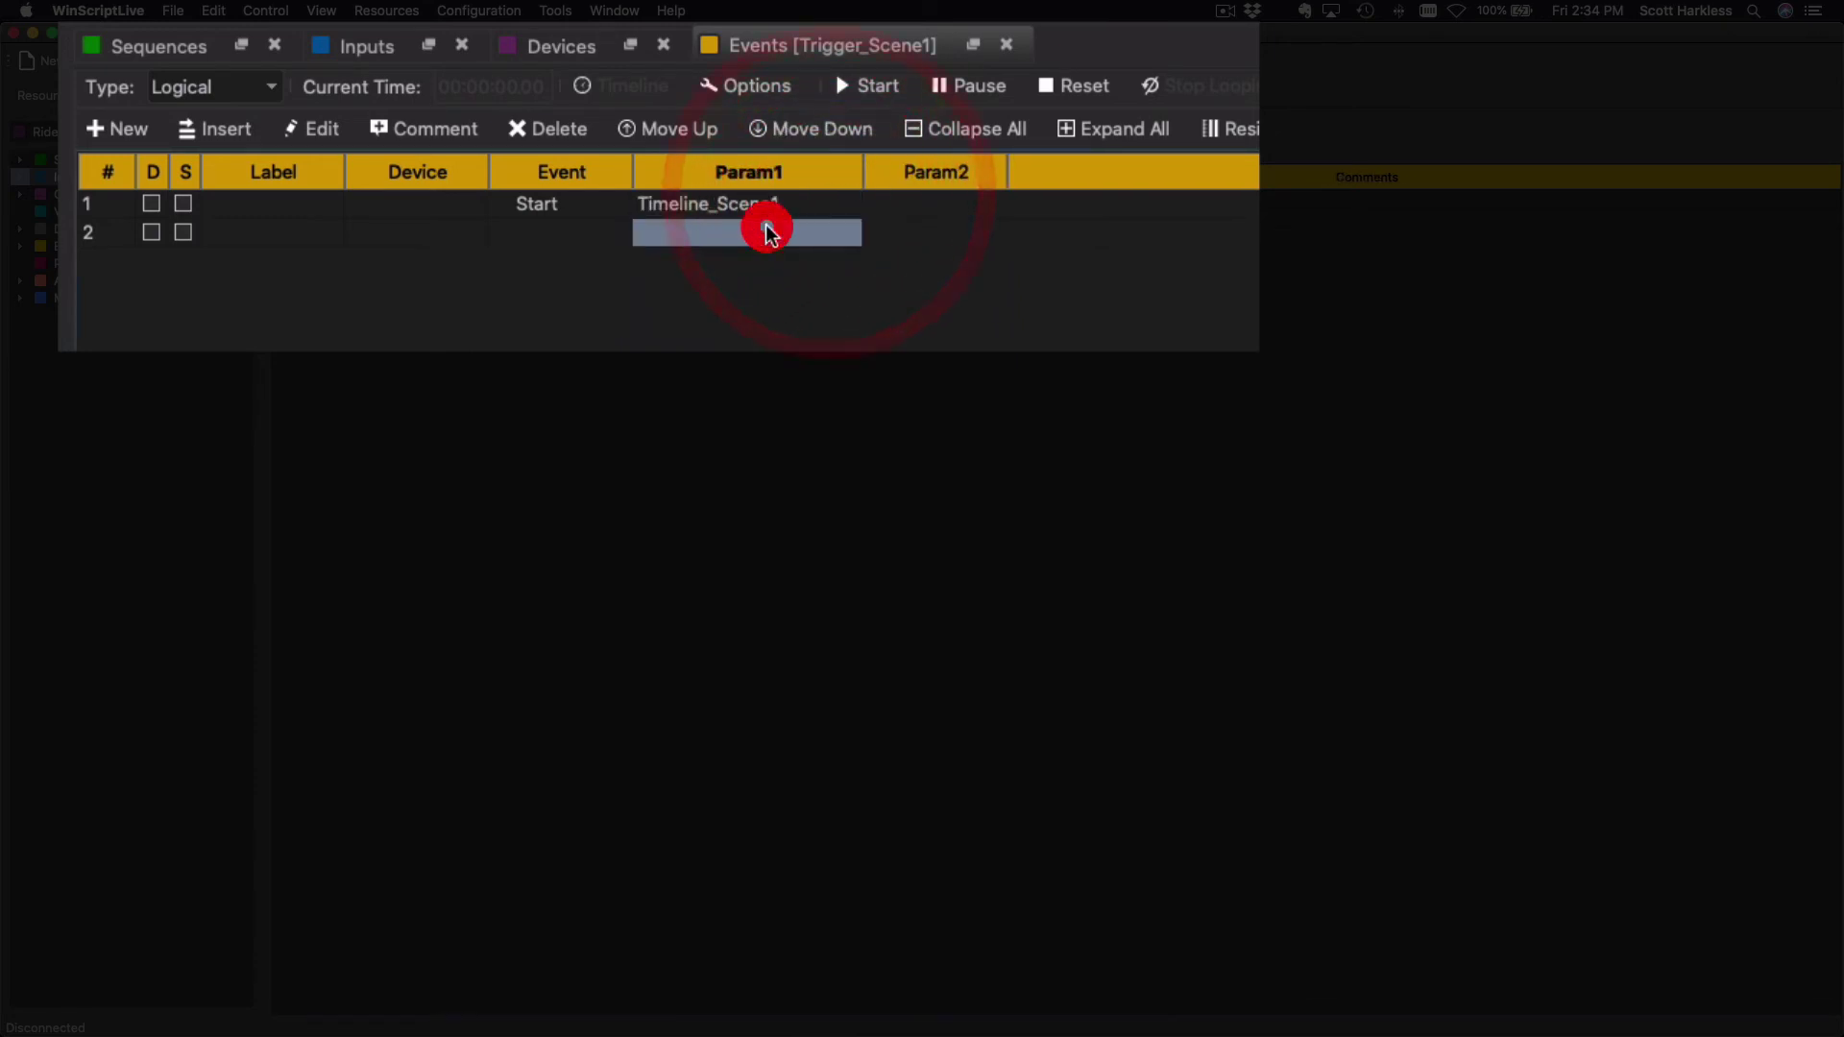
- Add a second event to Trigger_Scene1 with V16X_SCS as the device and Start as the event
{"action": "left_click", "coordinate": [589, 233]}
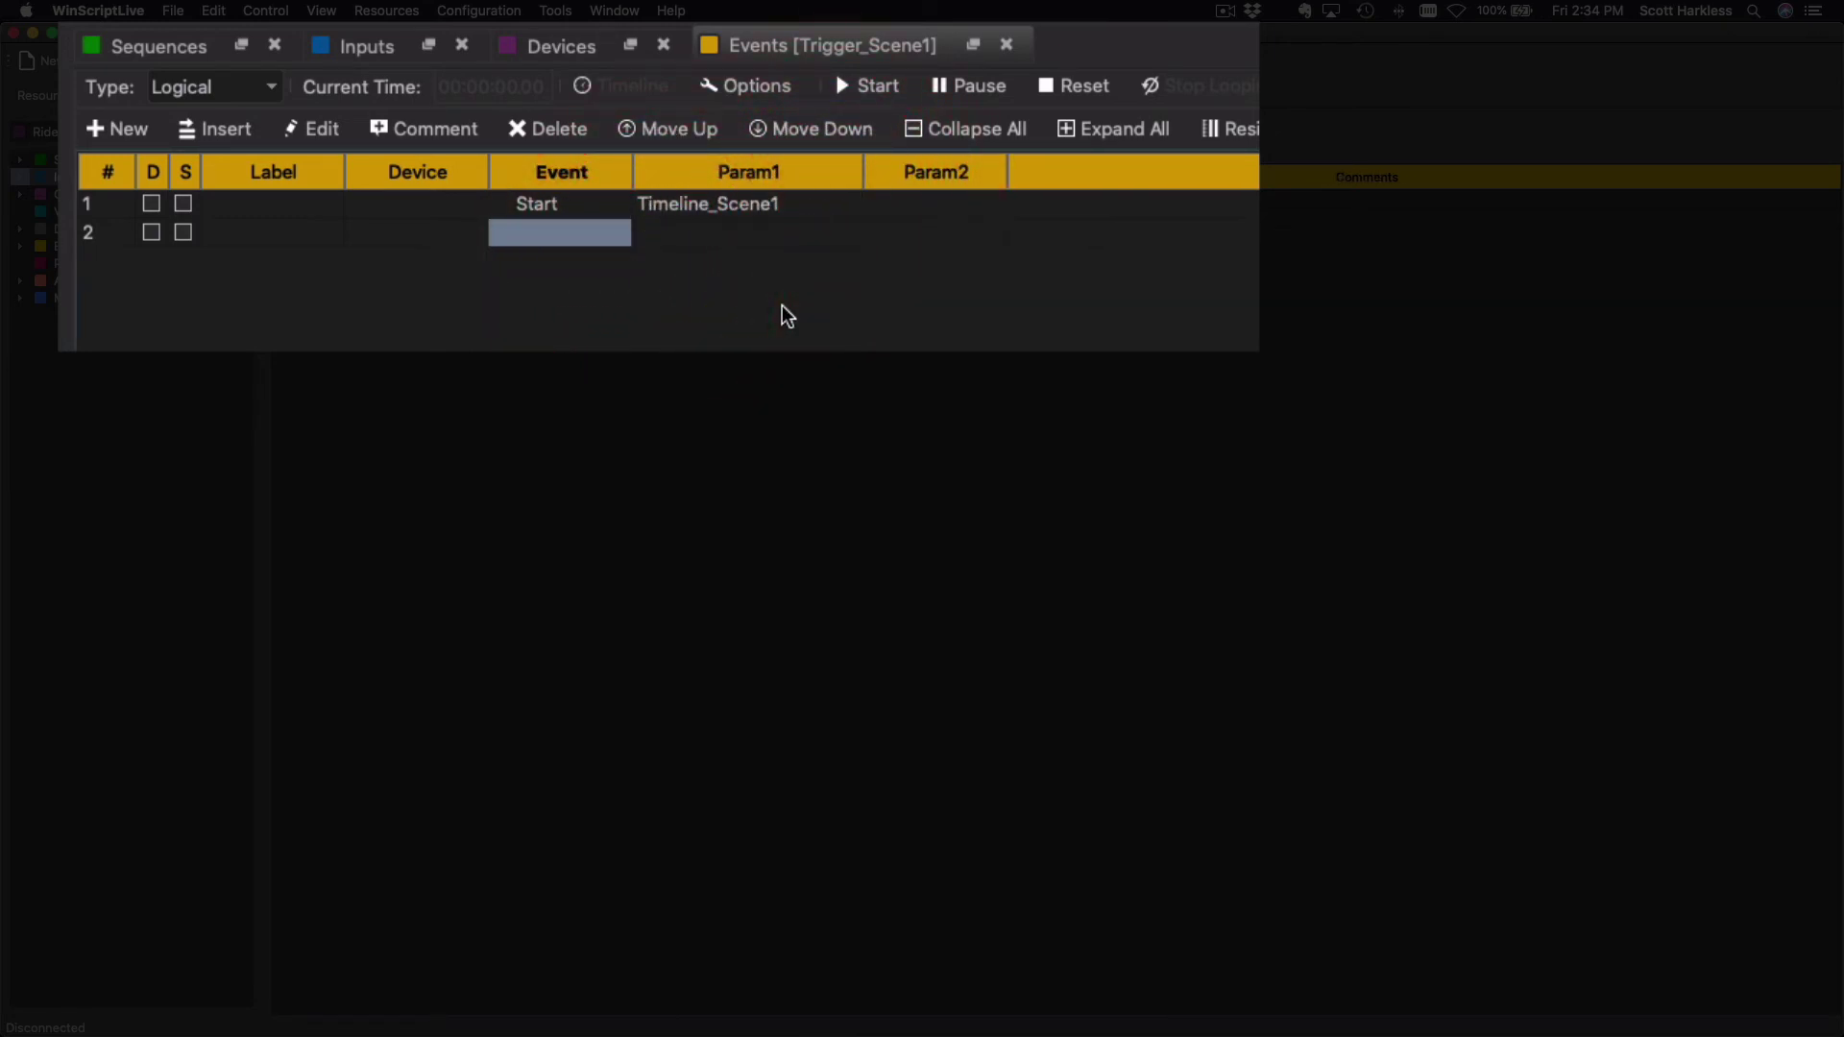
{"action": "key", "text": "Left"}
{"action": "type", "text": "V16"}
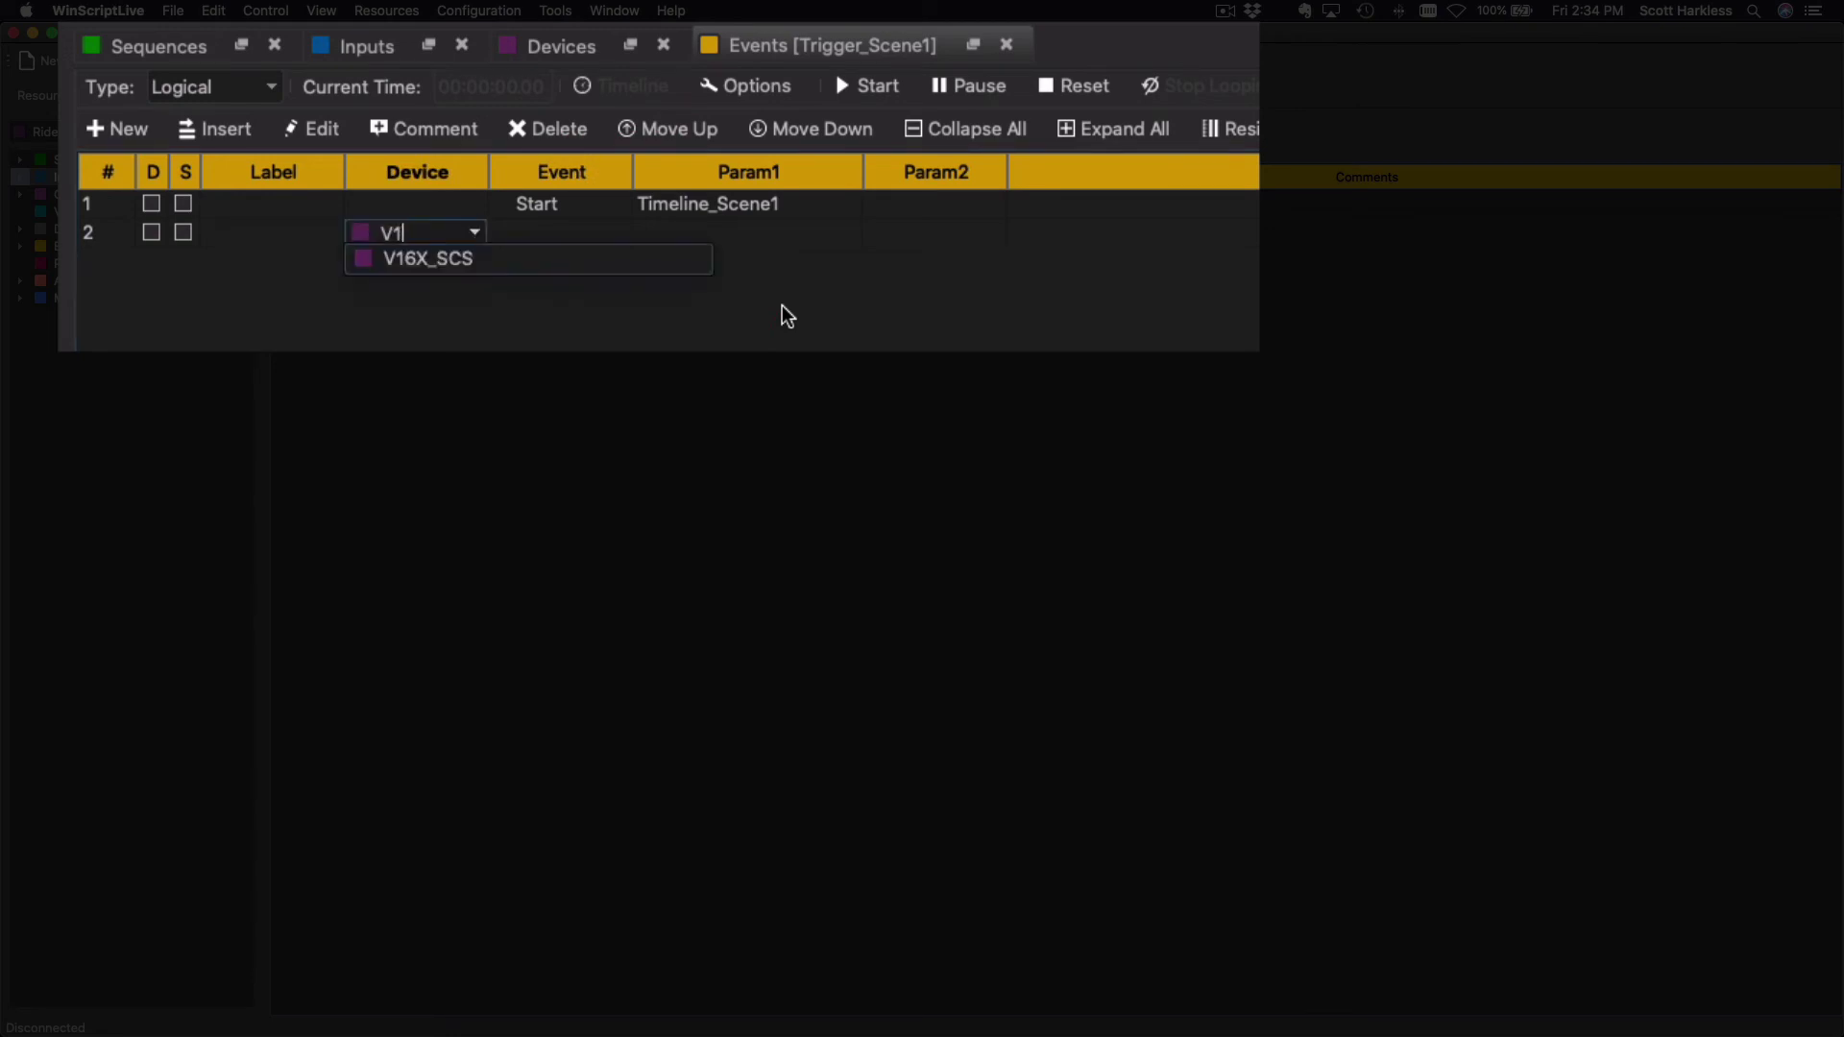
{"action": "key", "text": "Down"}
{"action": "key", "text": "Return"}
{"action": "type", "text": "Start"}
{"action": "key", "text": "Return"}
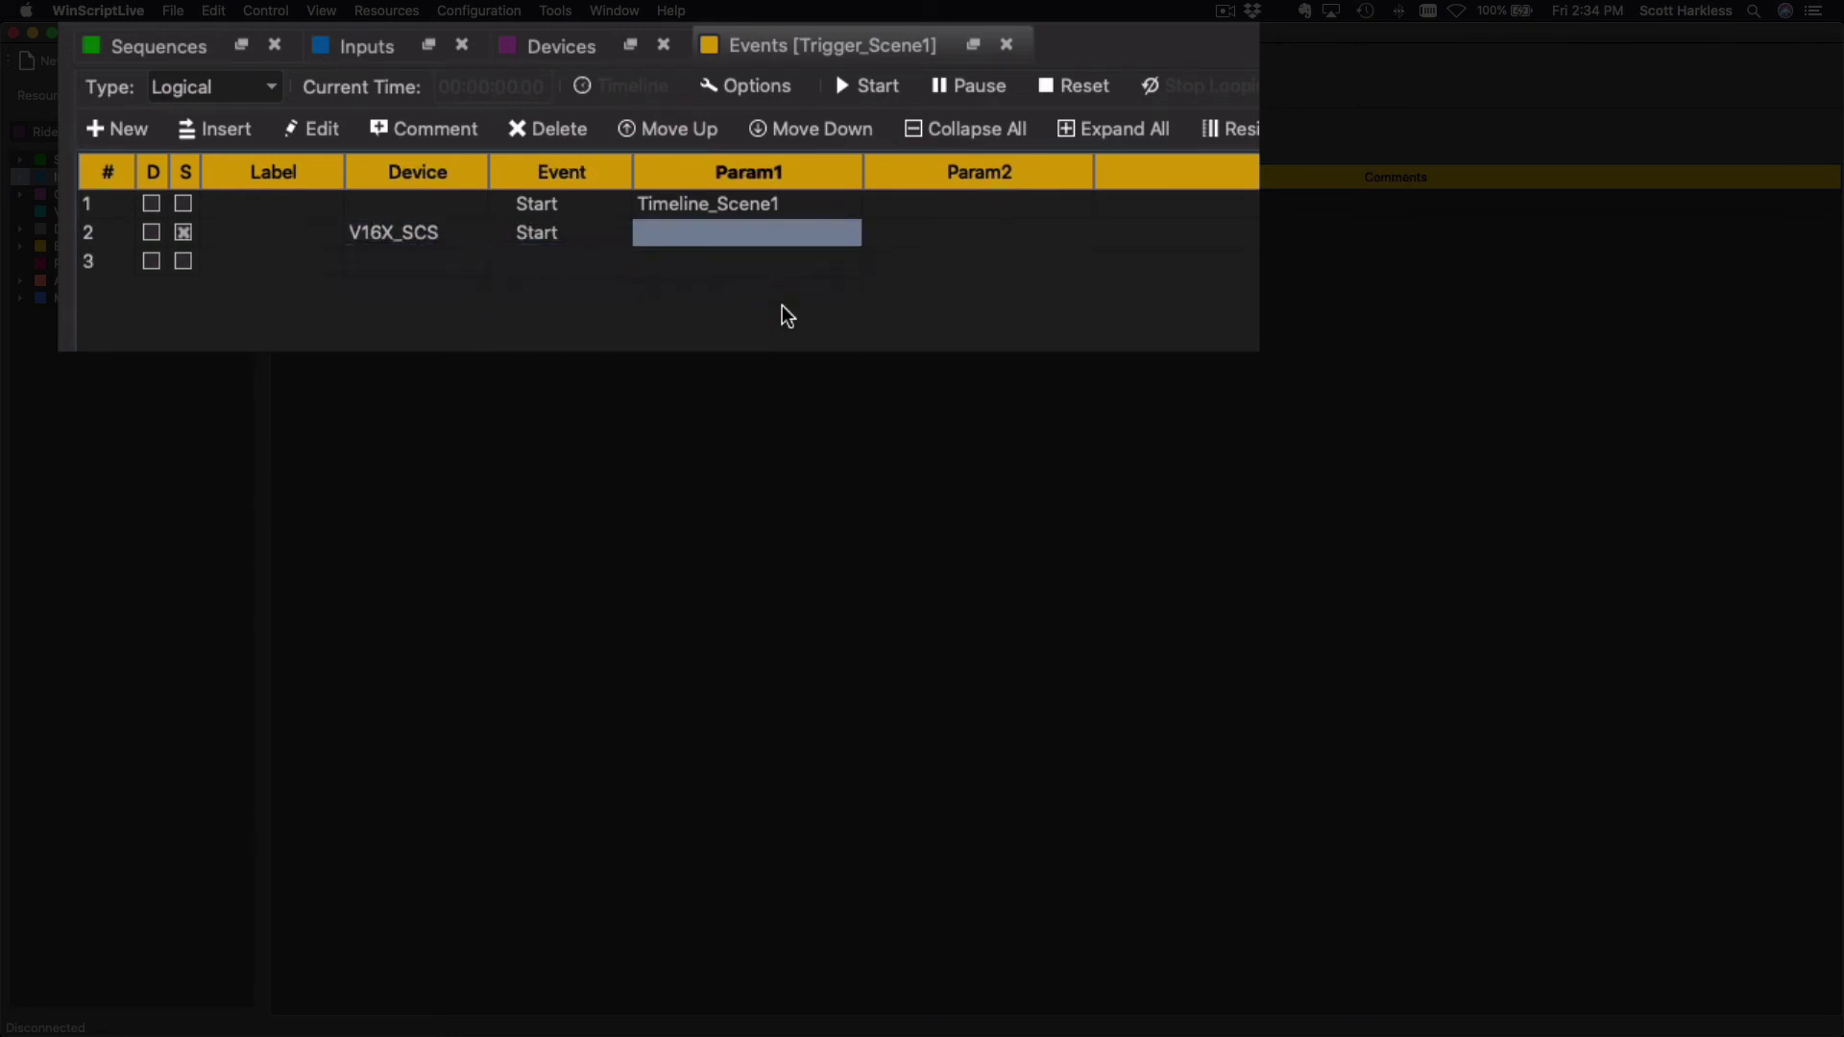
- Set Param1 of the V16X_SCS event to "Timeline_Scene1_Projection" and widen the column to fit the full name
{"action": "type", "text": "\"Ti"}
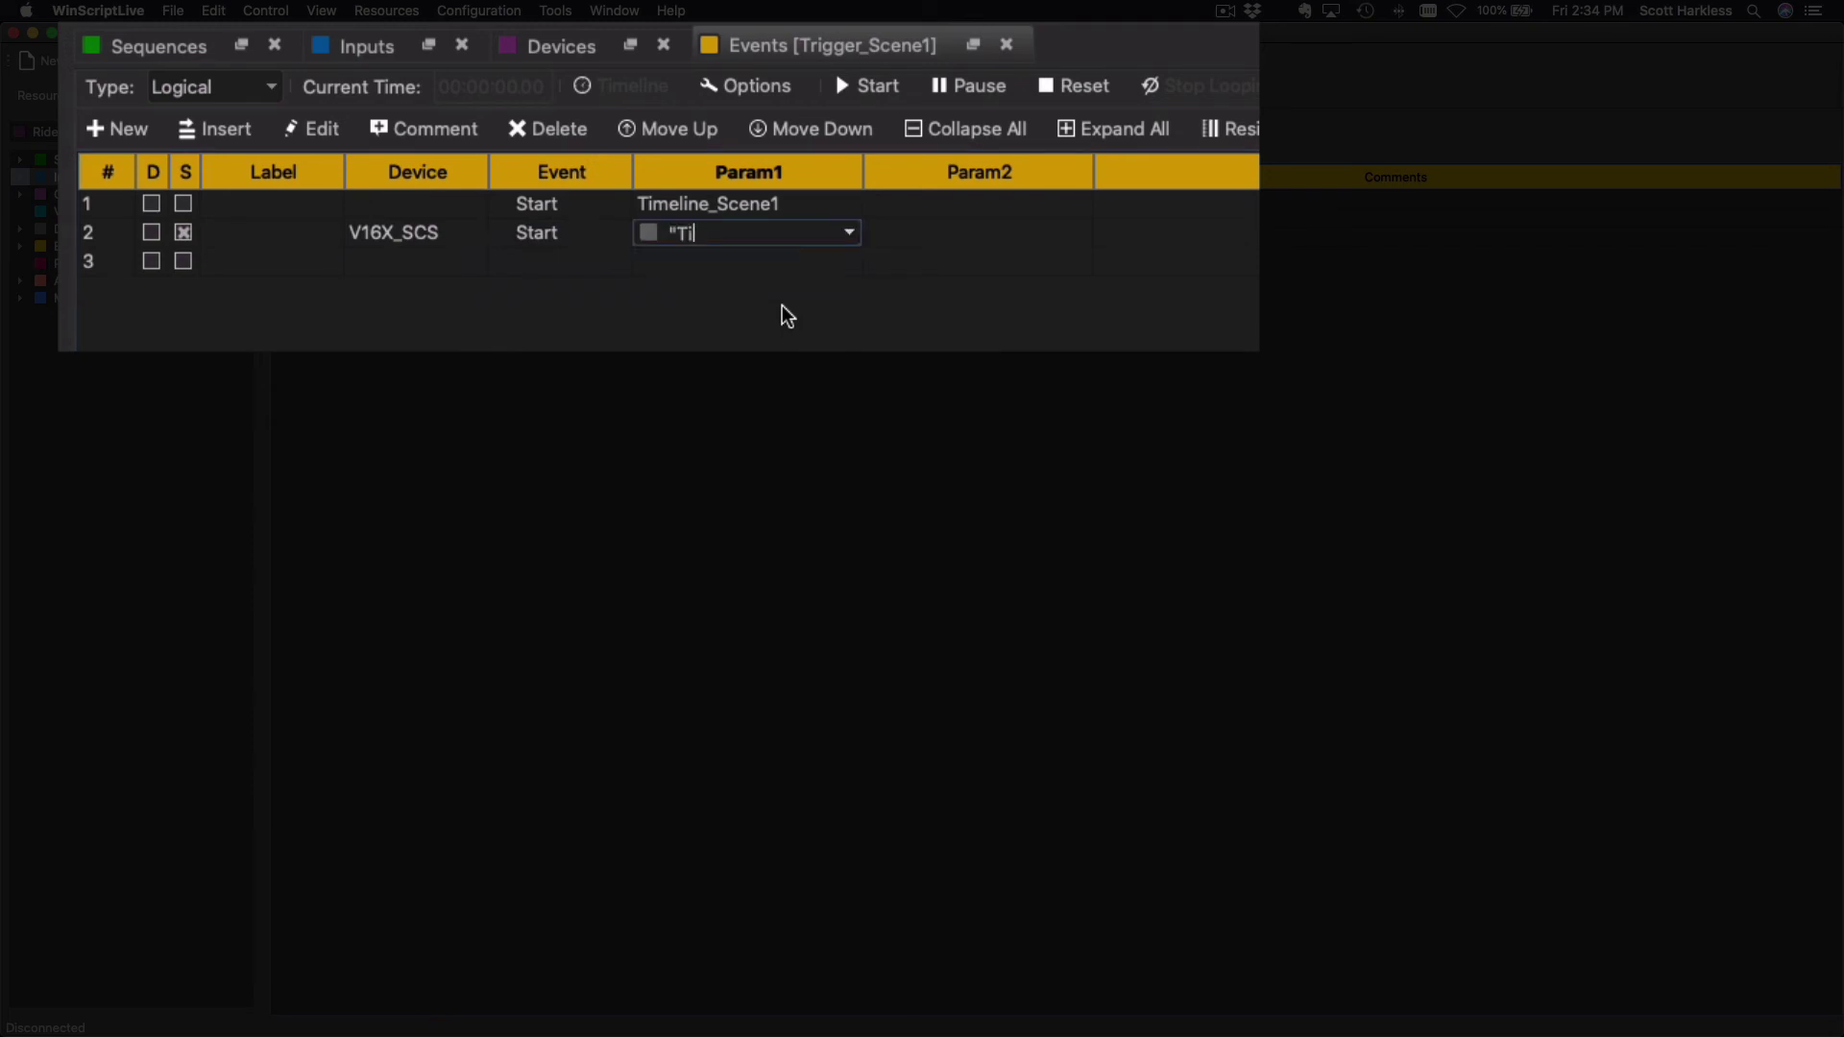
{"action": "type", "text": "meline_Scene"}
{"action": "type", "text": "1"}
{"action": "type", "text": "_"}
{"action": "type", "text": "Projection"}
{"action": "type", "text": "\""}
{"action": "key", "text": "Tab"}
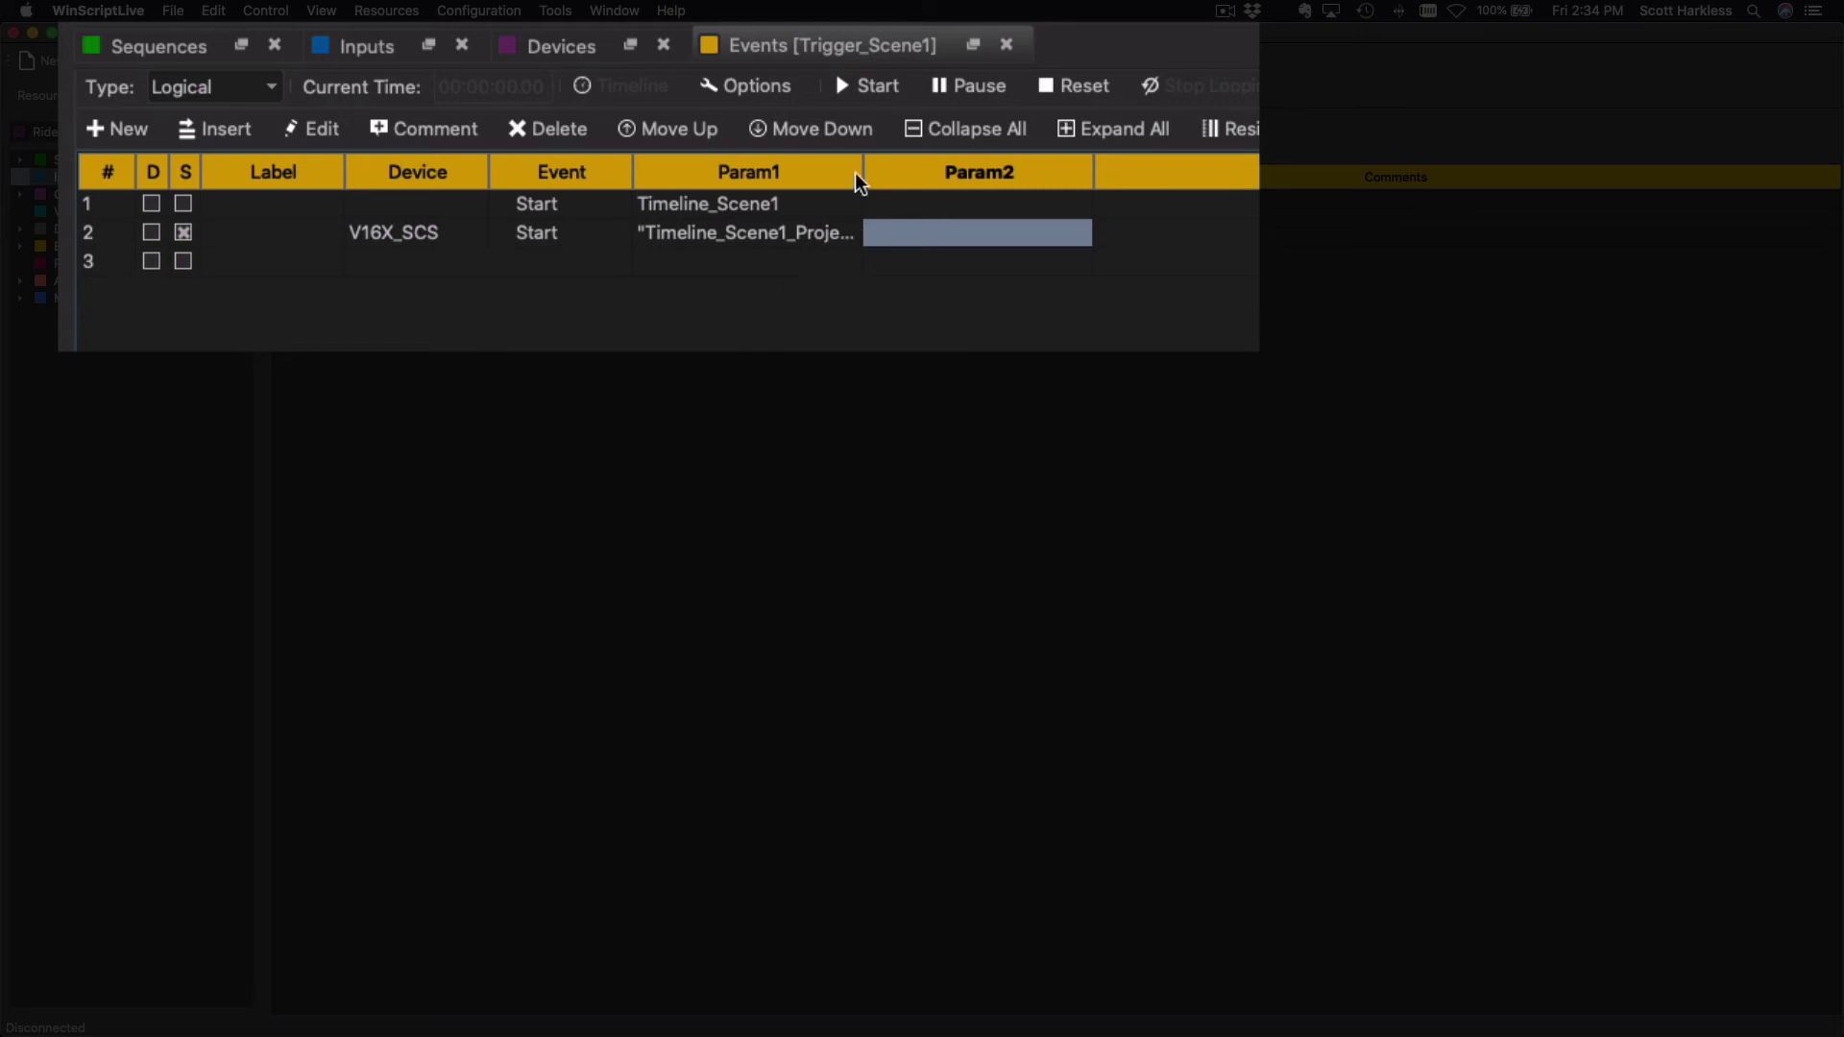
{"action": "left_click_drag", "start_coordinate": [863, 173], "coordinate": [930, 173]}
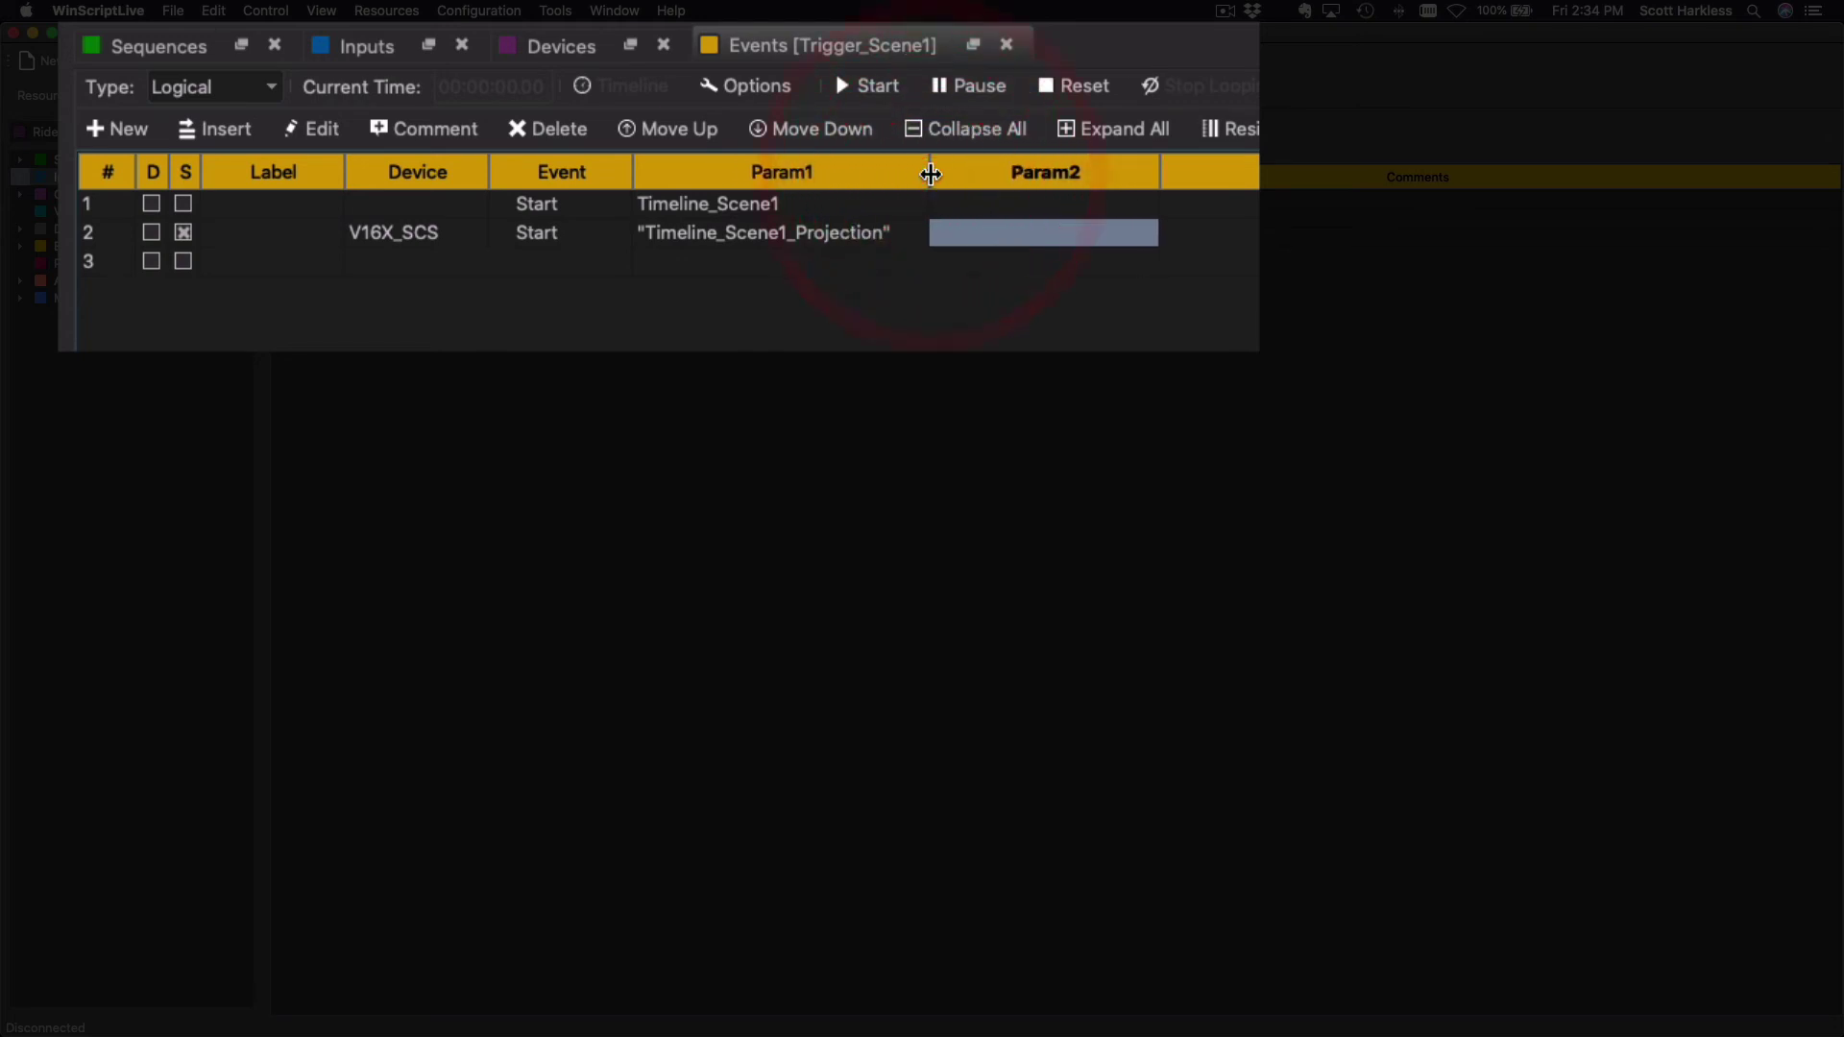
- Enable the S option on the first event, which starts Timeline_Scene1
{"action": "left_click", "coordinate": [291, 213]}
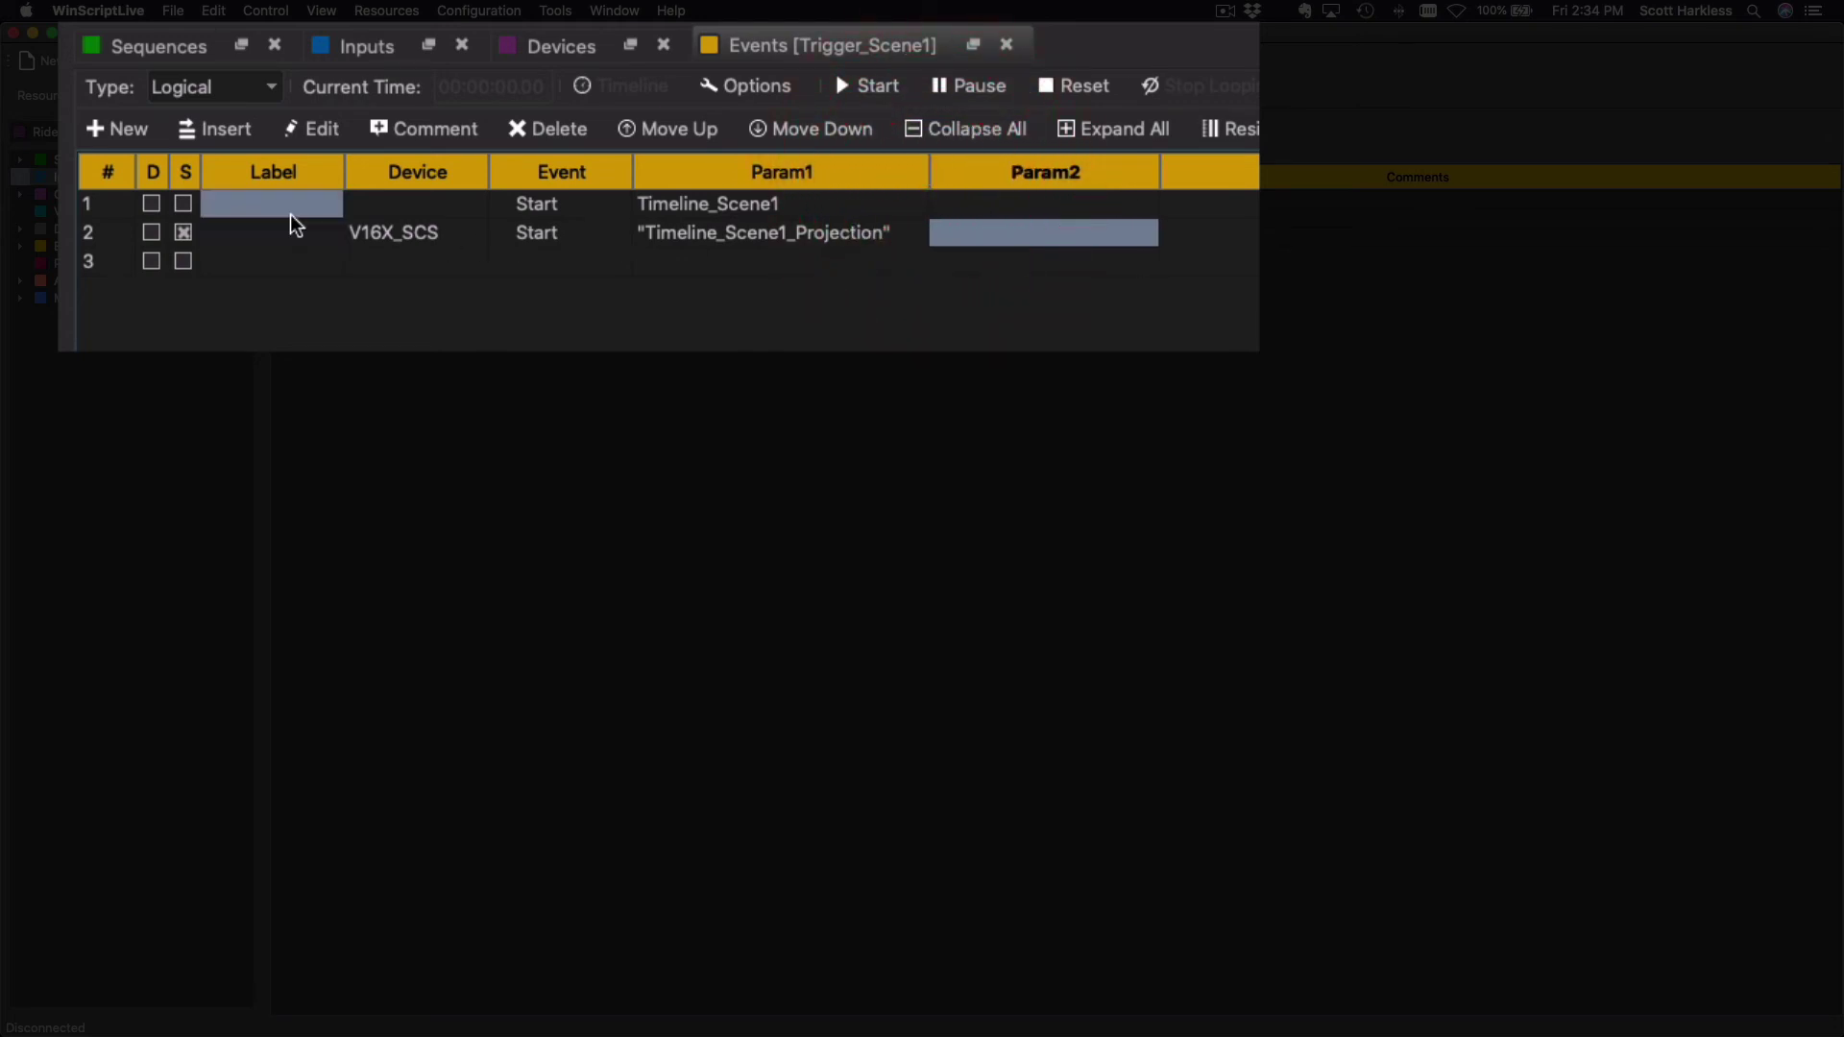
{"action": "left_click", "coordinate": [183, 204]}
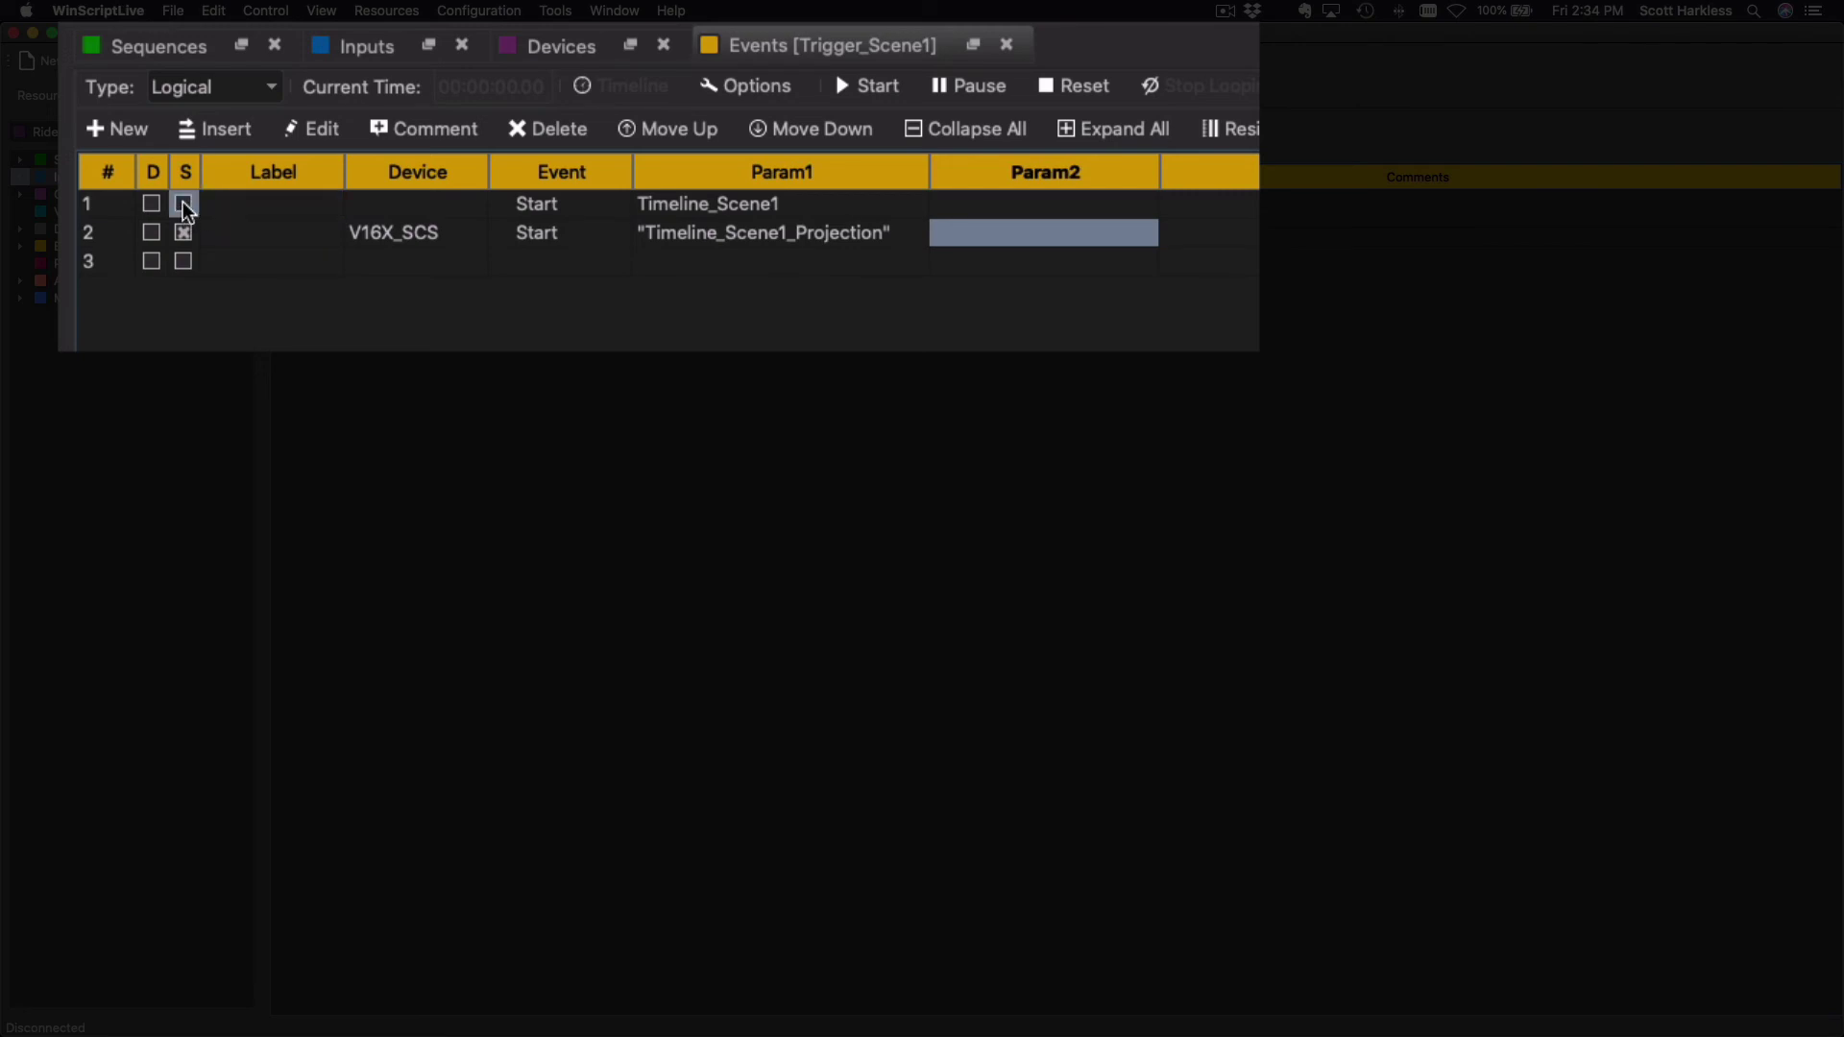
{"action": "left_click", "coordinate": [183, 203]}
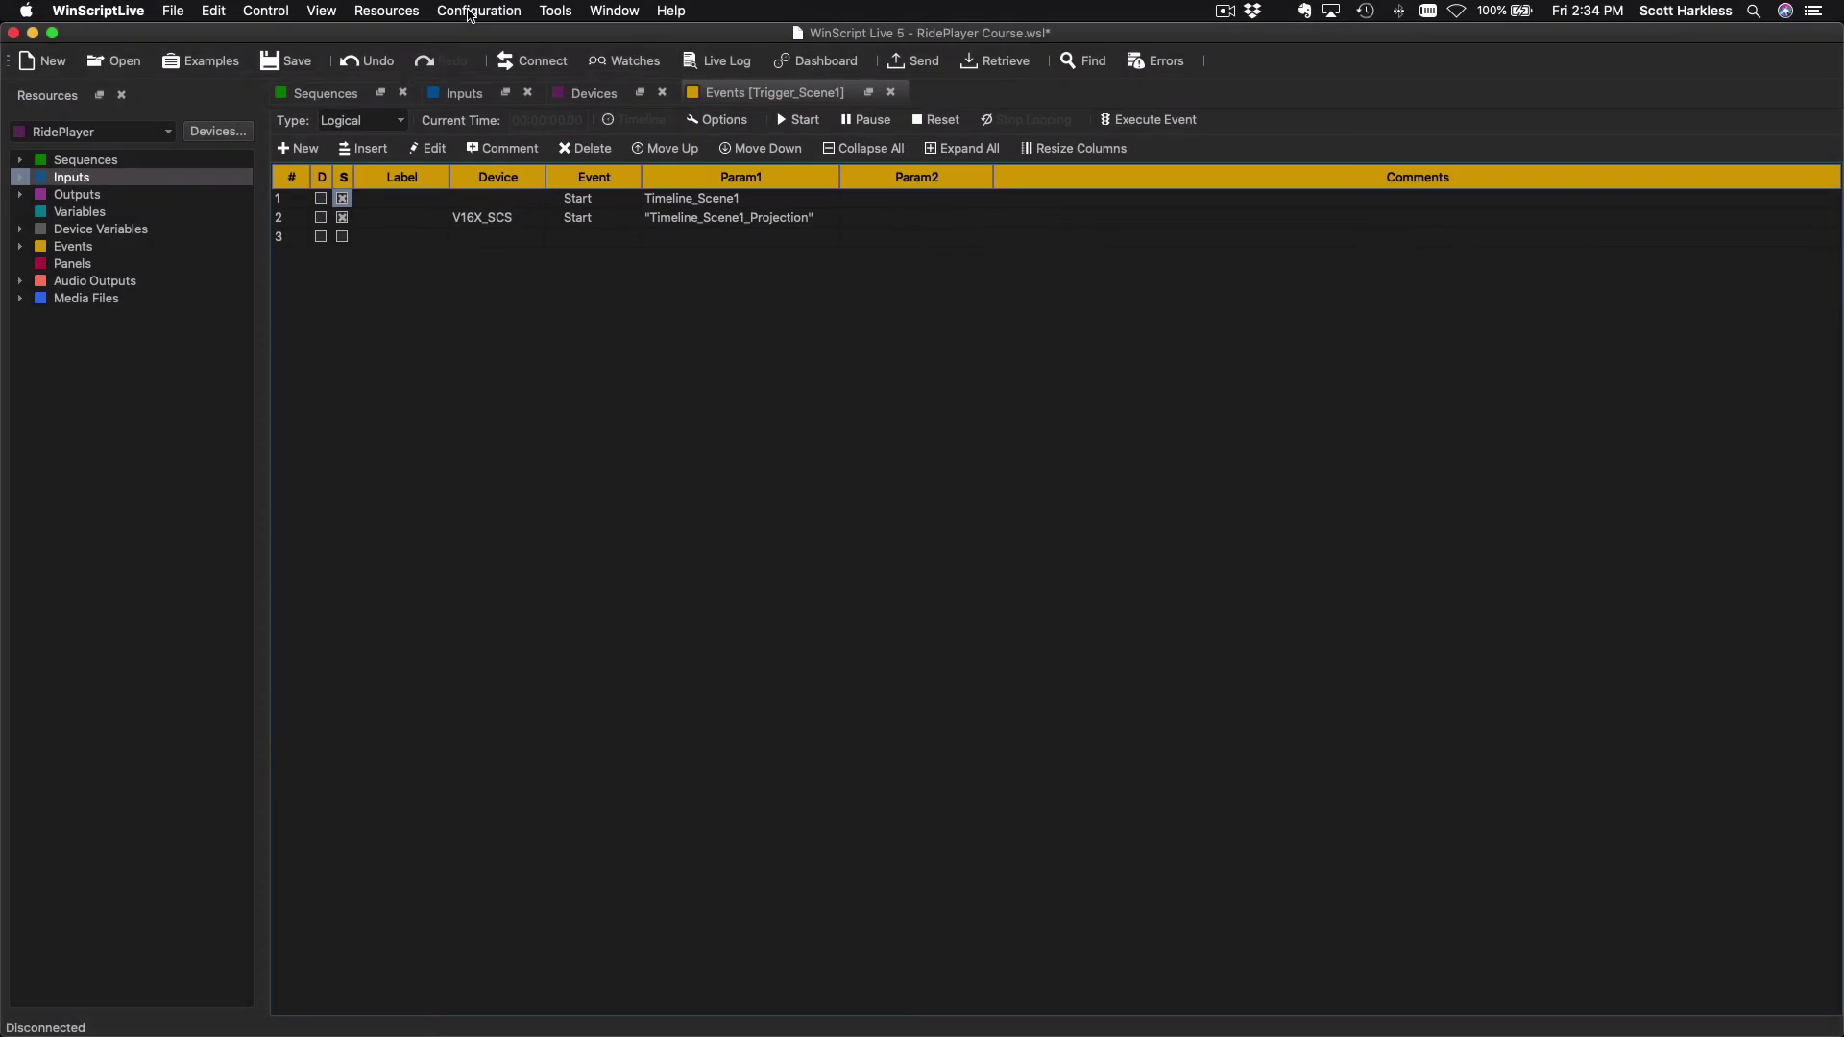
- Review the event sync delays for RidePlayer and V16X_SCS in the Timecode and Sync Configuration, then close it
{"action": "left_click", "coordinate": [478, 11]}
{"action": "left_click", "coordinate": [495, 75]}
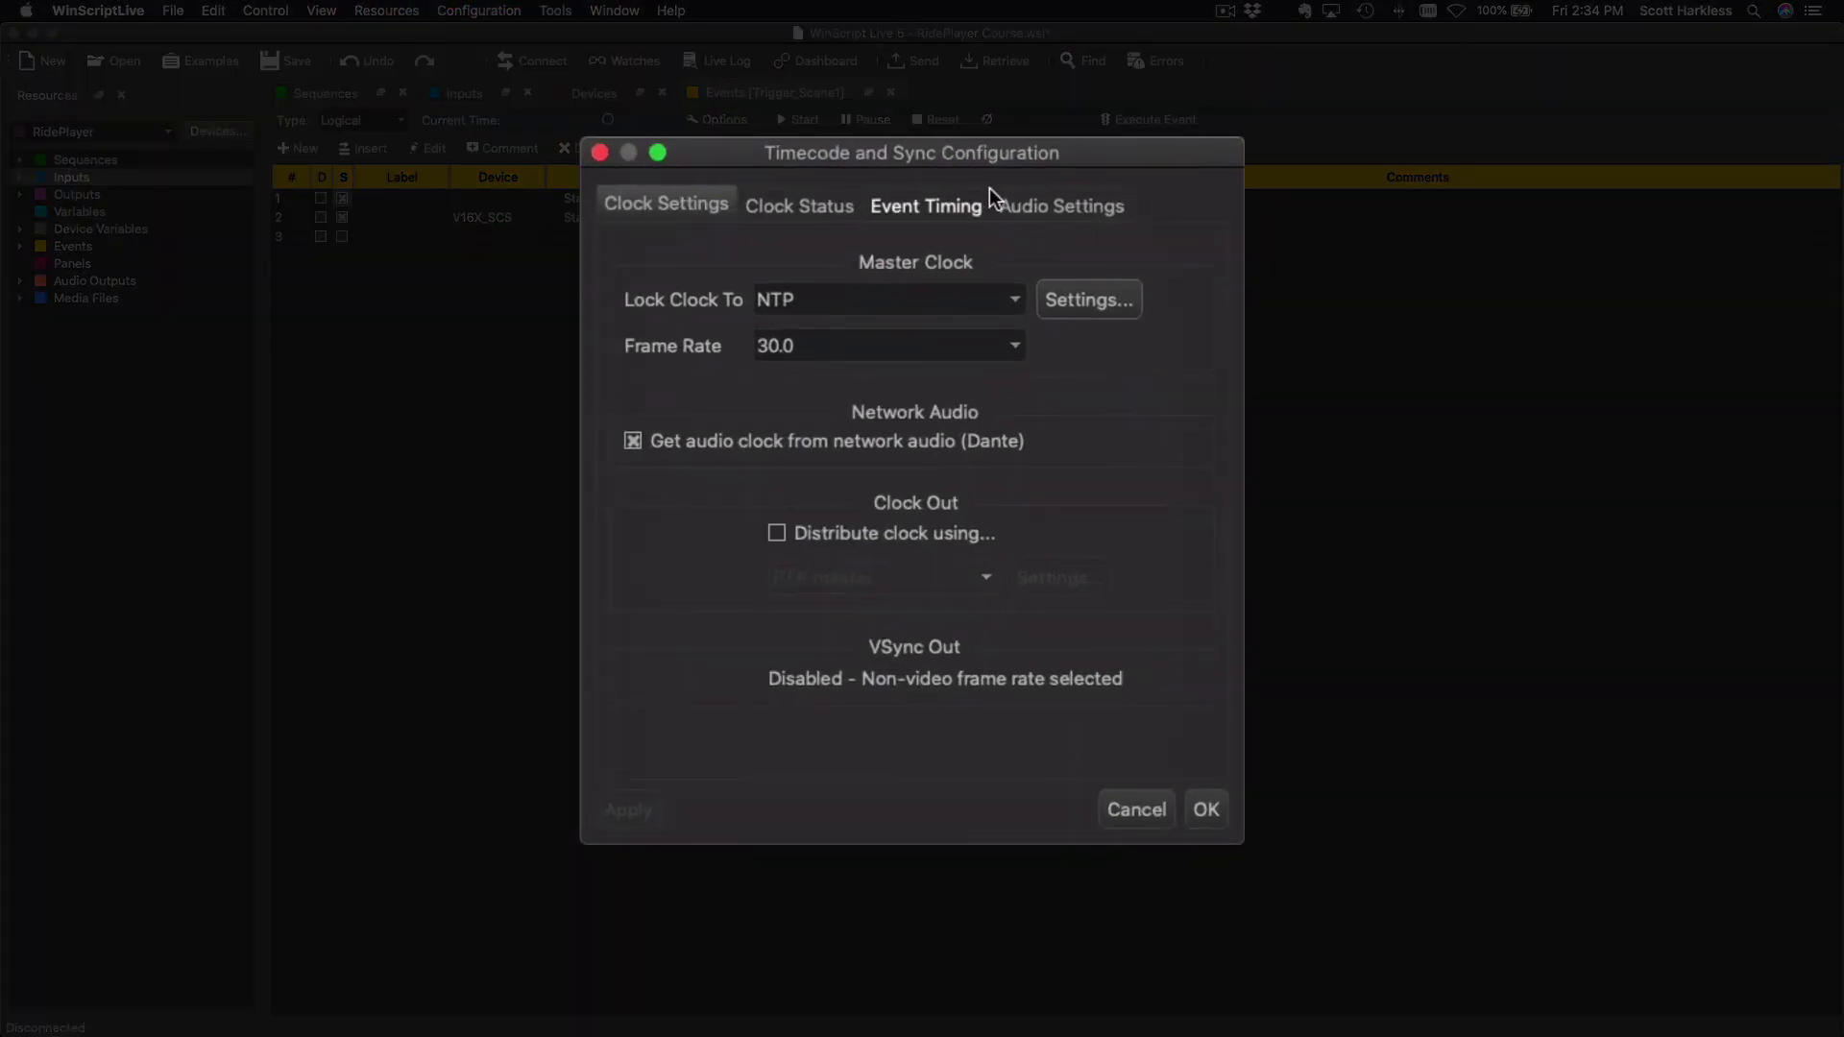
{"action": "left_click", "coordinate": [965, 208]}
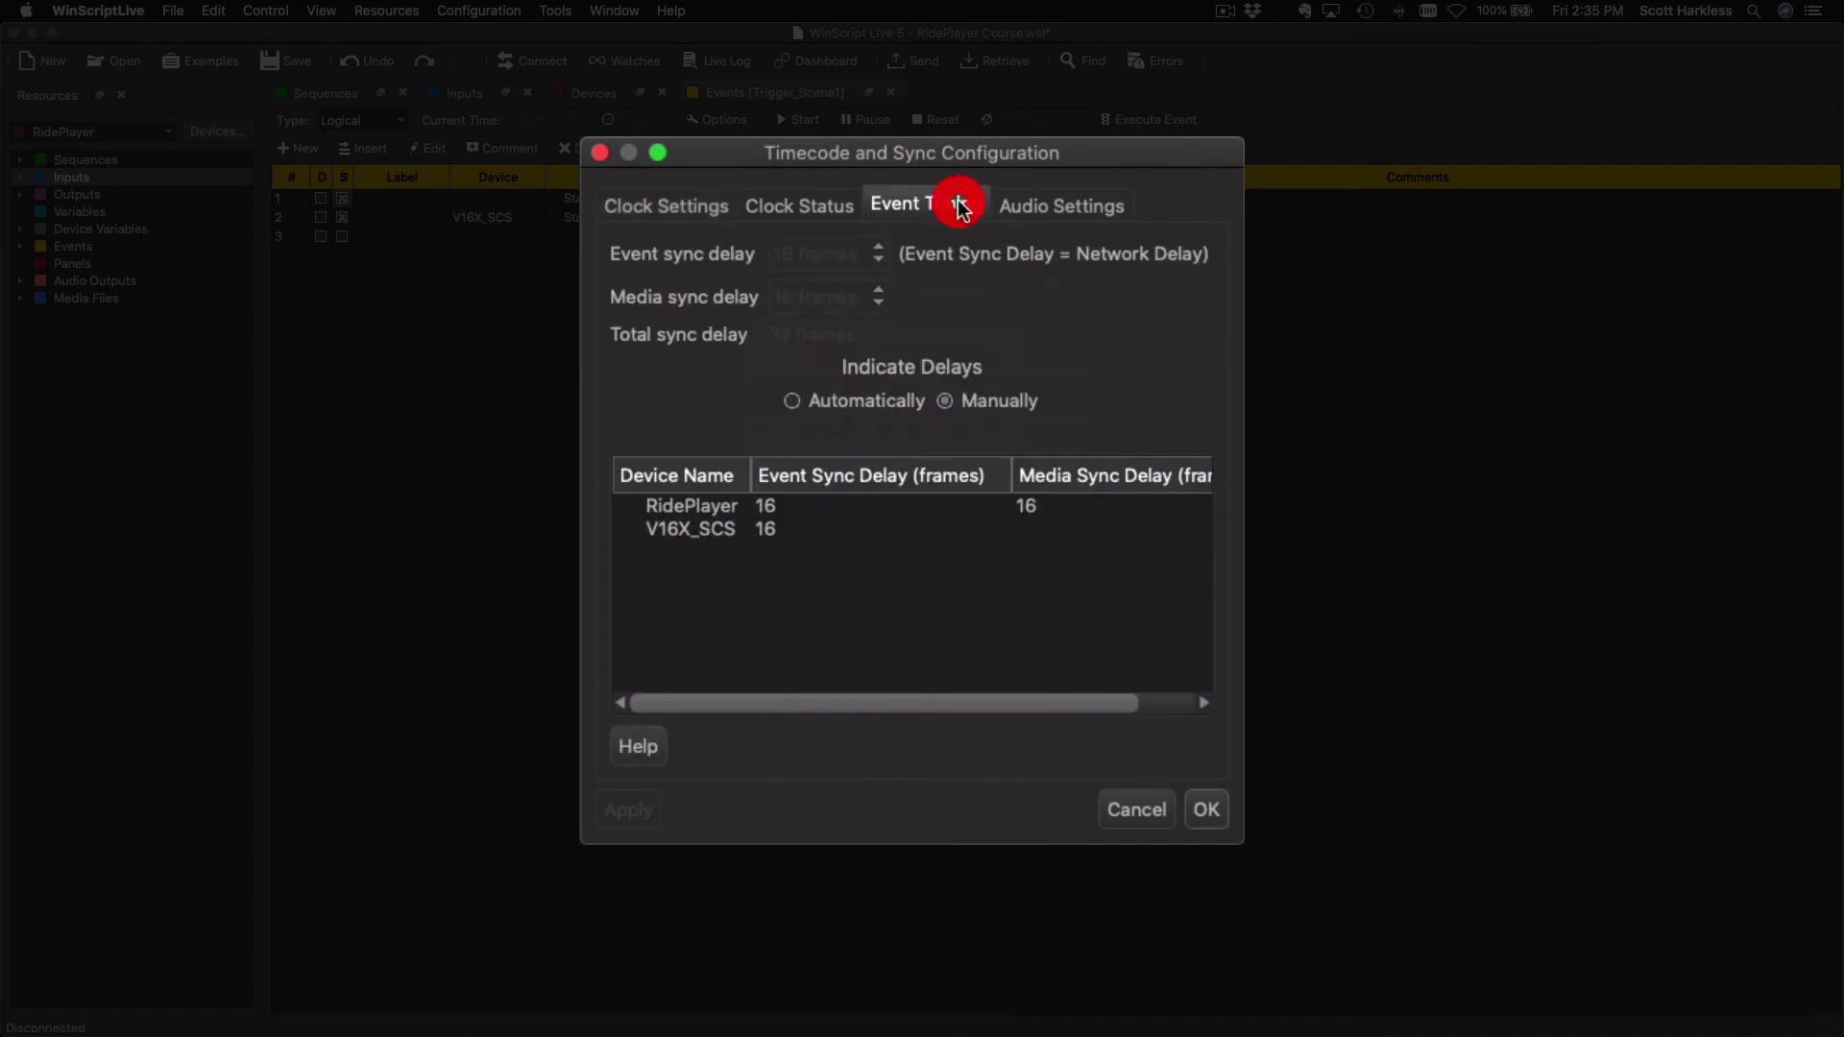
{"action": "left_click", "coordinate": [782, 507]}
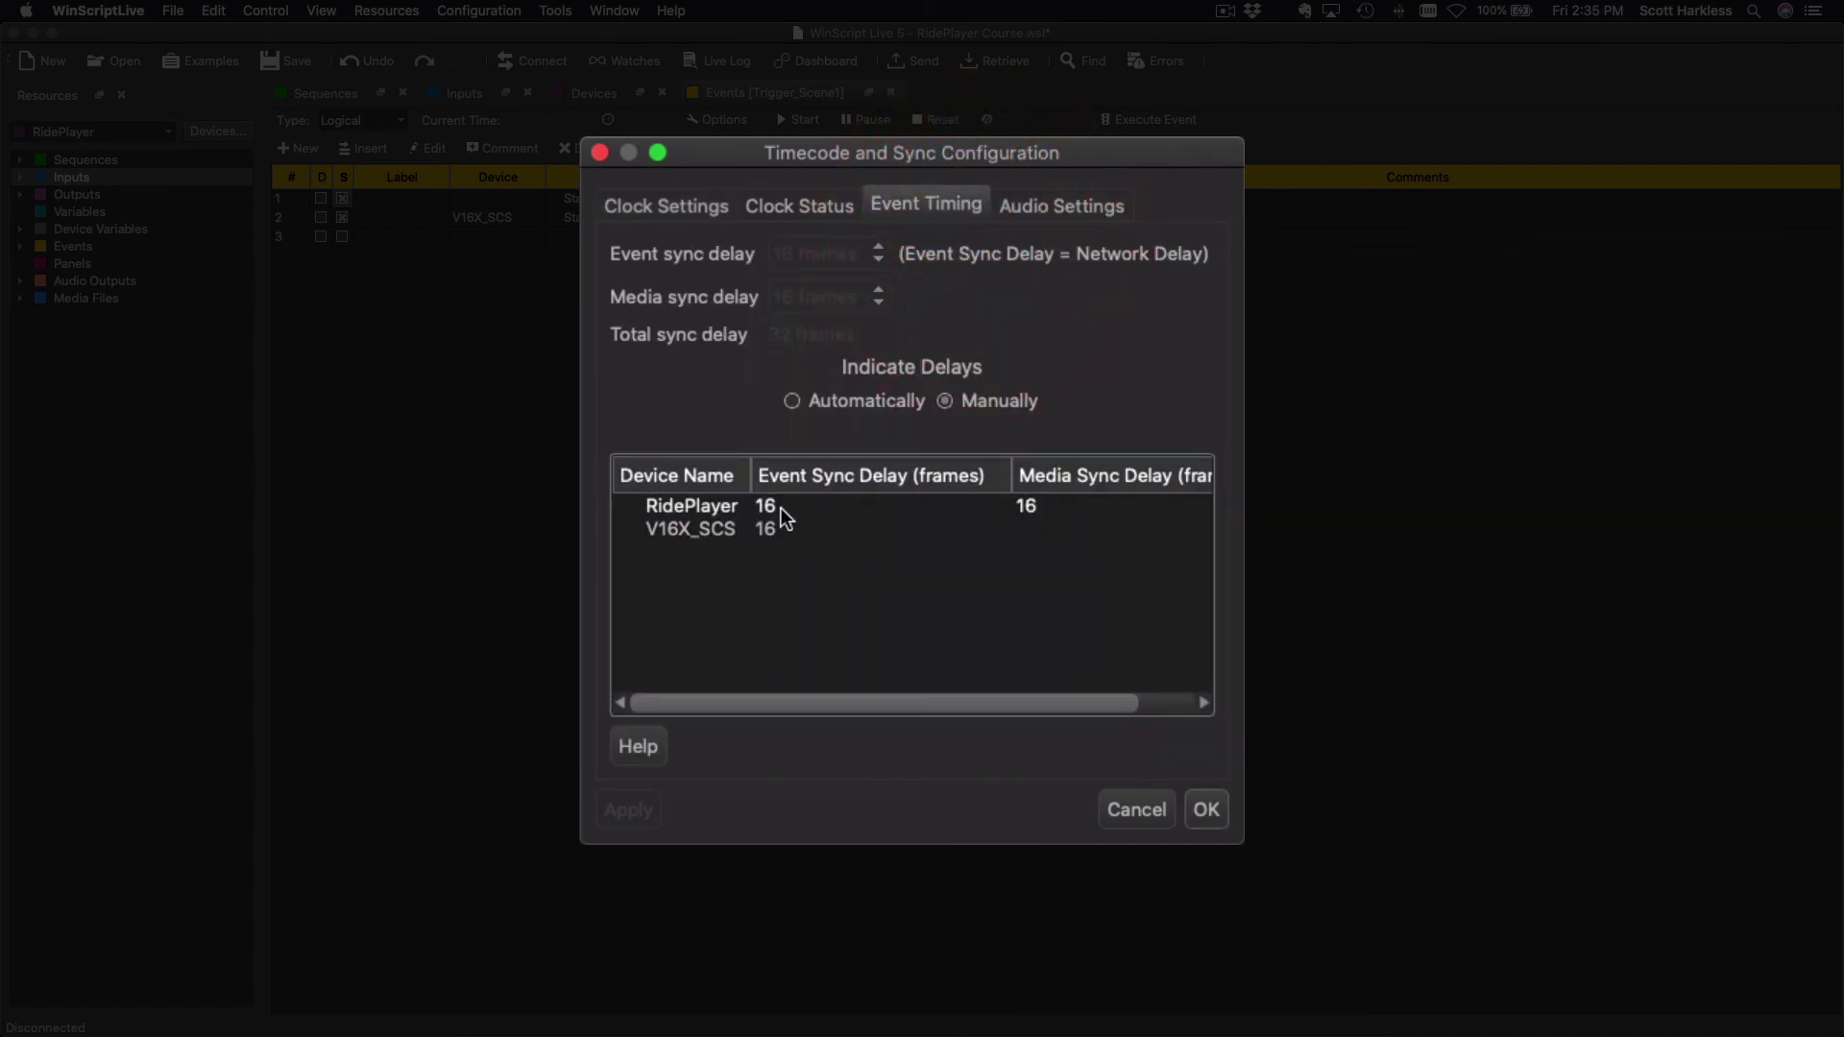
{"action": "left_click", "coordinate": [789, 534]}
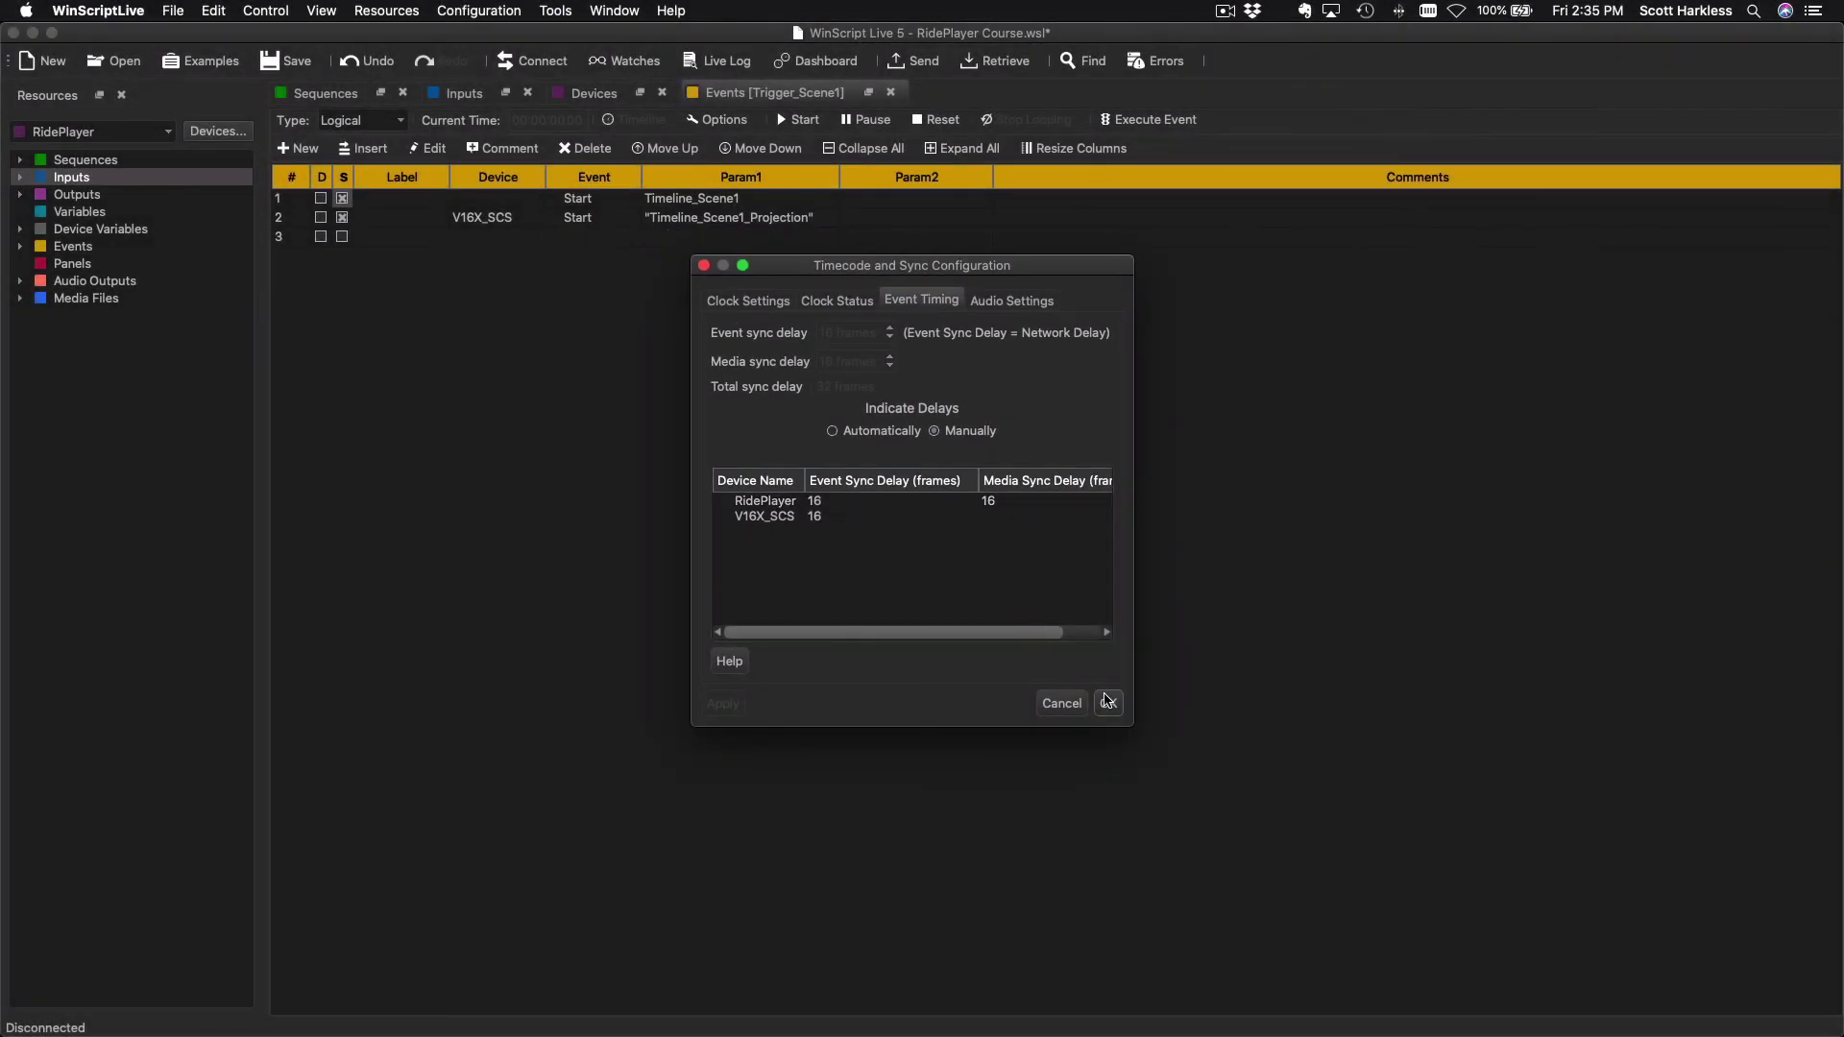
{"action": "left_click", "coordinate": [1109, 706]}
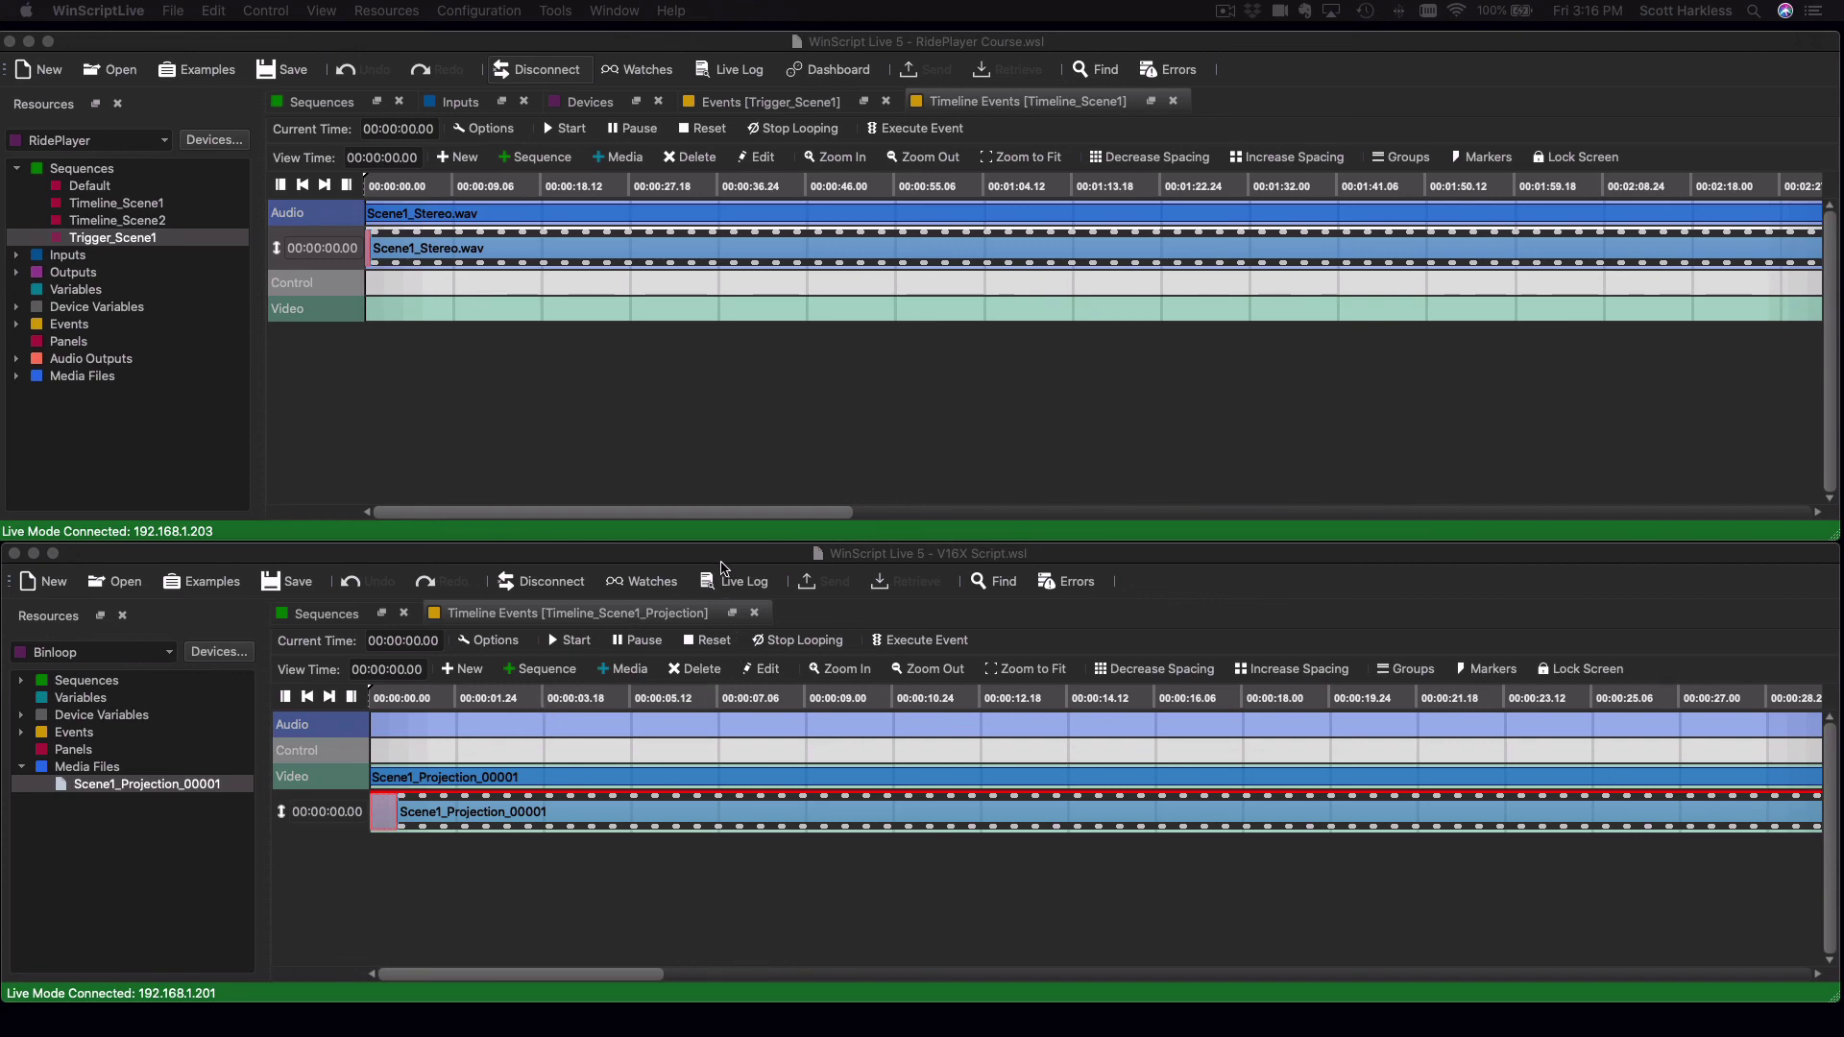
- Start the Trigger_Scene1 sequence in the RidePlayer script to run the Scene 1 audio and projection timelines together
{"action": "left_click", "coordinate": [721, 562]}
{"action": "left_click", "coordinate": [677, 44]}
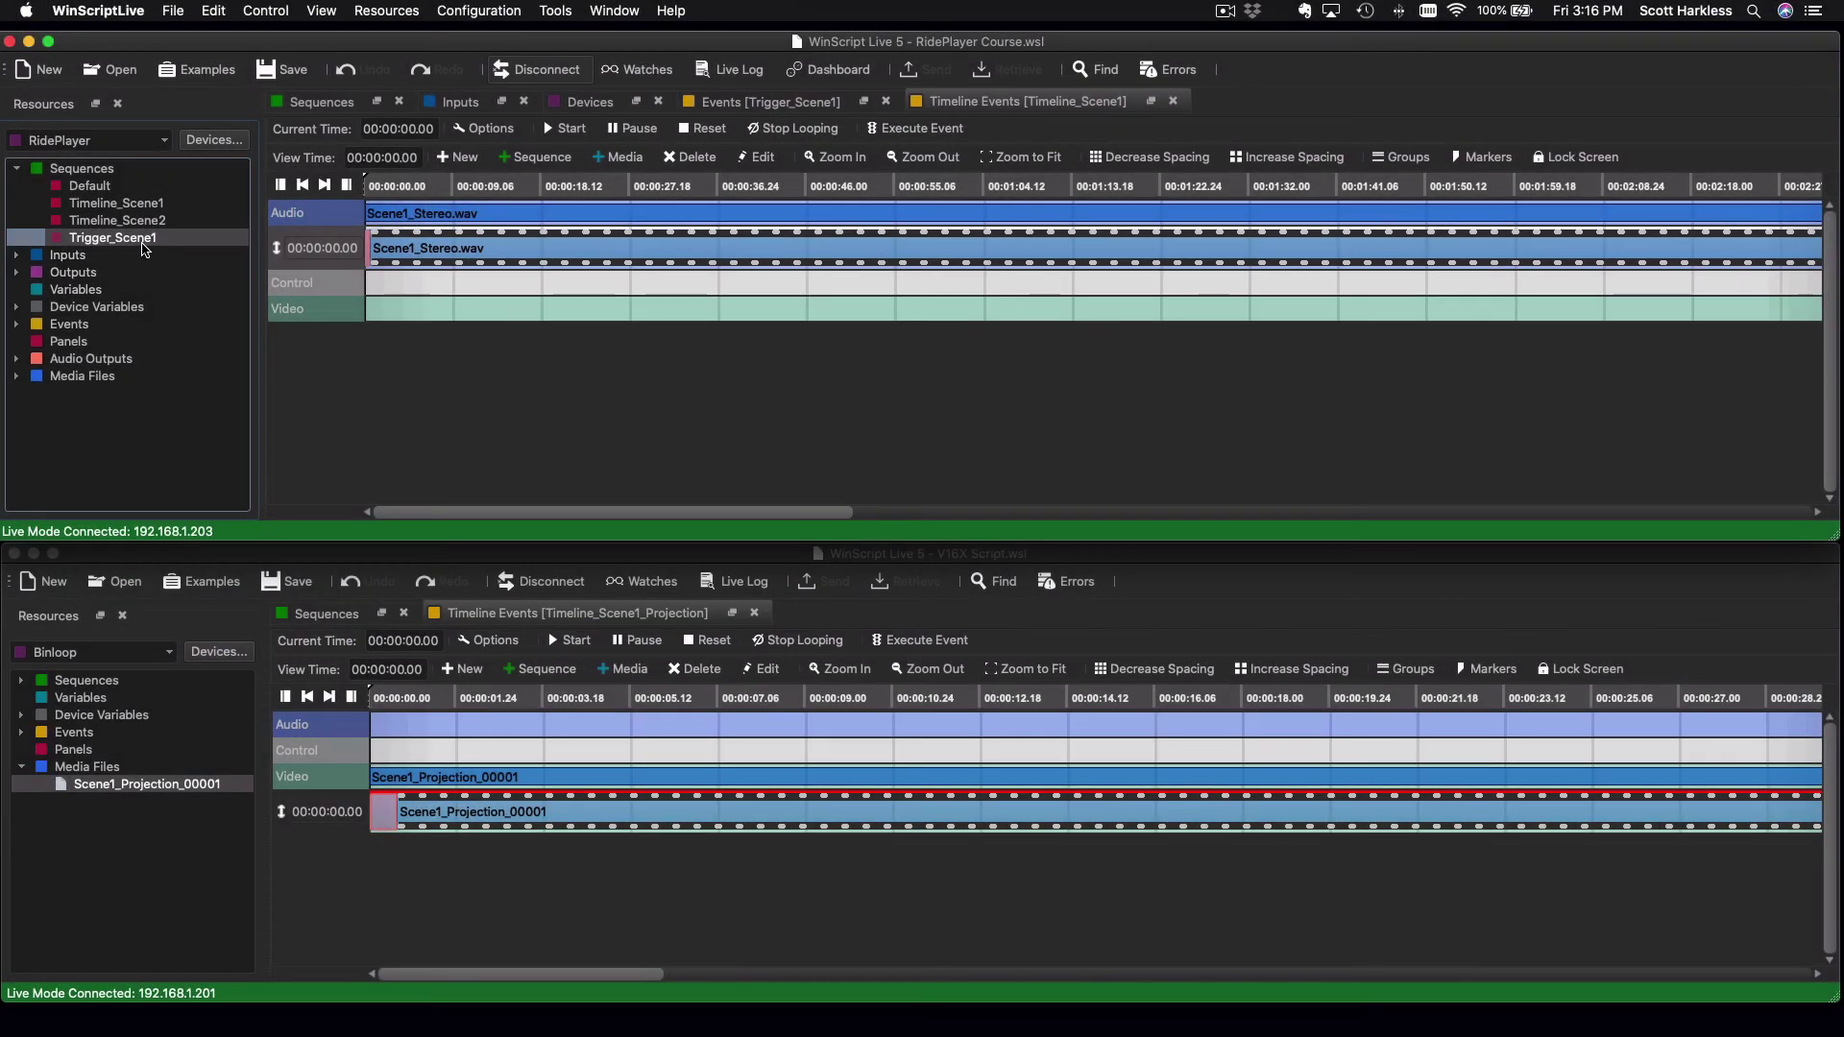
{"action": "left_click", "coordinate": [142, 240]}
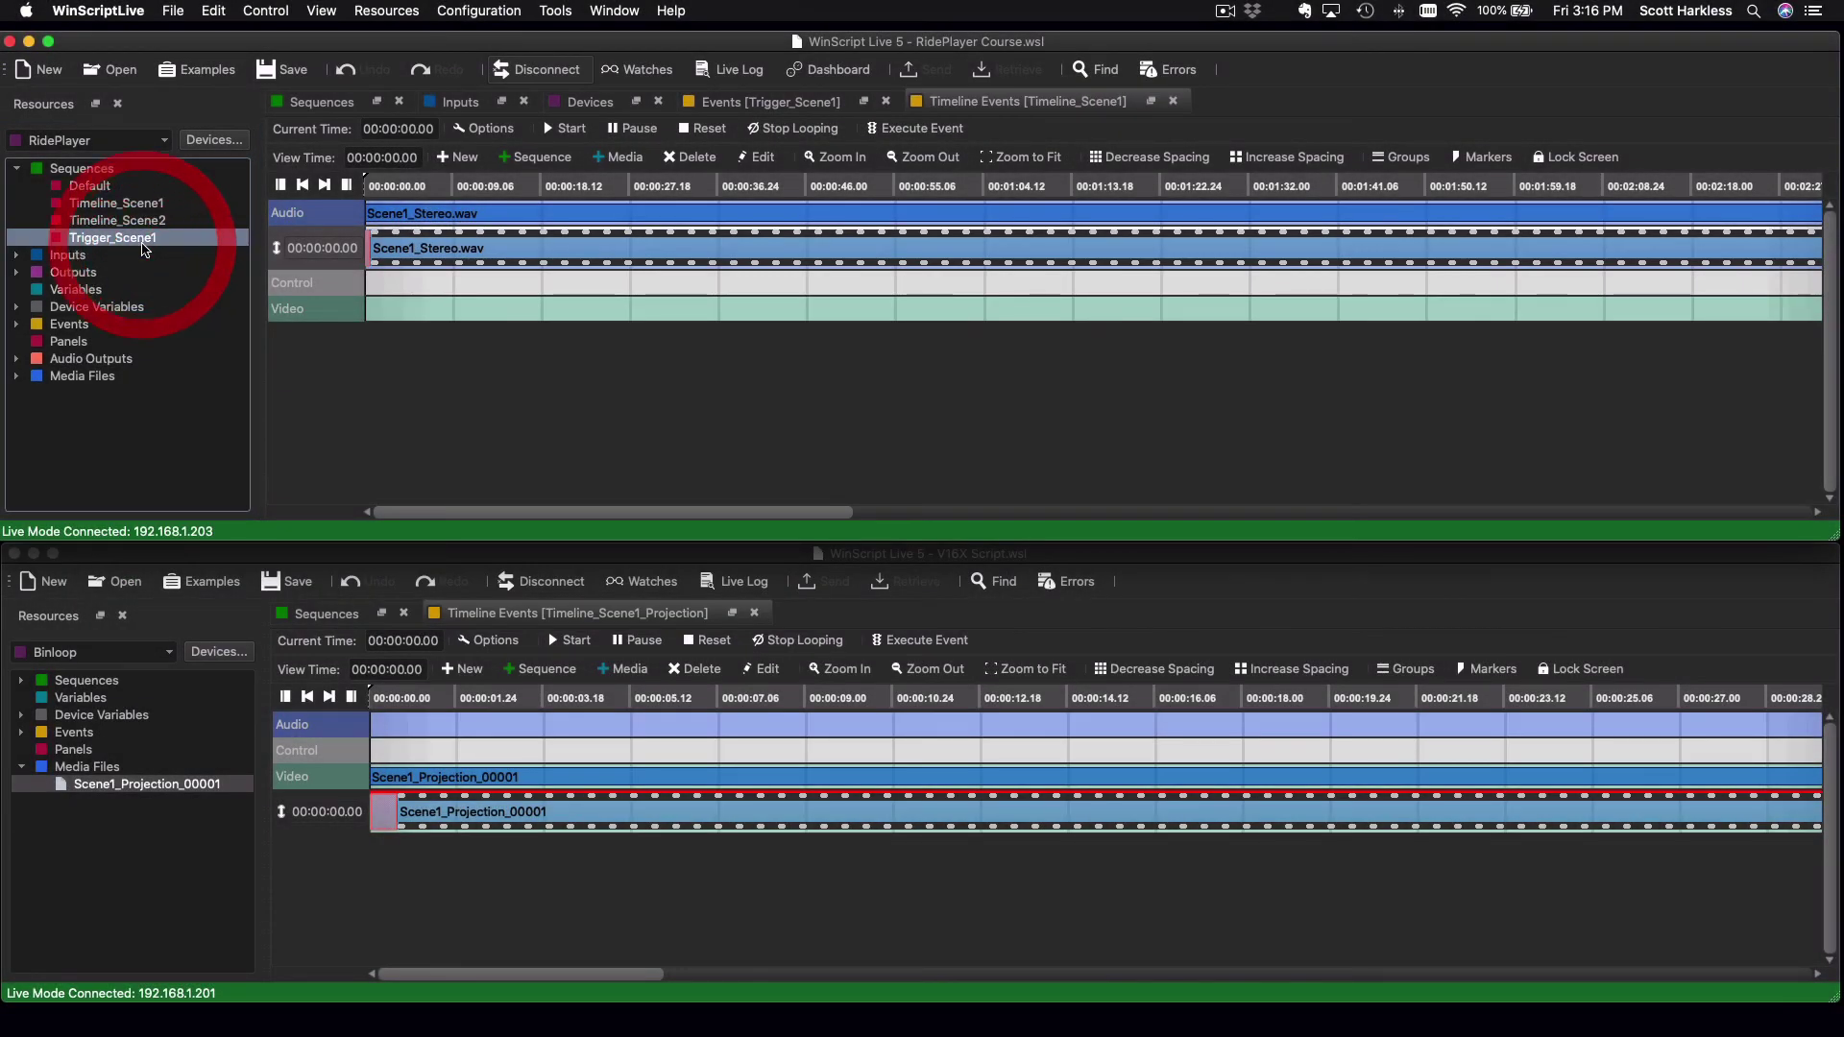
{"action": "right_click", "coordinate": [286, 320]}
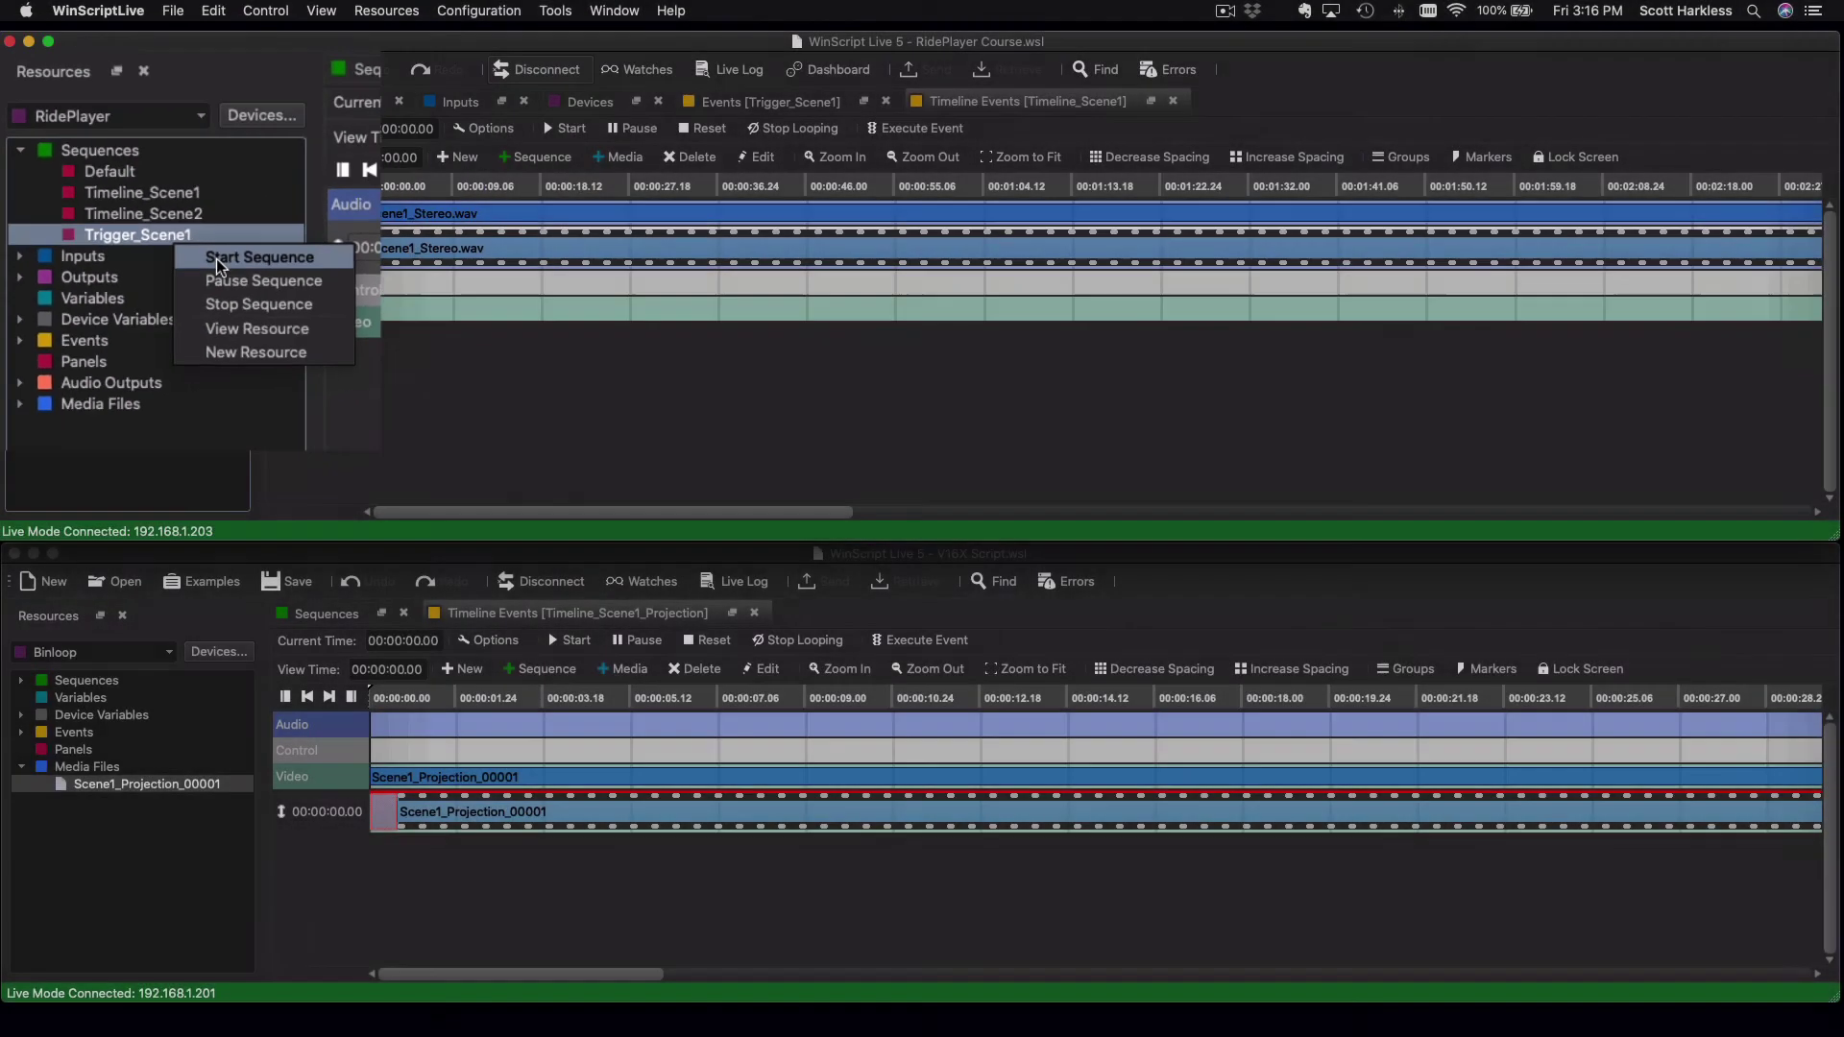
{"action": "left_click", "coordinate": [176, 257]}
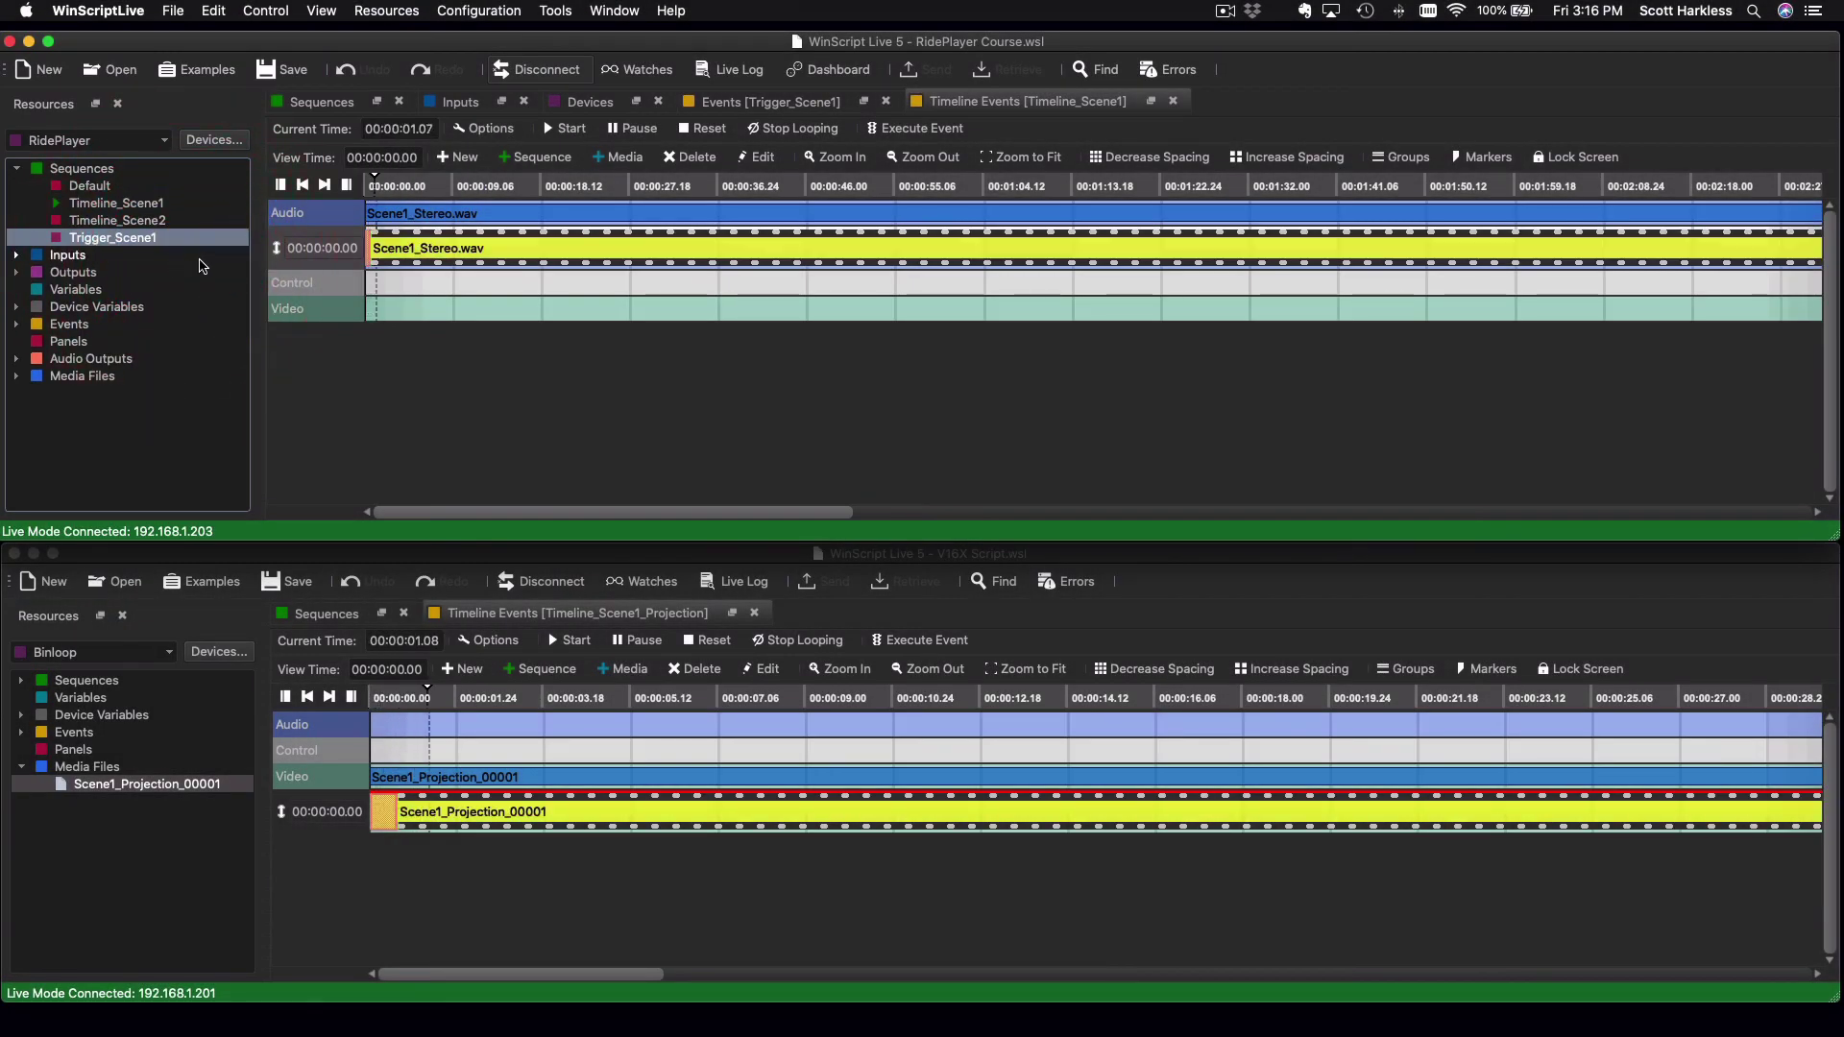